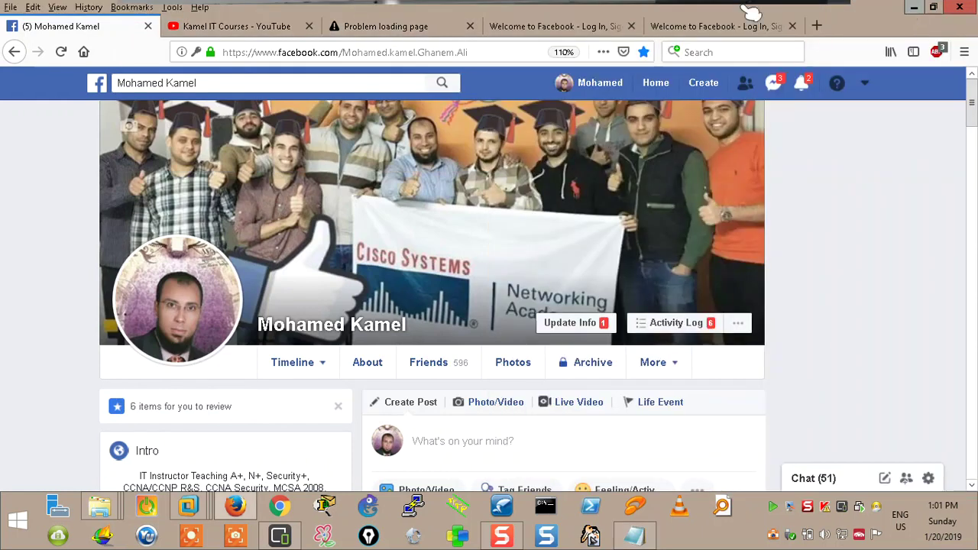
Minimize Firefox and Explorer, switch to the Windows 7 VM 7(3), and open its Start menu
{"action": "left_click", "coordinate": [913, 9]}
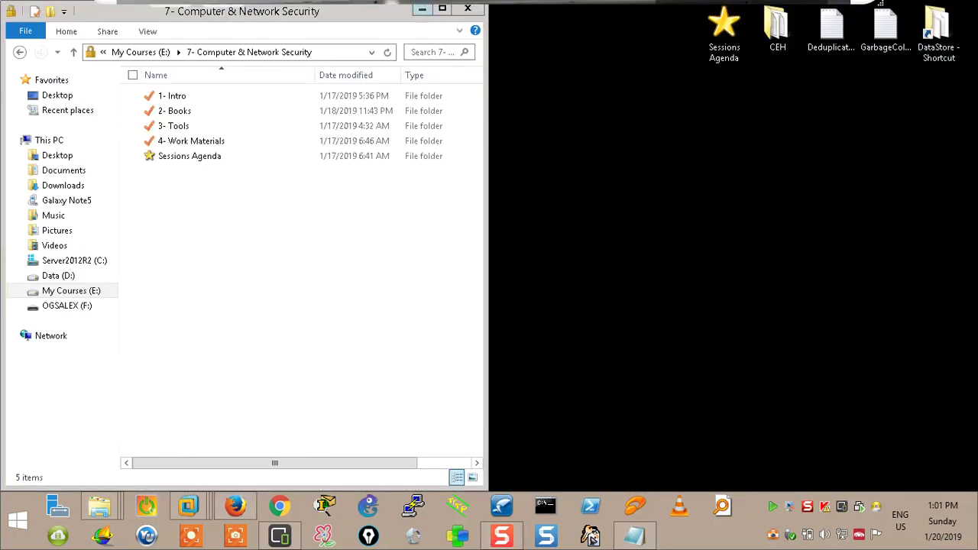
{"action": "left_click", "coordinate": [423, 9]}
{"action": "mouse_move", "coordinate": [188, 506]}
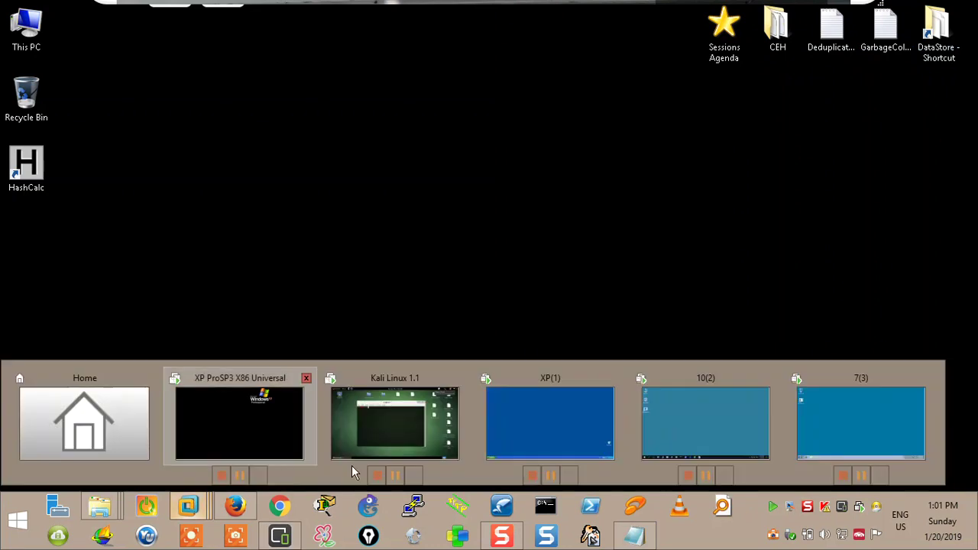
{"action": "mouse_move", "coordinate": [706, 391]}
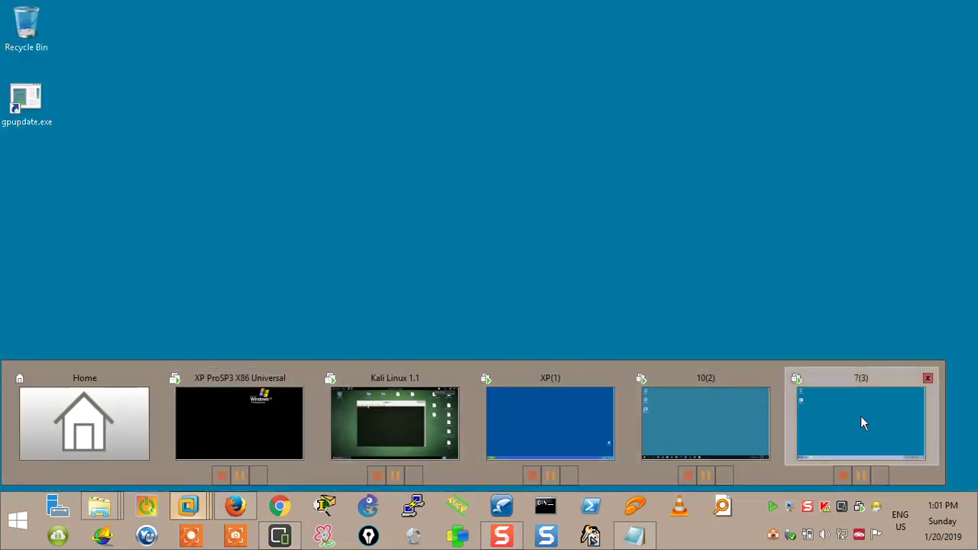
{"action": "left_click", "coordinate": [860, 416]}
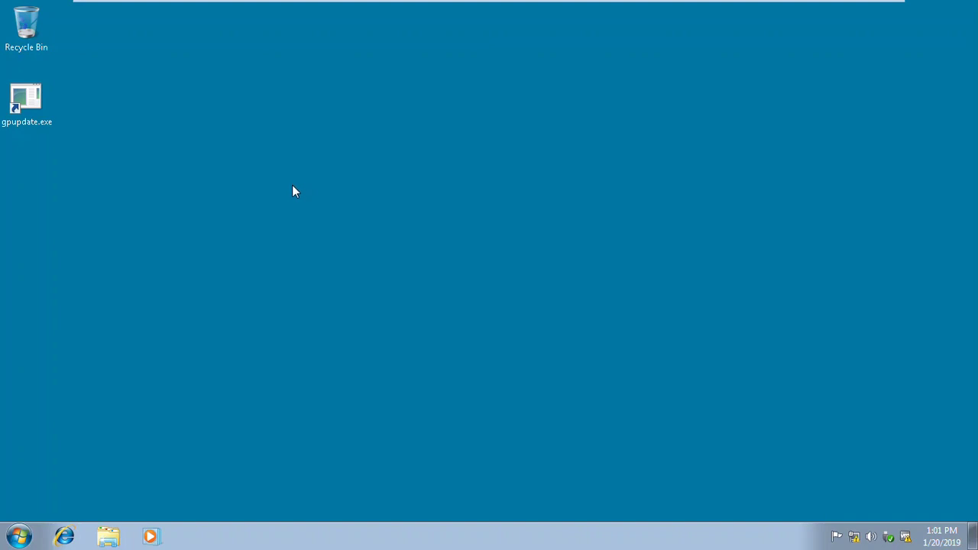
{"action": "left_click", "coordinate": [19, 537]}
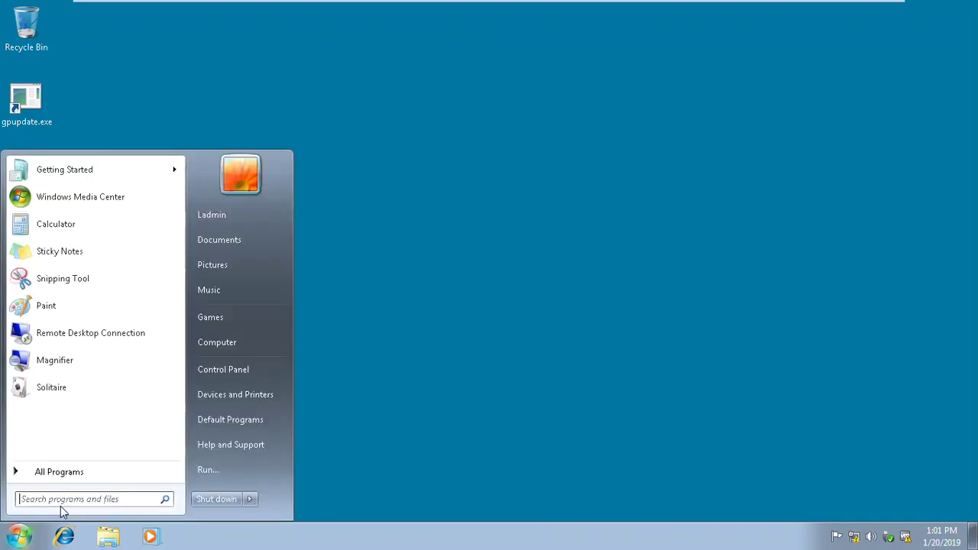
In Windows 7 System Properties, allow Remote Desktop only from computers using Network Level Authentication
{"action": "right_click", "coordinate": [222, 342]}
{"action": "left_click", "coordinate": [284, 461]}
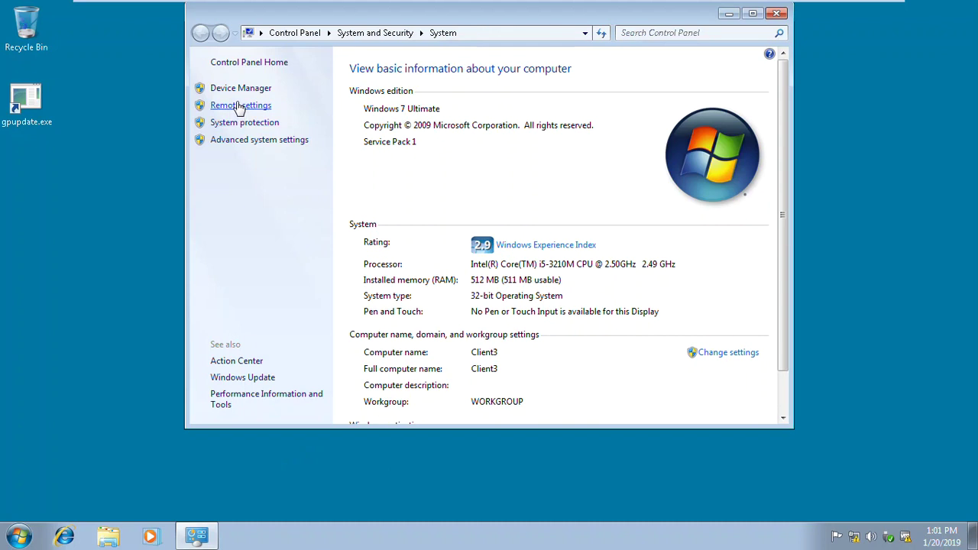
{"action": "left_click", "coordinate": [237, 103]}
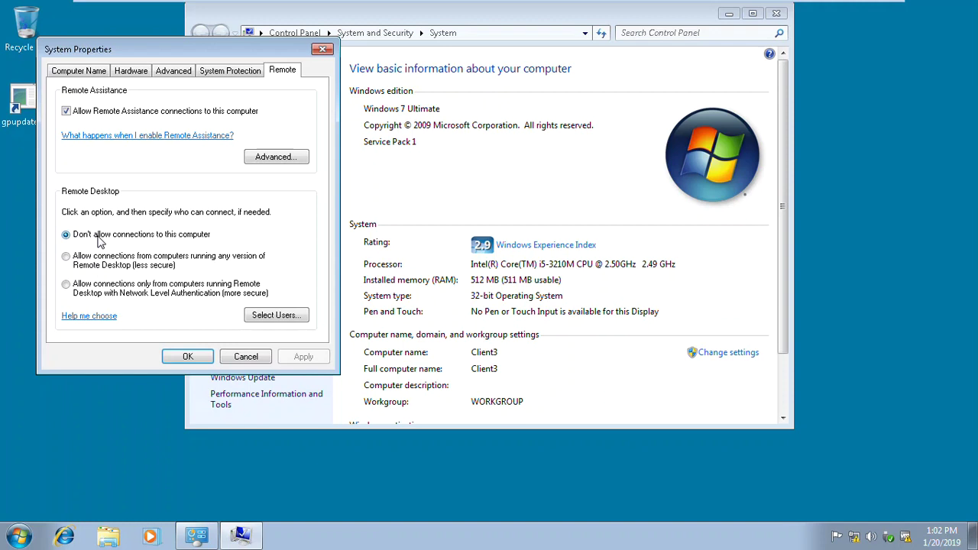
{"action": "left_click", "coordinate": [99, 262]}
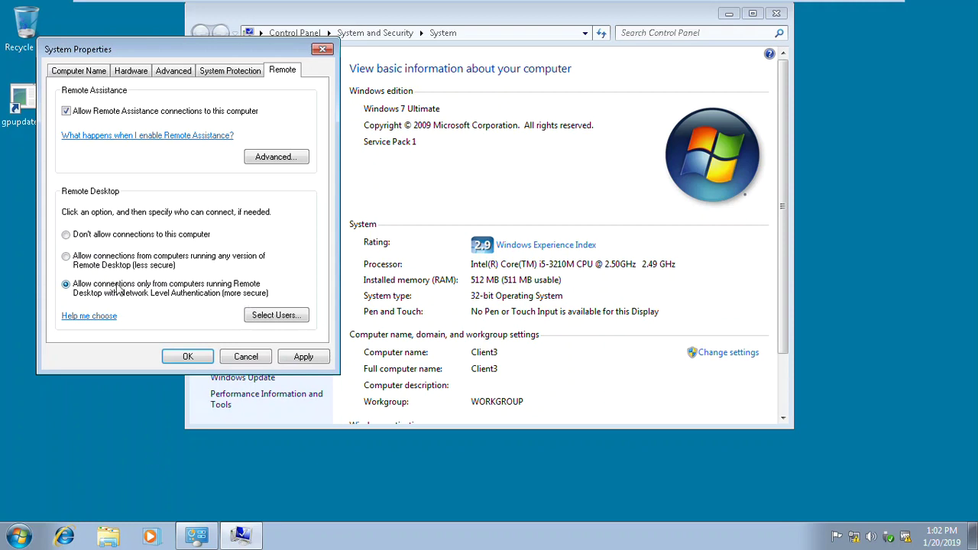
{"action": "left_click", "coordinate": [304, 357]}
{"action": "left_click", "coordinate": [191, 356]}
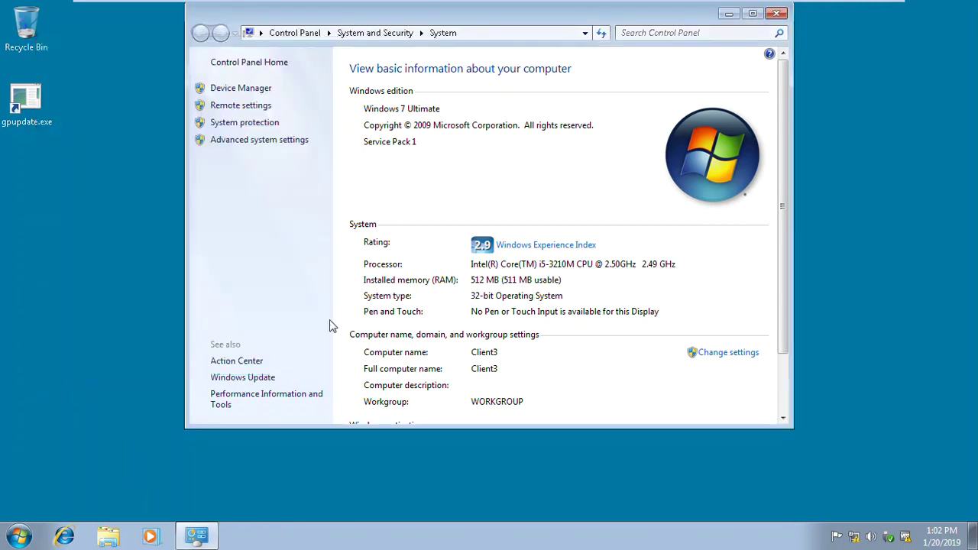
{"action": "left_click", "coordinate": [777, 14]}
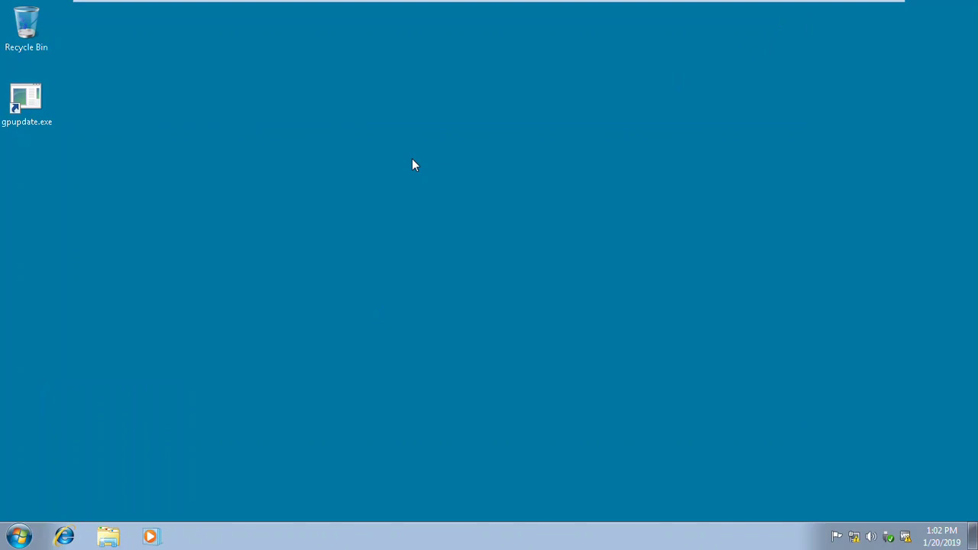
{"action": "left_click", "coordinate": [19, 536]}
In Computer Management's Local Users and Groups > Users, start Set Password for the logged-in user
{"action": "right_click", "coordinate": [216, 343]}
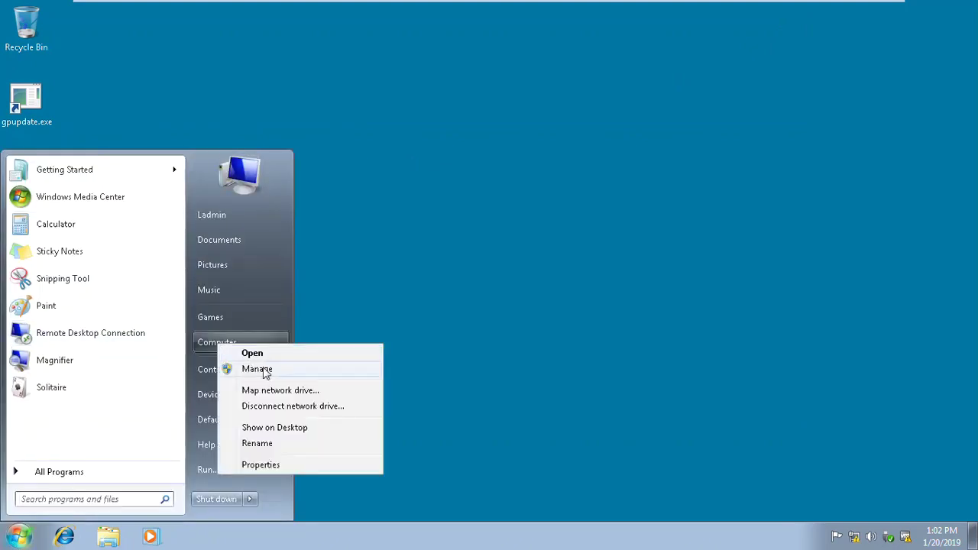
{"action": "key", "text": "Escape"}
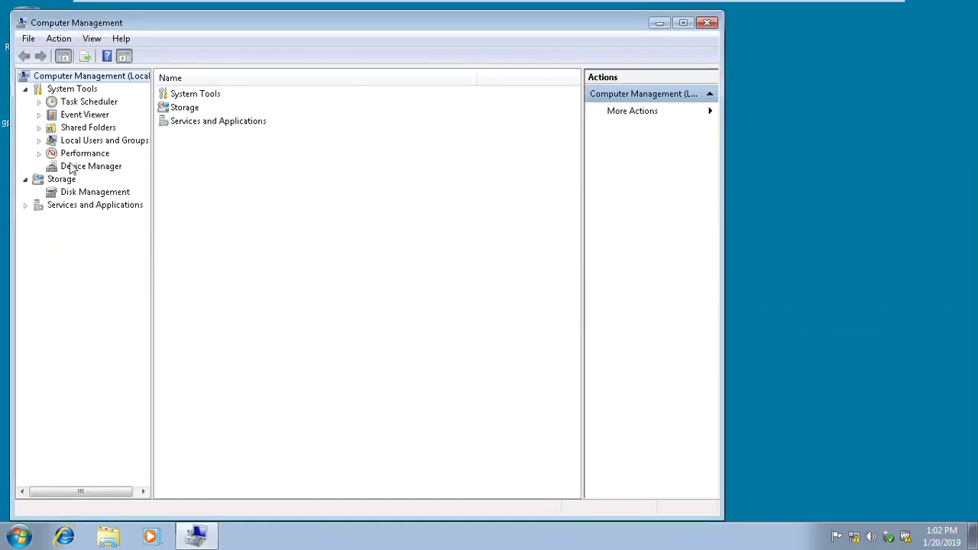
{"action": "double_click", "coordinate": [84, 142]}
{"action": "left_click", "coordinate": [84, 154]}
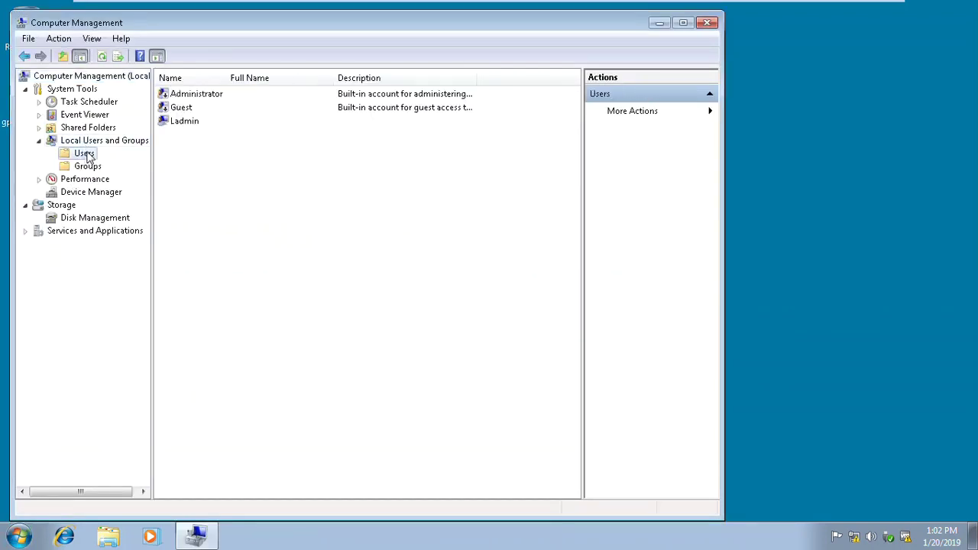
{"action": "right_click", "coordinate": [183, 125]}
{"action": "left_click", "coordinate": [200, 129]}
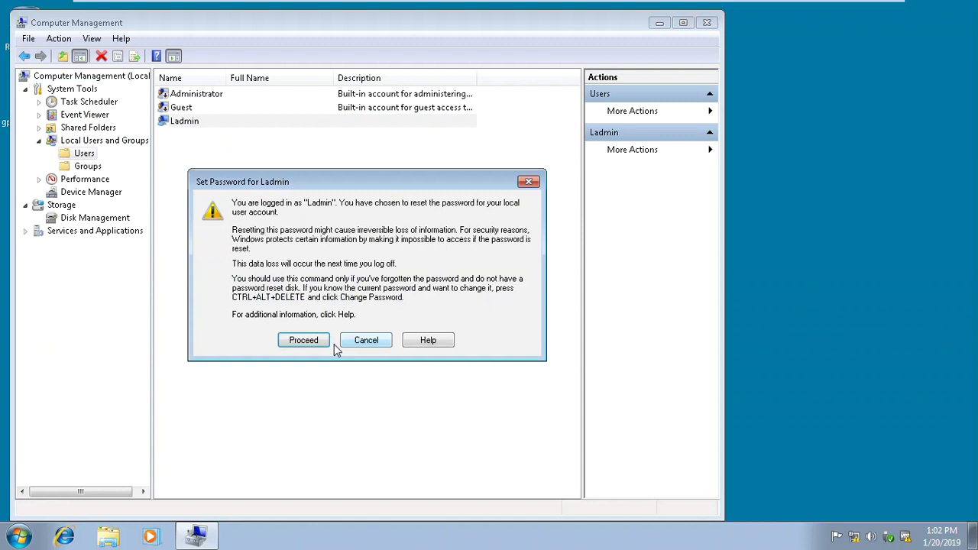
Enter and confirm the new password, close Computer Management, and refresh the desktop
{"action": "key", "text": "Return"}
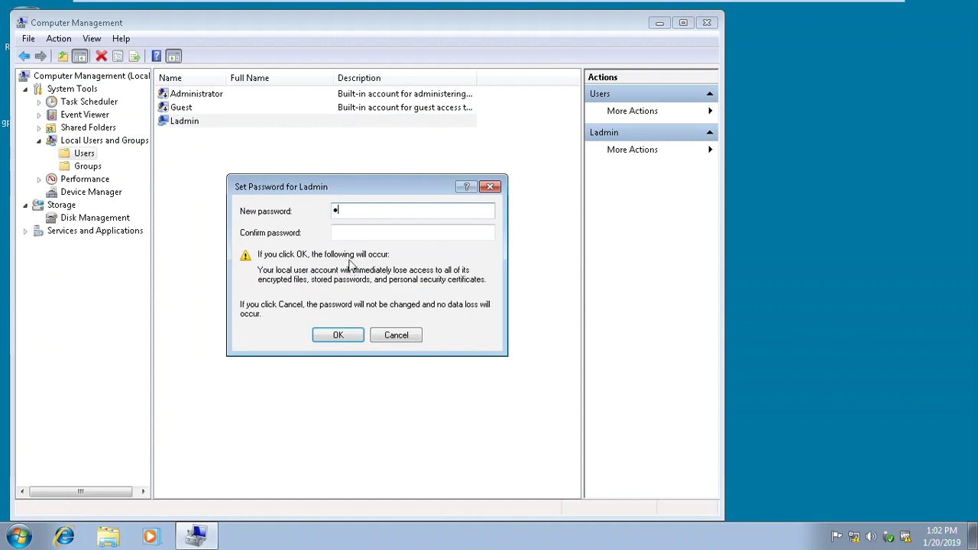
{"action": "left_click", "coordinate": [364, 230]}
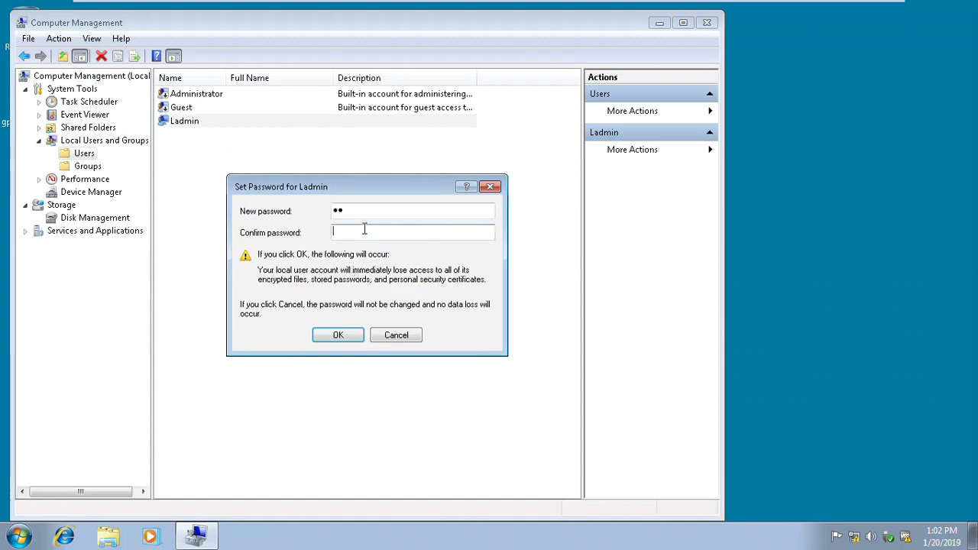
{"action": "left_click", "coordinate": [350, 337]}
{"action": "left_click", "coordinate": [411, 302]}
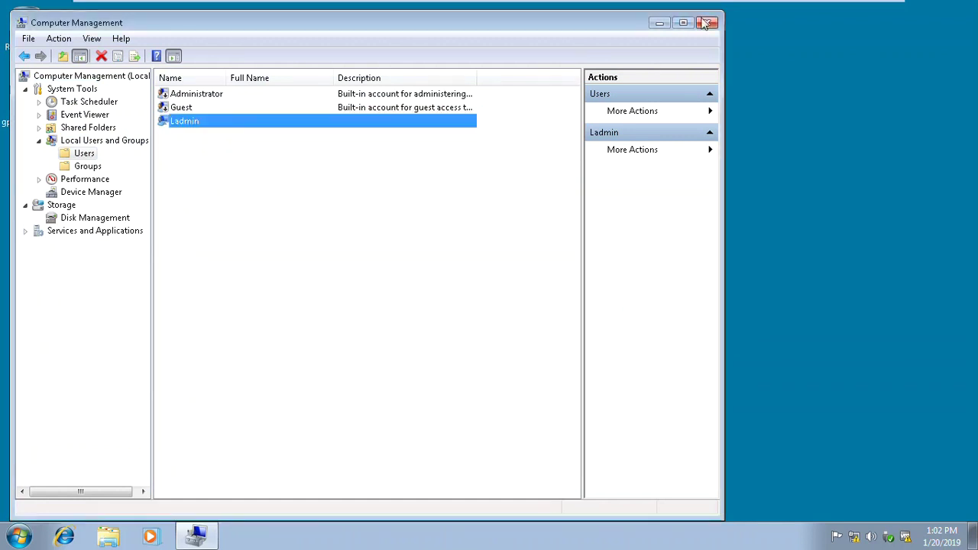
{"action": "left_click", "coordinate": [704, 23]}
{"action": "right_click", "coordinate": [224, 157]}
{"action": "left_click", "coordinate": [280, 196]}
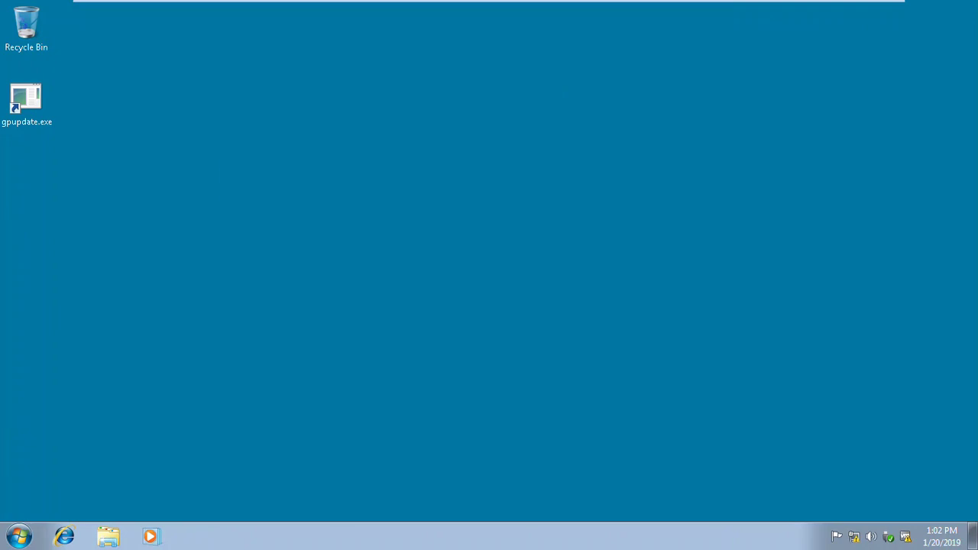
{"action": "mouse_move", "coordinate": [448, 2]}
Check the Windows 7 computer name in System properties, then switch to the Windows 10 VM 10(2)
{"action": "left_click", "coordinate": [18, 537]}
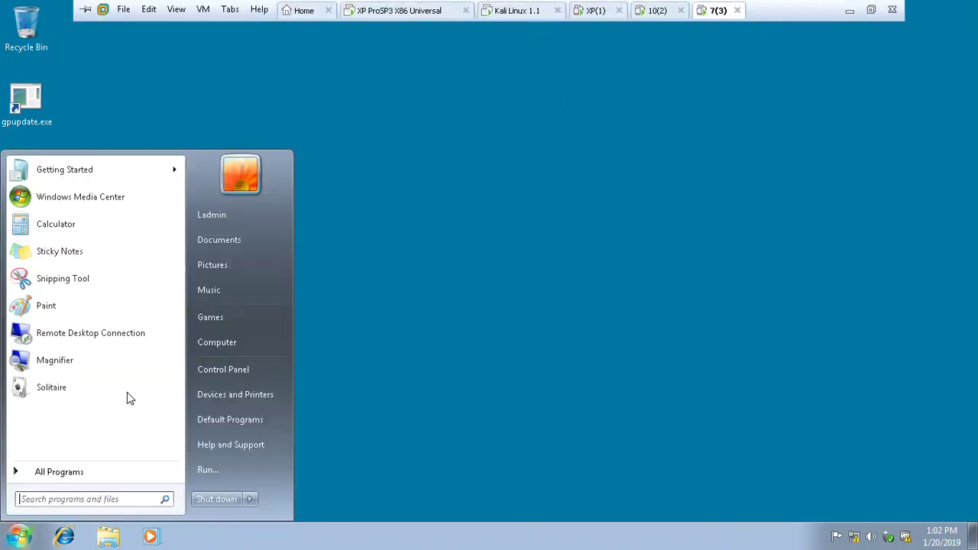
{"action": "right_click", "coordinate": [212, 342]}
{"action": "left_click", "coordinate": [257, 459]}
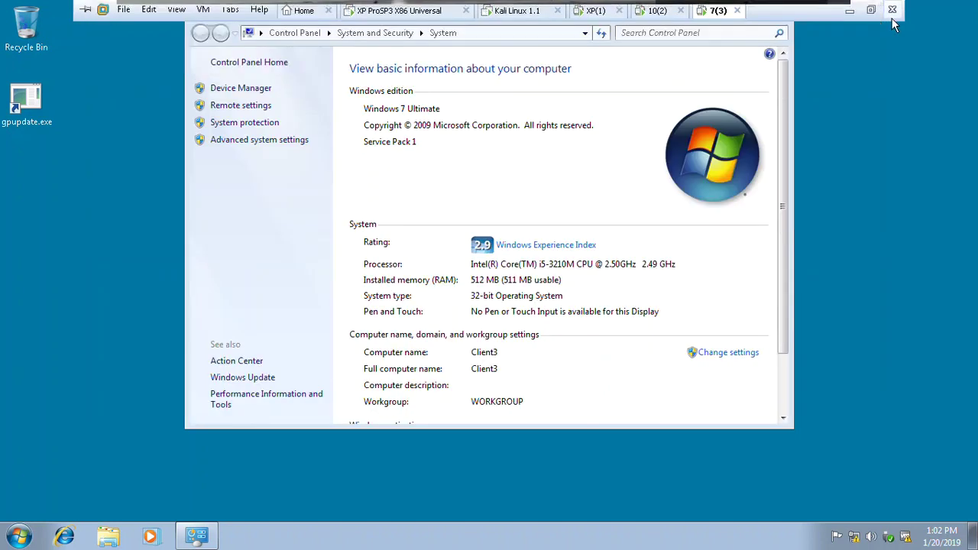
{"action": "left_click", "coordinate": [643, 12]}
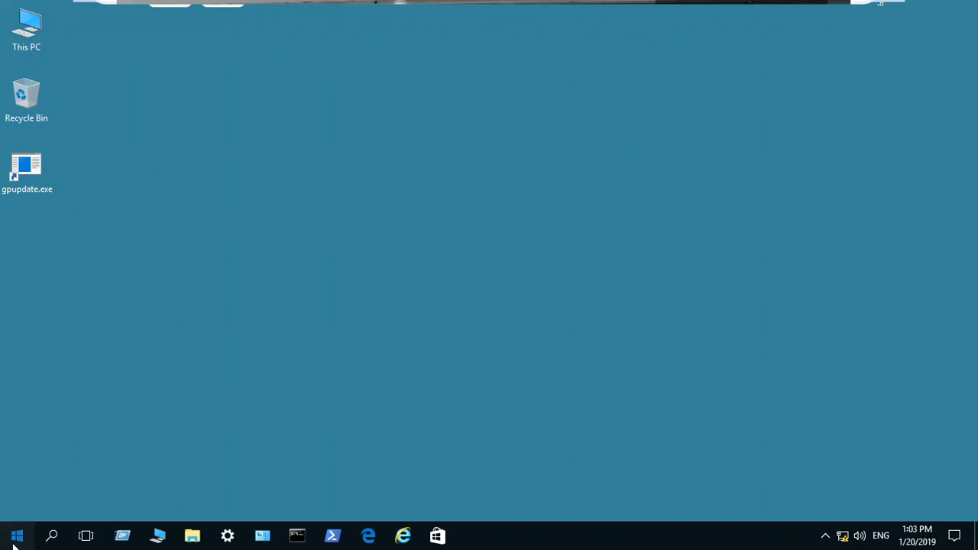
Search 'remot' from the Windows 10 Start menu and launch Remote Desktop Connection
{"action": "left_click", "coordinate": [15, 538]}
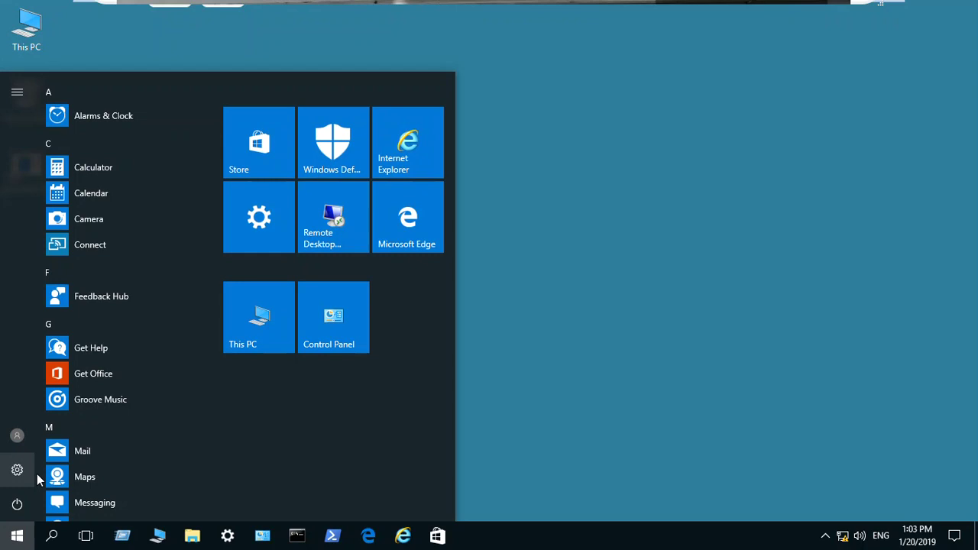
{"action": "scroll", "coordinate": [98, 424], "scroll_direction": "down", "scroll_amount": 7}
{"action": "scroll", "coordinate": [99, 420], "scroll_direction": "up", "scroll_amount": 2}
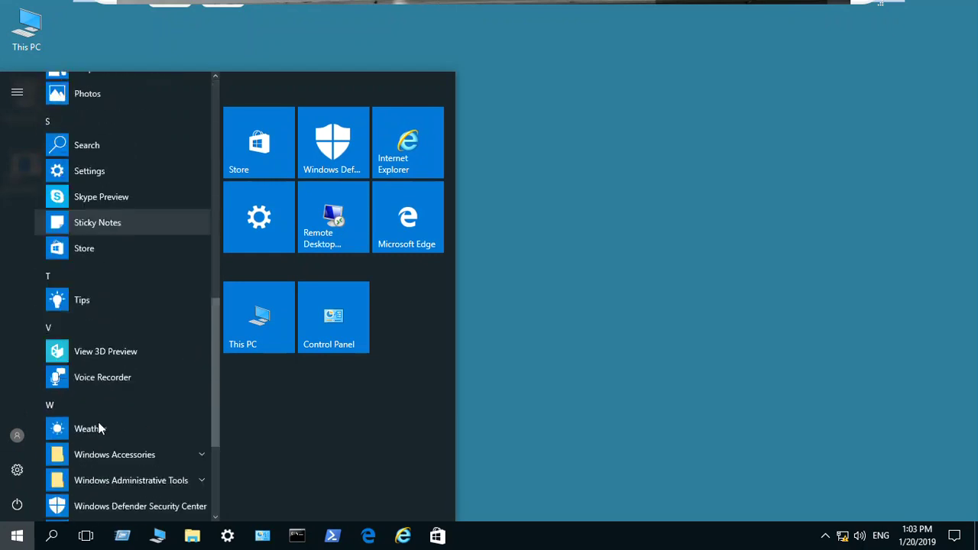
{"action": "scroll", "coordinate": [99, 424], "scroll_direction": "up", "scroll_amount": 4}
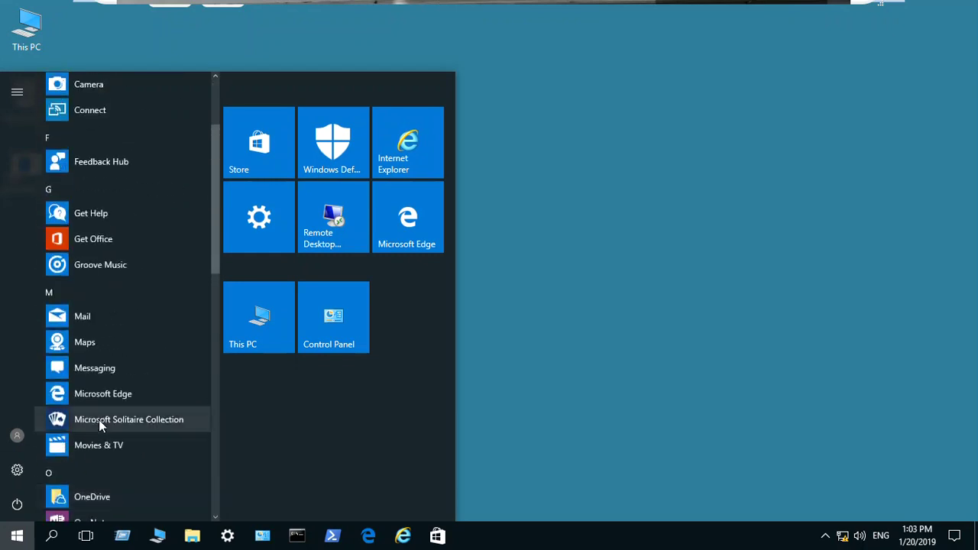
{"action": "scroll", "coordinate": [104, 398], "scroll_direction": "down", "scroll_amount": 3}
{"action": "scroll", "coordinate": [107, 402], "scroll_direction": "down", "scroll_amount": 1}
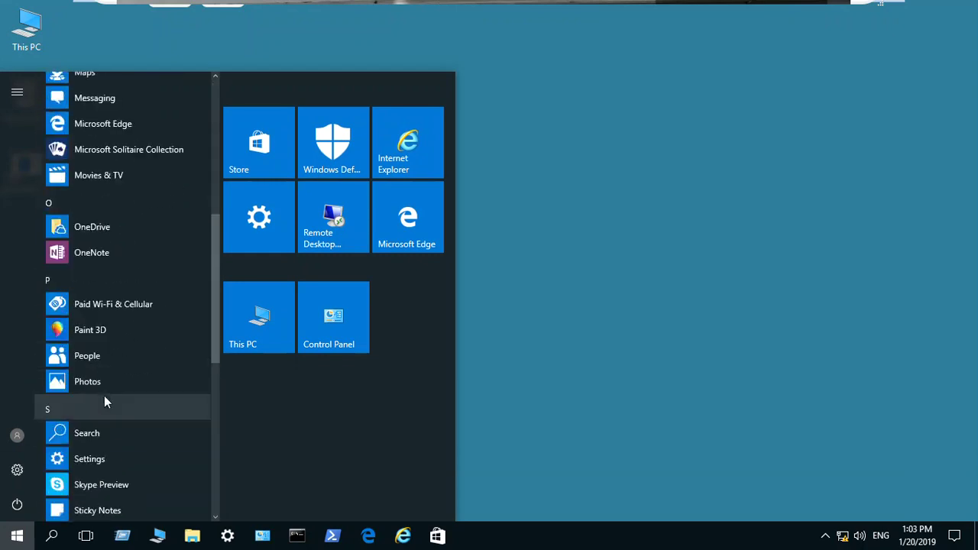
{"action": "scroll", "coordinate": [105, 399], "scroll_direction": "down", "scroll_amount": 7}
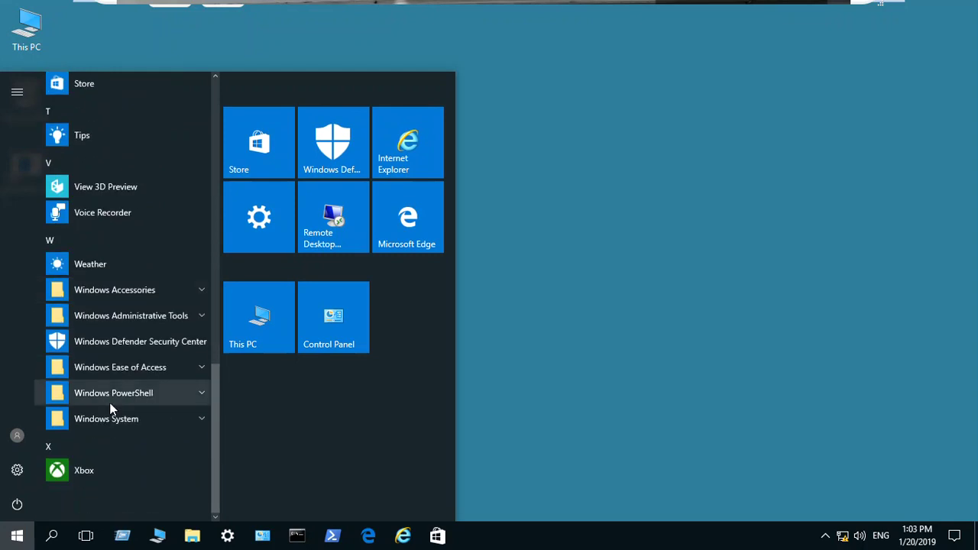
{"action": "left_click", "coordinate": [46, 480]}
{"action": "type", "text": "re"}
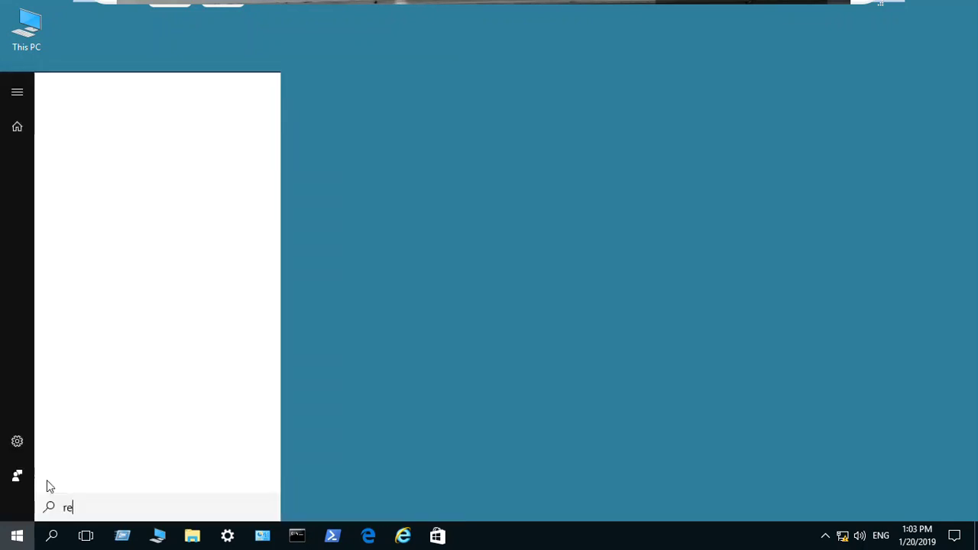
{"action": "type", "text": "mot"}
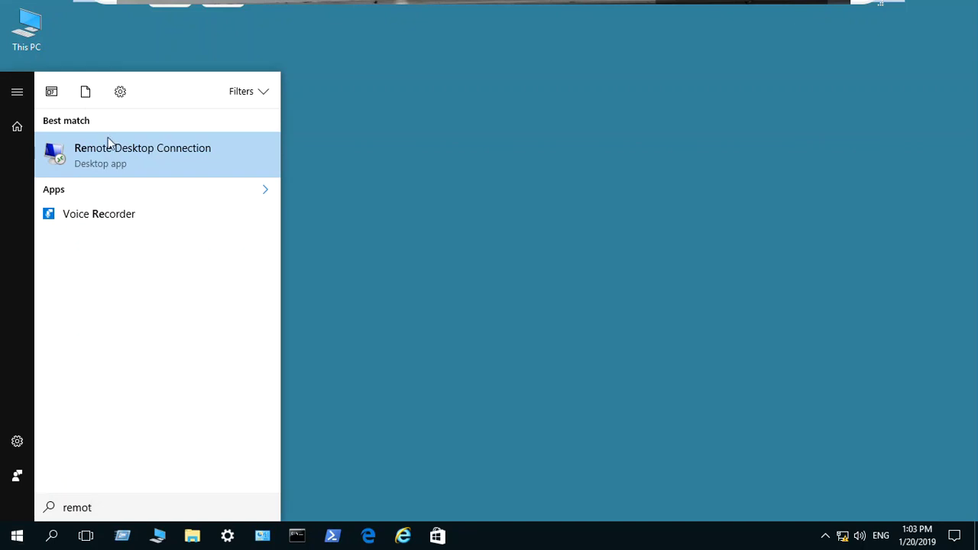
{"action": "left_click", "coordinate": [120, 154]}
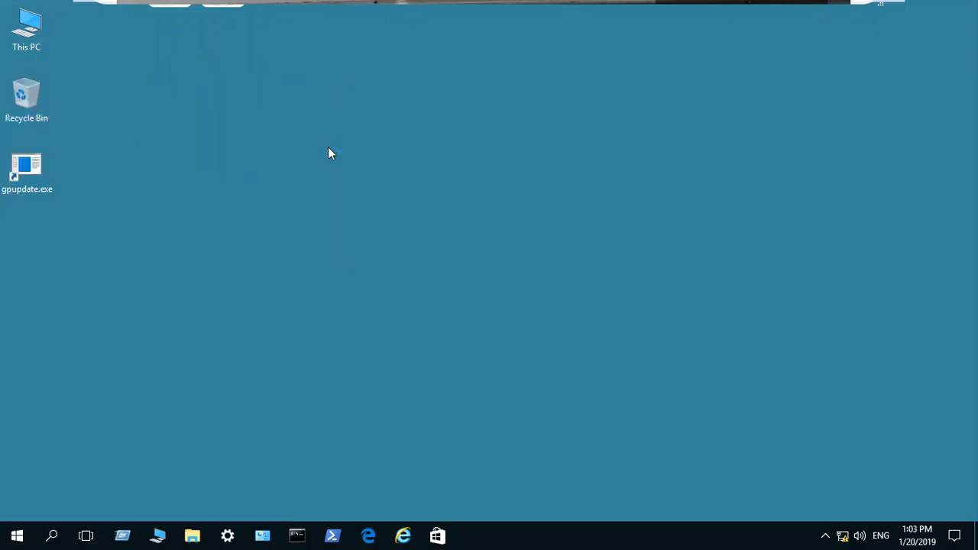
{"action": "left_click", "coordinate": [437, 176]}
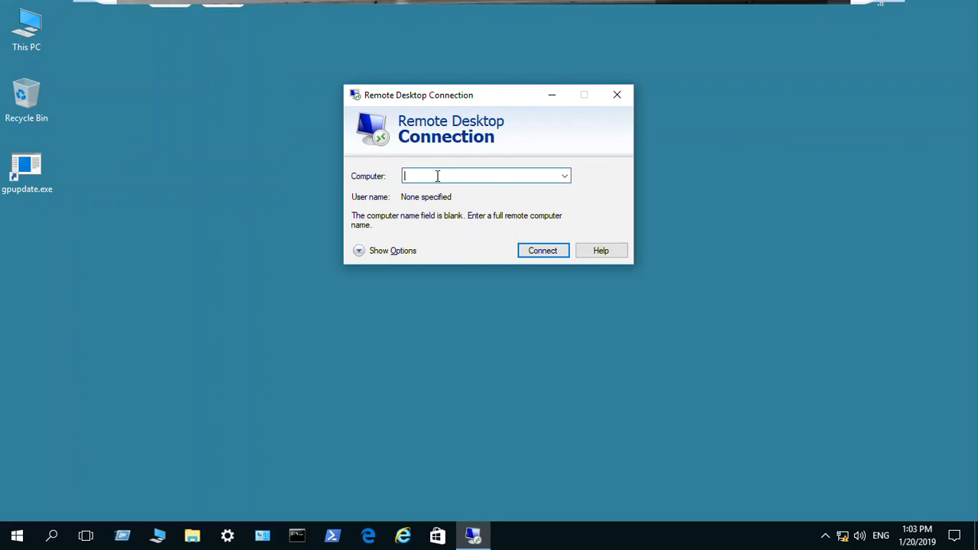
Try connecting to client3, dismiss the can't-find-client3 error, and switch to the Windows 7 VM
{"action": "type", "text": "client3"}
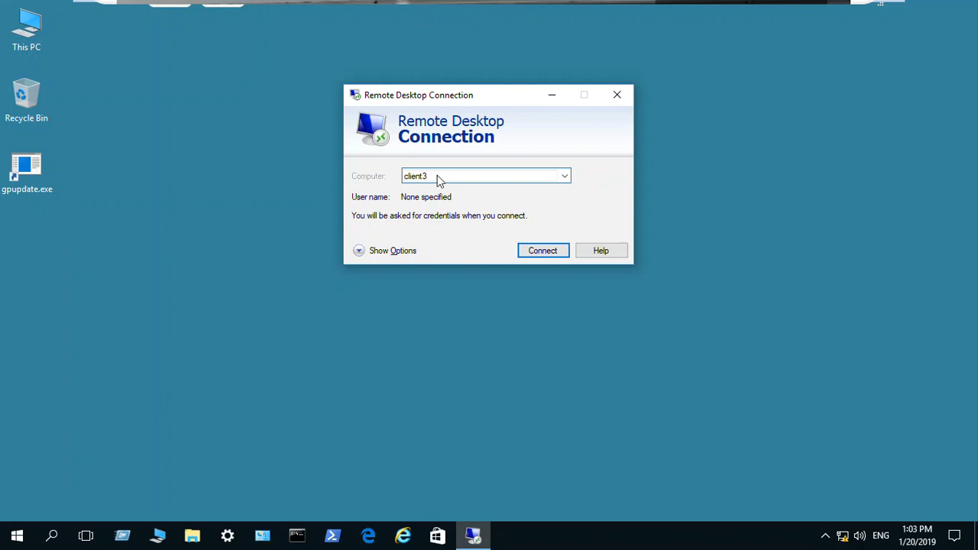
{"action": "key", "text": "Return"}
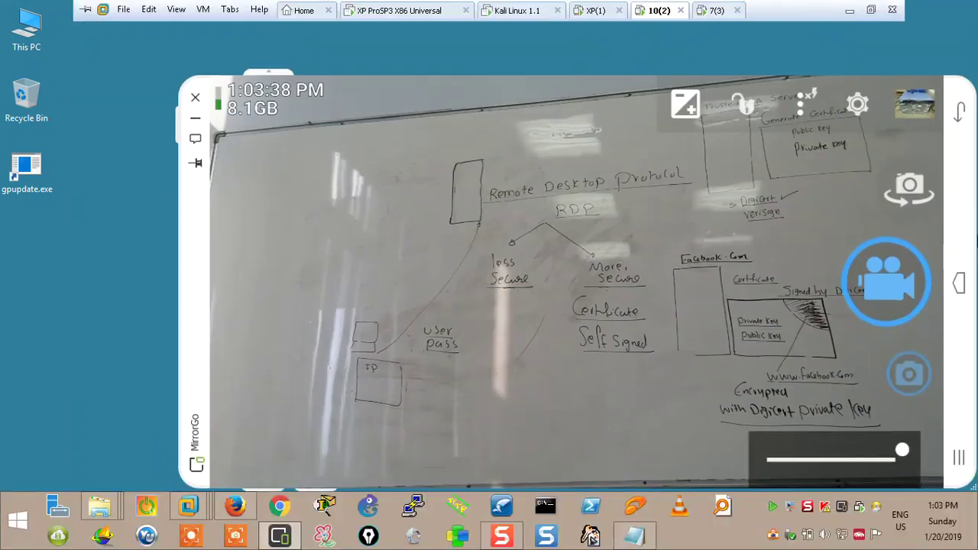
{"action": "left_click", "coordinate": [84, 221]}
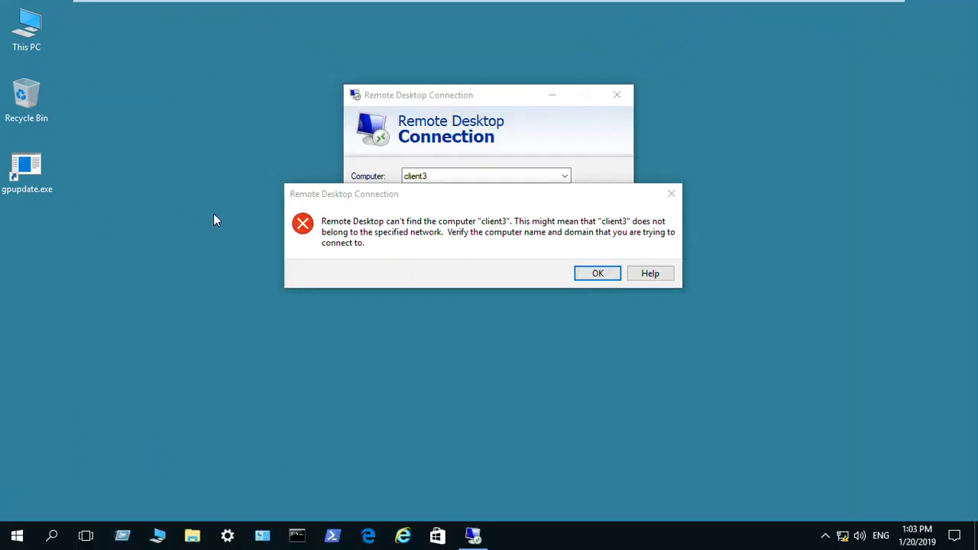
{"action": "left_click", "coordinate": [596, 275]}
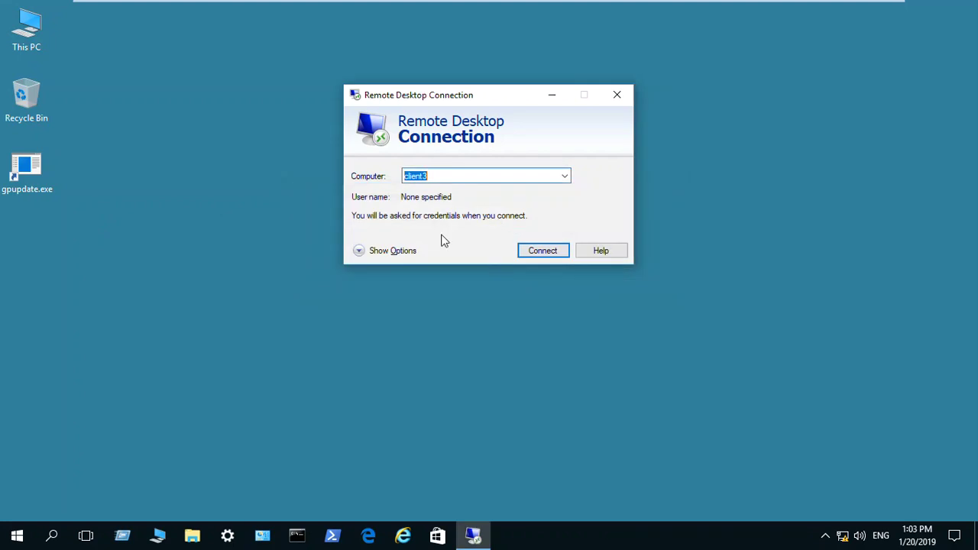
{"action": "left_click", "coordinate": [714, 8]}
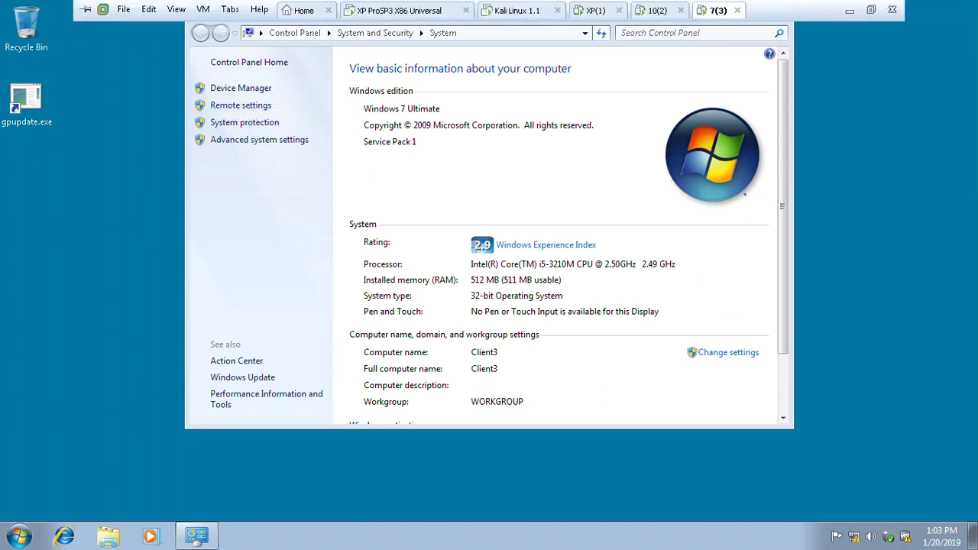
Start the Remote Desktop connection to client3 from Windows 10 and review that VM's settings
{"action": "left_click", "coordinate": [655, 12]}
{"action": "left_click", "coordinate": [528, 249]}
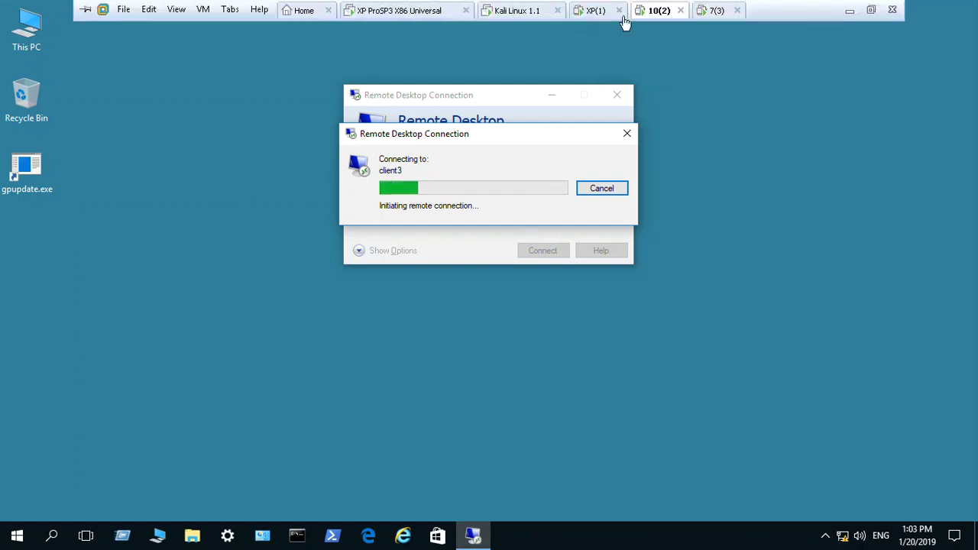
{"action": "right_click", "coordinate": [655, 11]}
{"action": "left_click", "coordinate": [726, 192]}
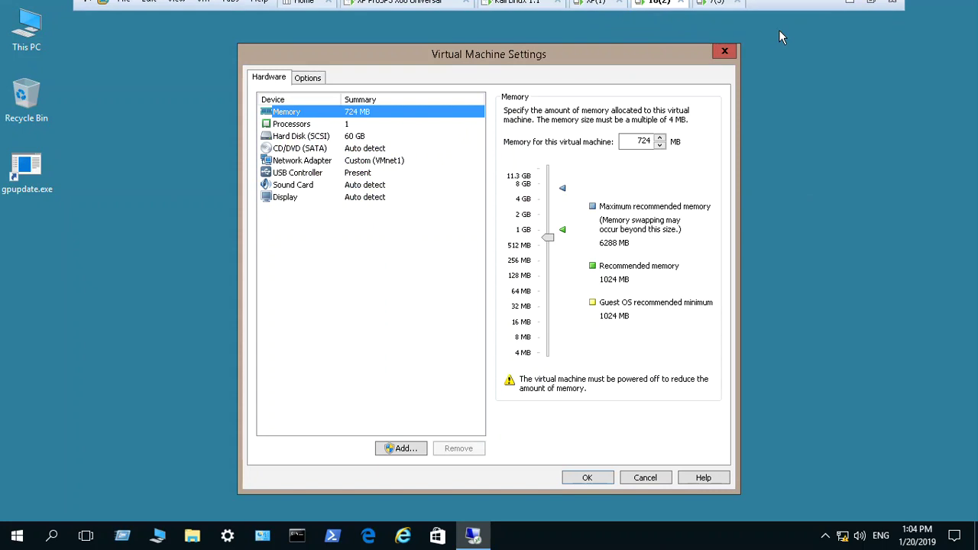
{"action": "left_click", "coordinate": [725, 52]}
Confirm the Windows 7 VM's network adapter uses custom VMnet1 (Host-only)
{"action": "left_click", "coordinate": [702, 16]}
{"action": "right_click", "coordinate": [710, 10]}
{"action": "left_click", "coordinate": [735, 191]}
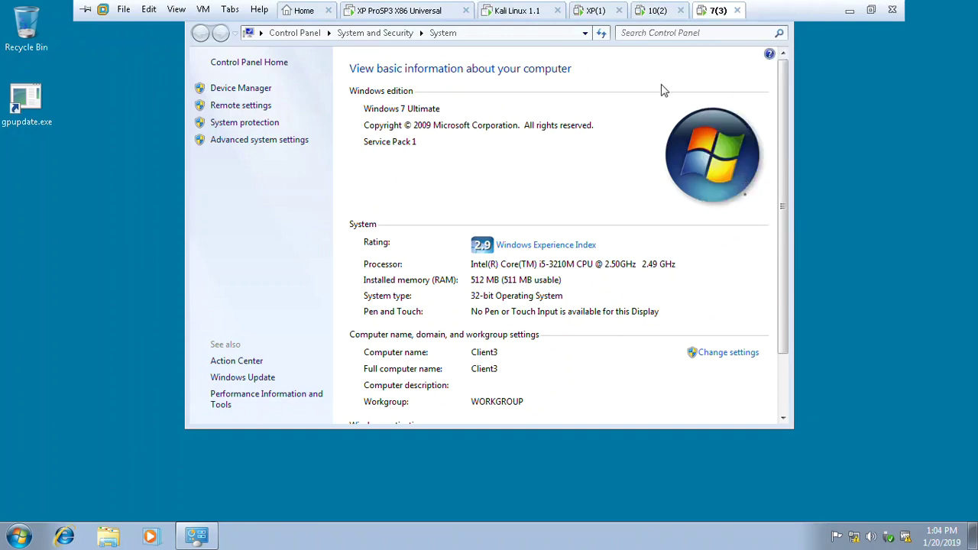
{"action": "left_click", "coordinate": [386, 161]}
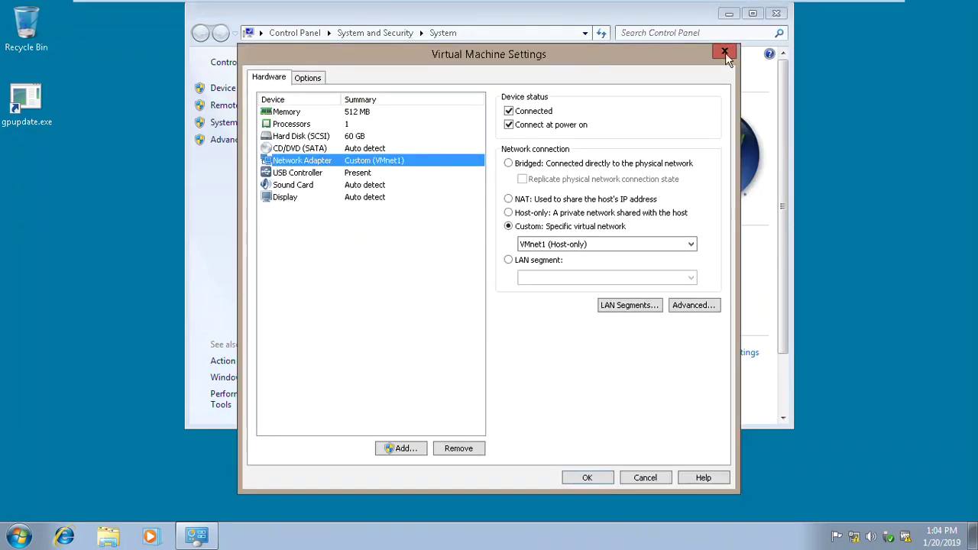
{"action": "left_click", "coordinate": [725, 54]}
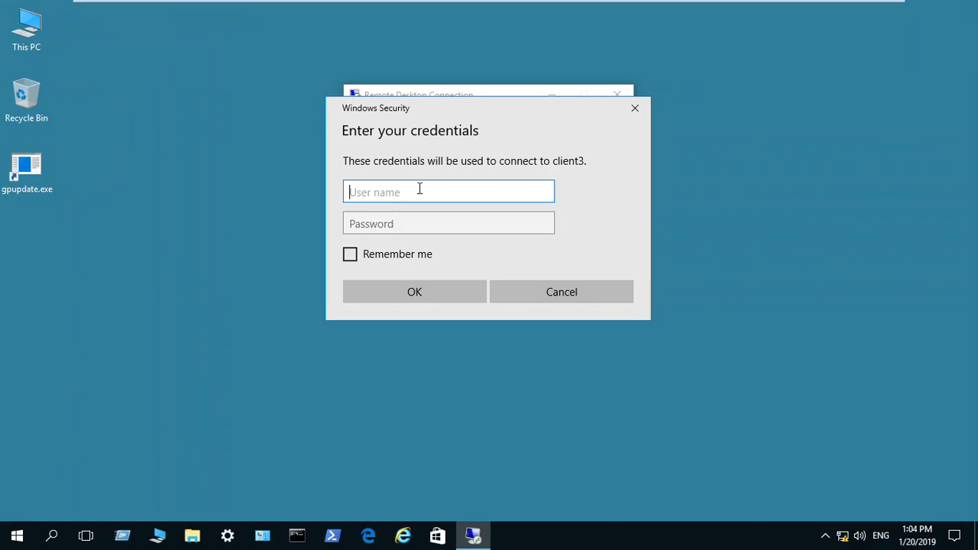
Enter the user name and password in Windows Security to sign in to client3
{"action": "type", "text": "ladmin"}
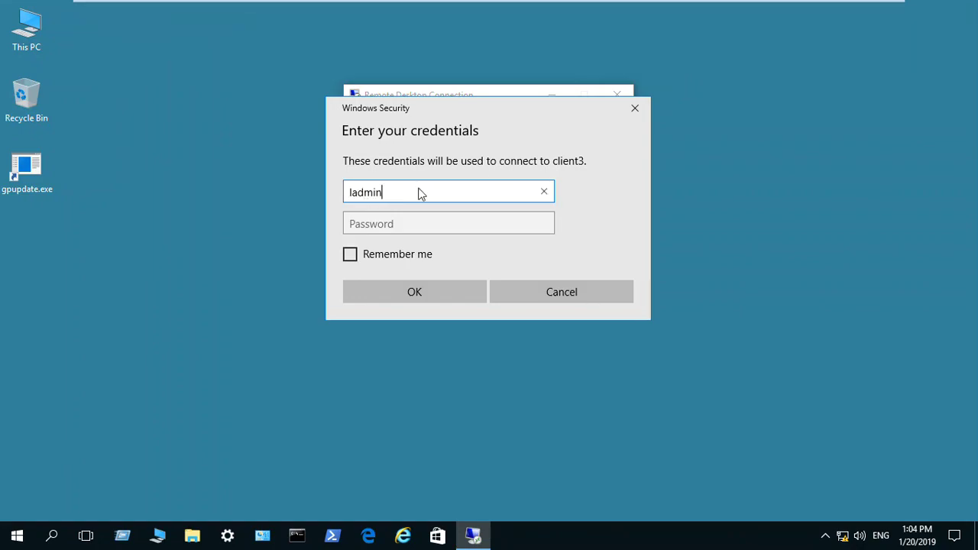
{"action": "key", "text": "Tab"}
{"action": "type", "text": "••"}
{"action": "key", "text": "Return"}
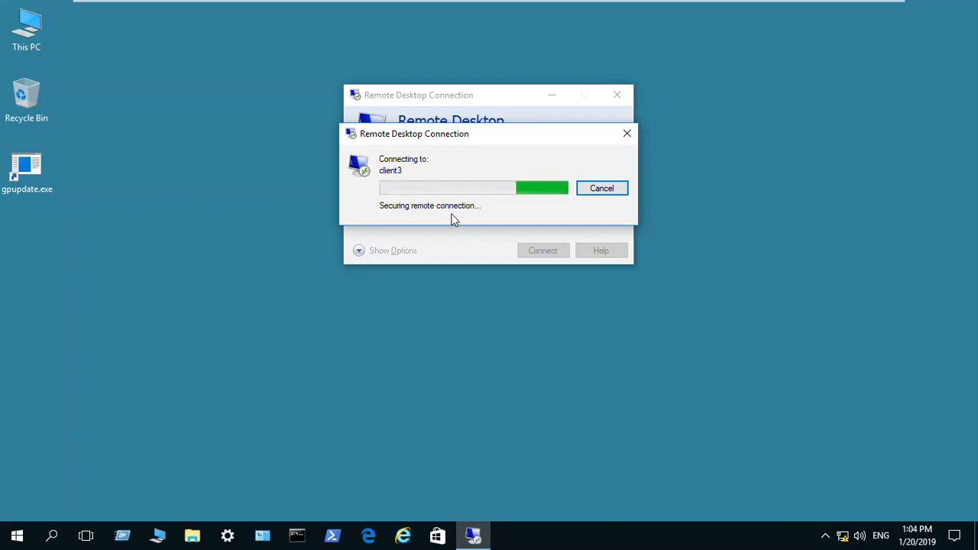
{"action": "left_click_drag", "start_coordinate": [496, 139], "coordinate": [557, 181]}
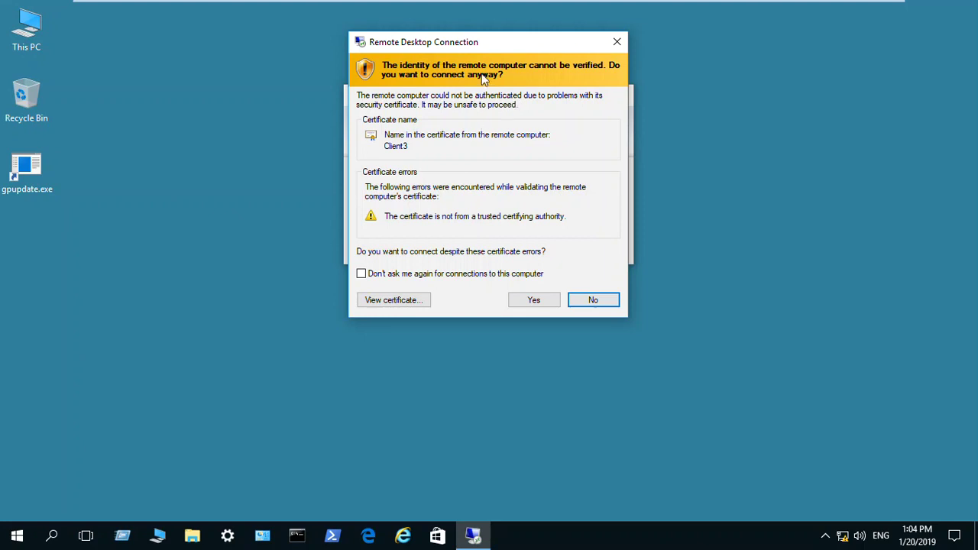
{"action": "mouse_move", "coordinate": [653, 4]}
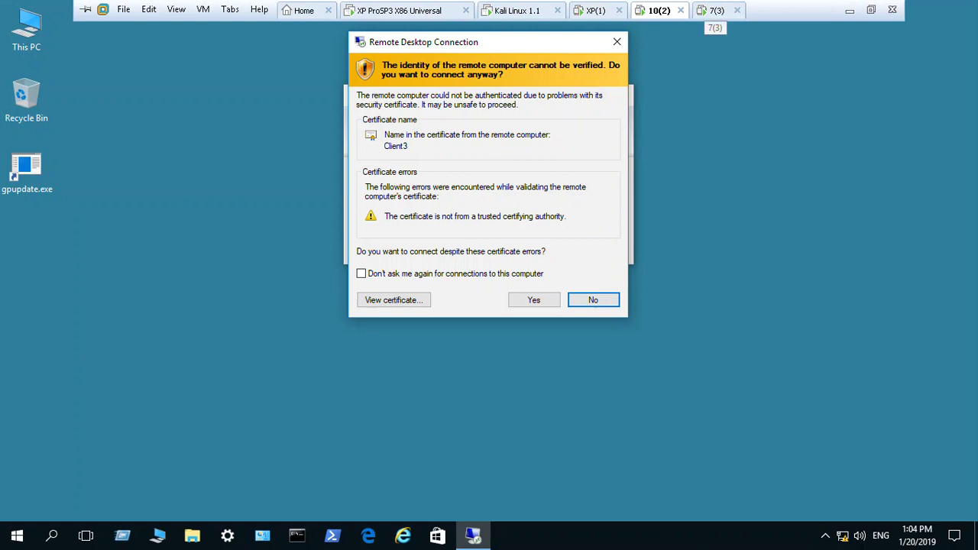
{"action": "left_click", "coordinate": [715, 10]}
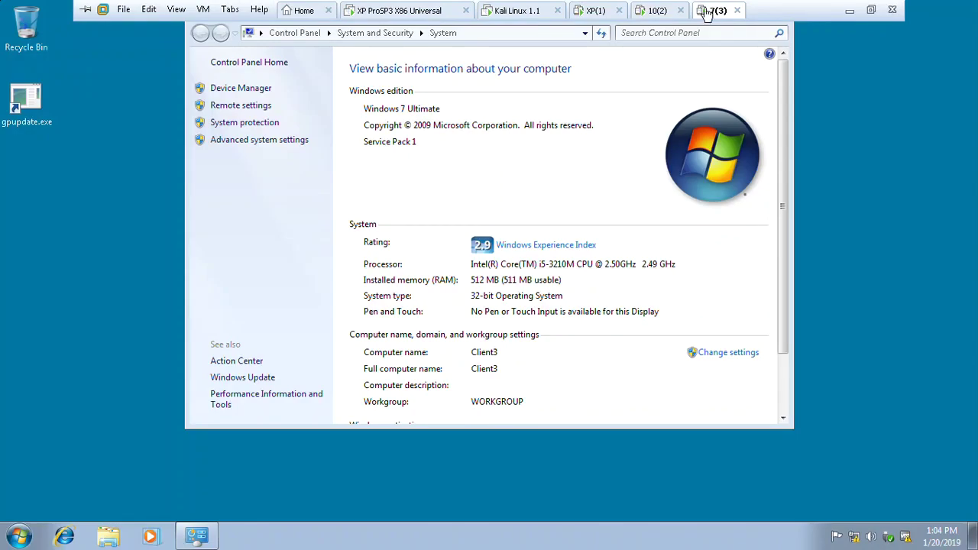
{"action": "left_click", "coordinate": [659, 12]}
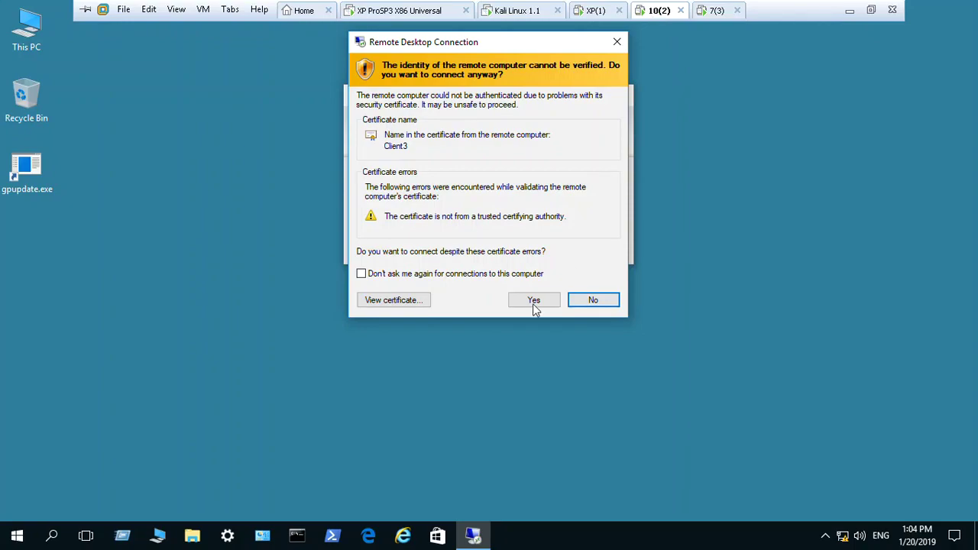
View client3's self-signed certificate, then accept it so the connection goes ahead
{"action": "left_click", "coordinate": [396, 300]}
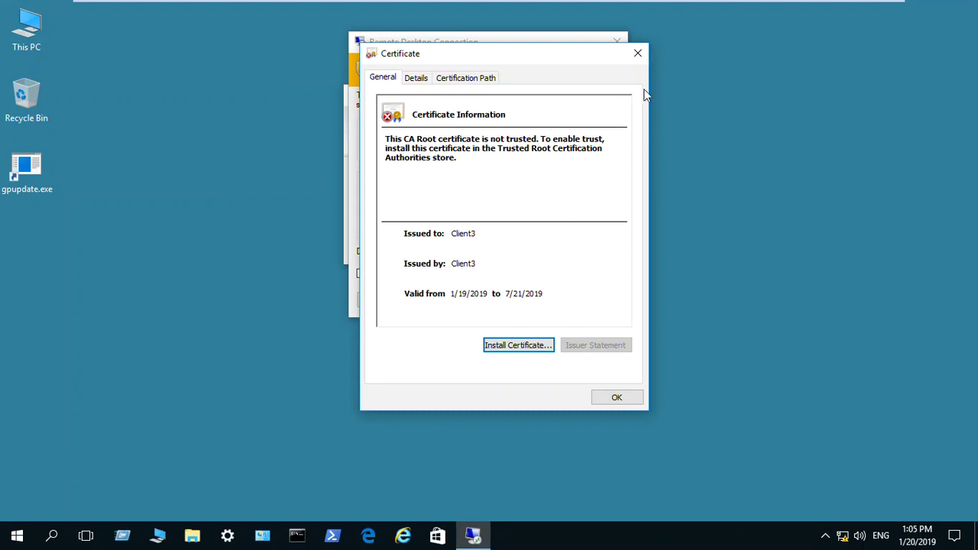
{"action": "left_click", "coordinate": [638, 53]}
{"action": "left_click", "coordinate": [540, 305]}
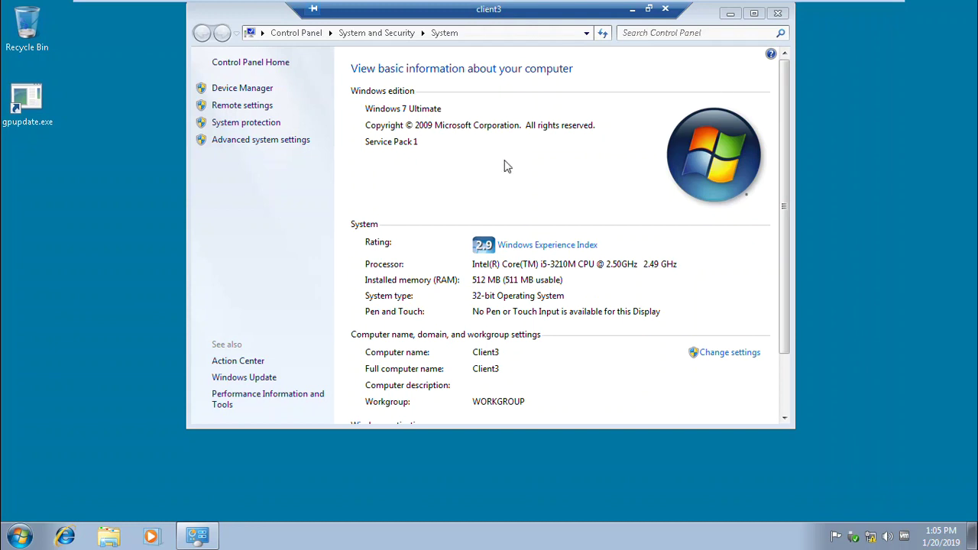
Close the remote System window, disconnect the Remote Desktop session, and switch to the Windows 7 VM
{"action": "left_click", "coordinate": [777, 13]}
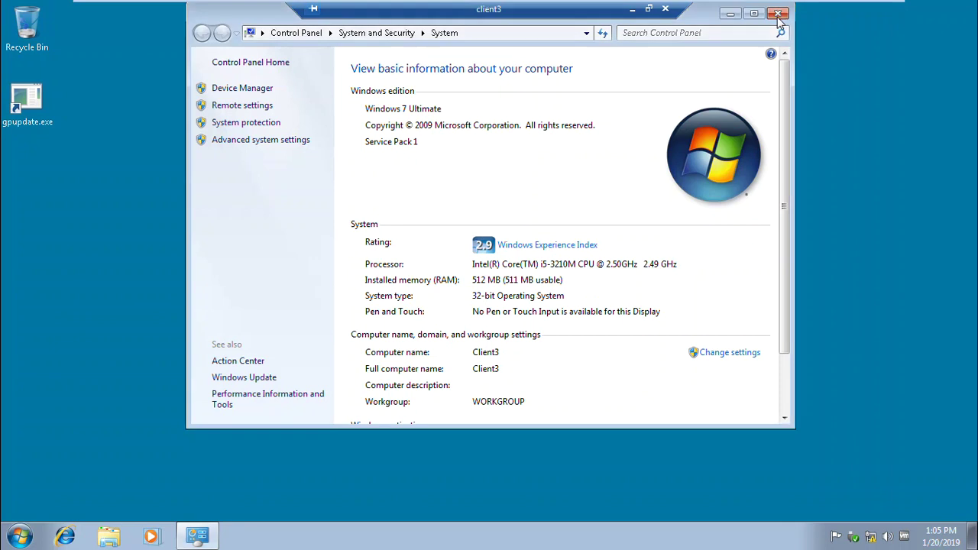
{"action": "left_click", "coordinate": [18, 537]}
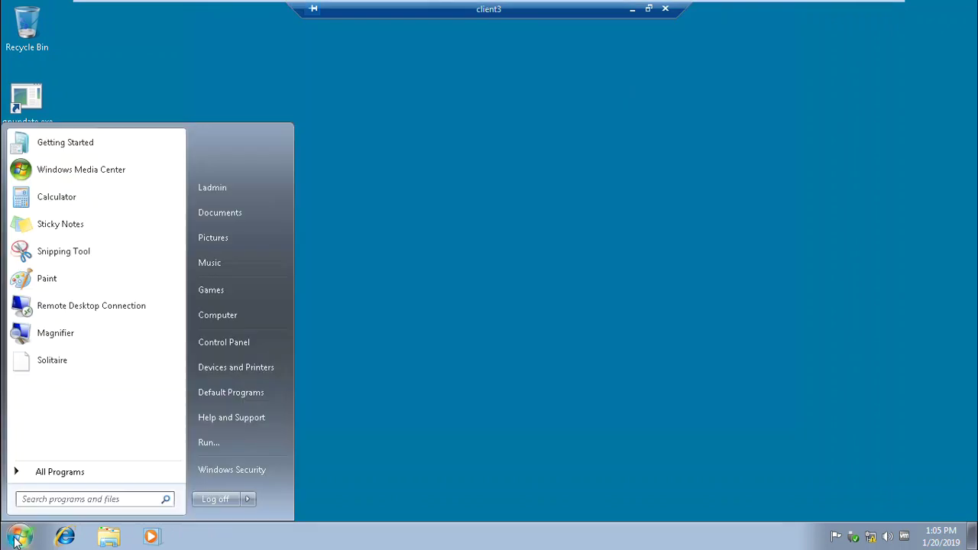
{"action": "left_click", "coordinate": [249, 500]}
{"action": "left_click", "coordinate": [295, 497]}
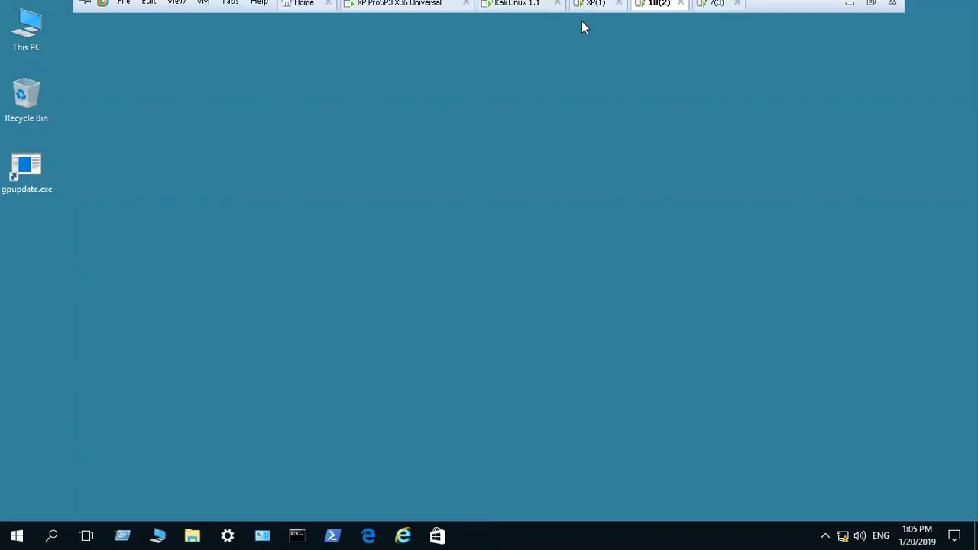
{"action": "left_click", "coordinate": [710, 5]}
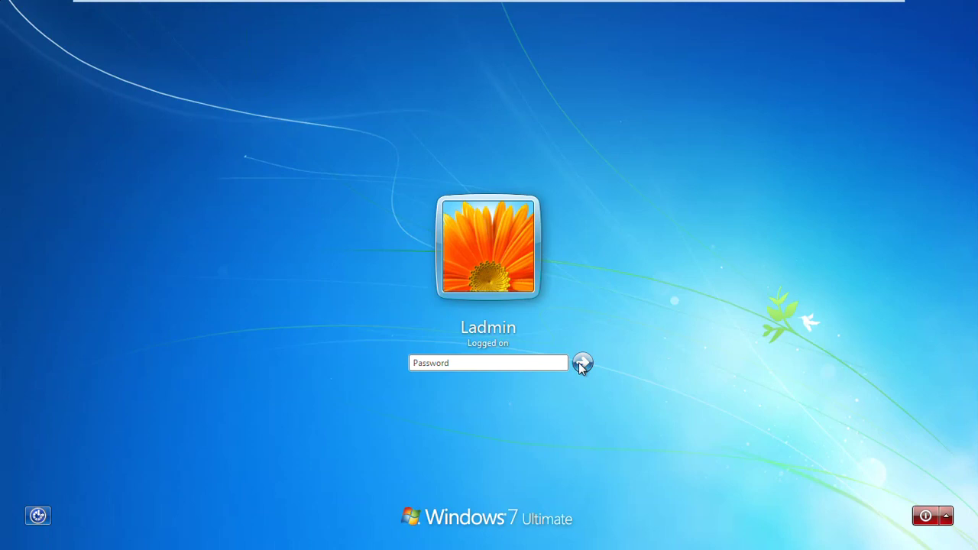
Dismiss the wrong-password error and log back in to Windows 7 with the account password
{"action": "left_click", "coordinate": [581, 364]}
{"action": "left_click", "coordinate": [493, 413]}
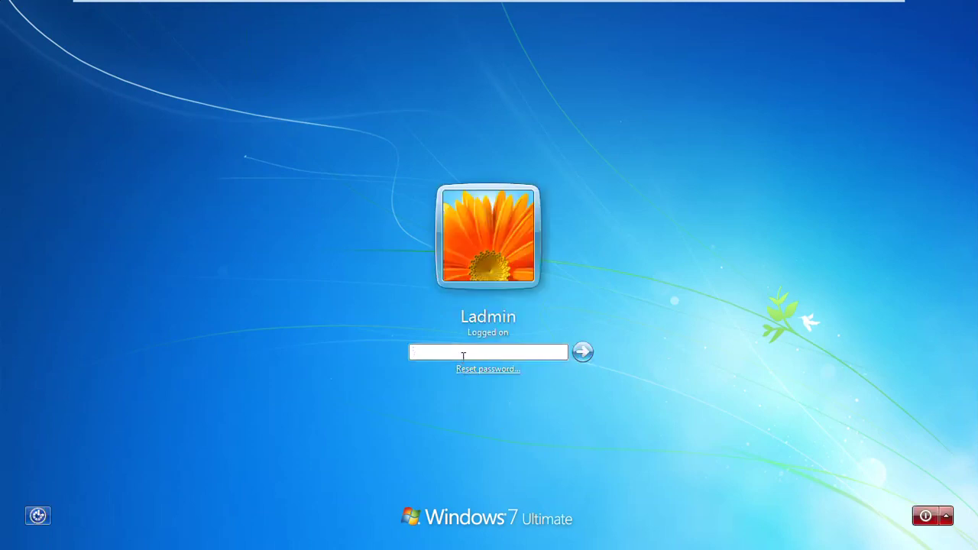
{"action": "type", "text": "••"}
{"action": "key", "text": "Return"}
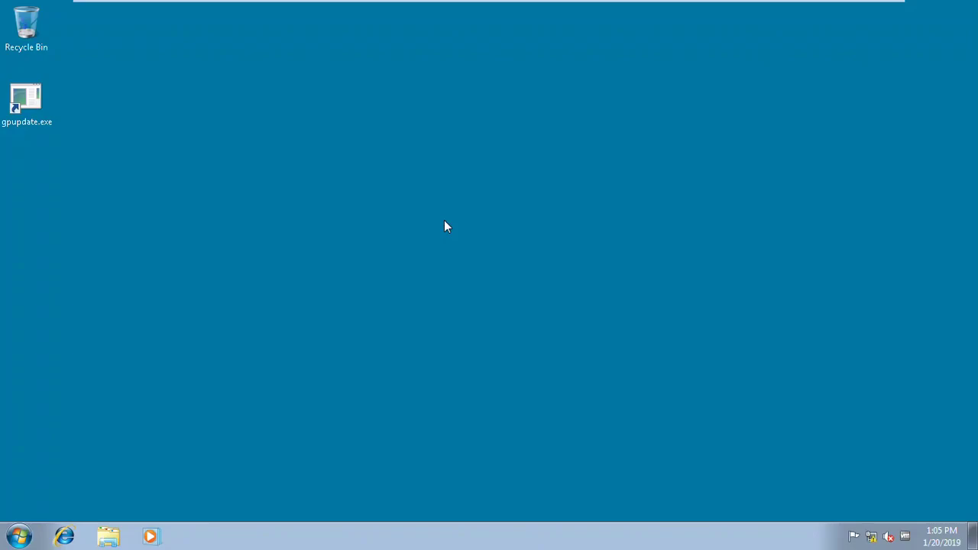
Open Computer's System properties page showing computer name Client3
{"action": "left_click", "coordinate": [19, 536]}
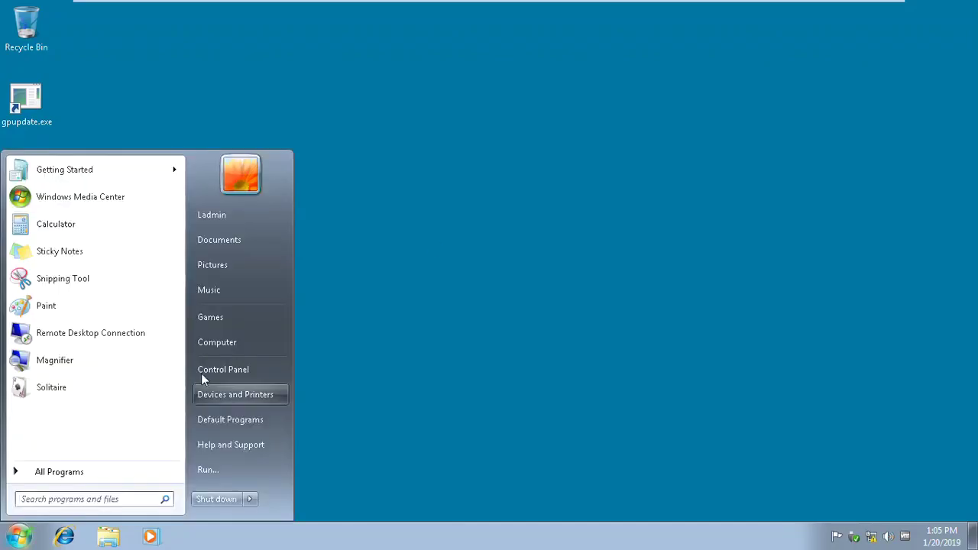
{"action": "right_click", "coordinate": [227, 346]}
{"action": "left_click", "coordinate": [279, 468]}
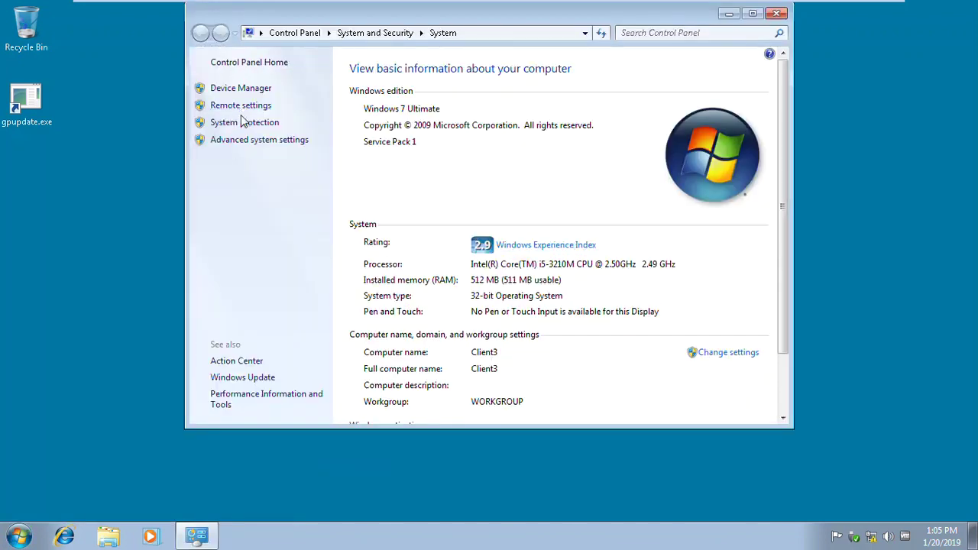
On Windows 7, allow Remote Desktop connections from computers running any version and apply
{"action": "left_click", "coordinate": [242, 106]}
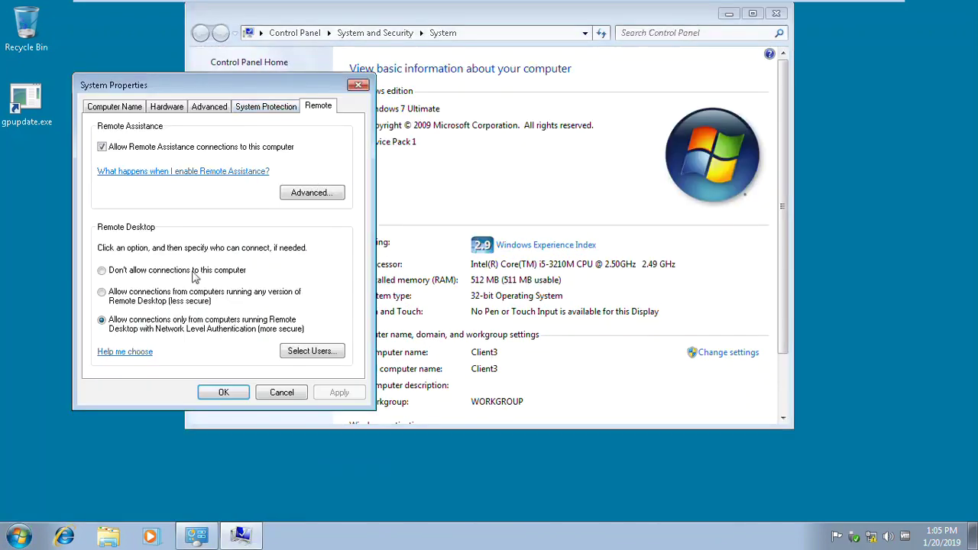
{"action": "left_click", "coordinate": [140, 300]}
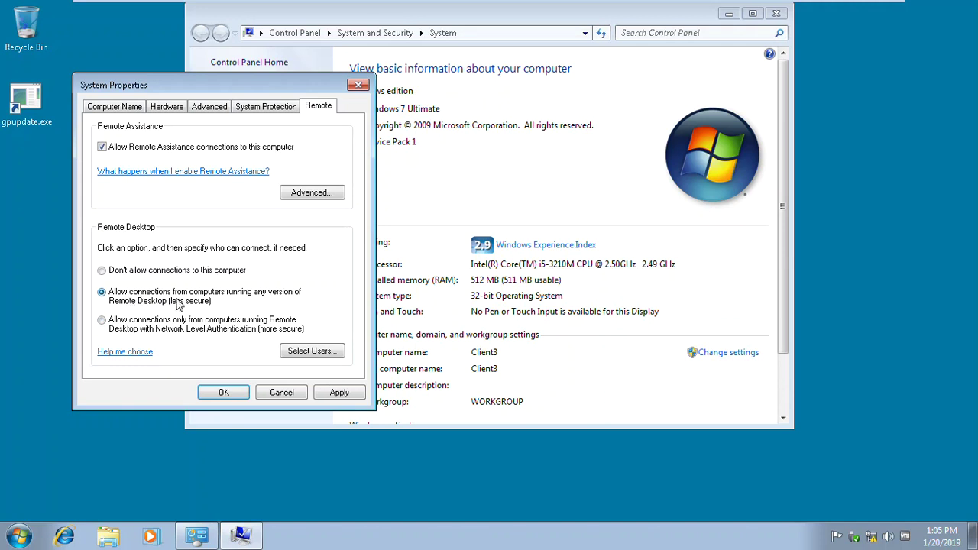
{"action": "mouse_move", "coordinate": [620, 11]}
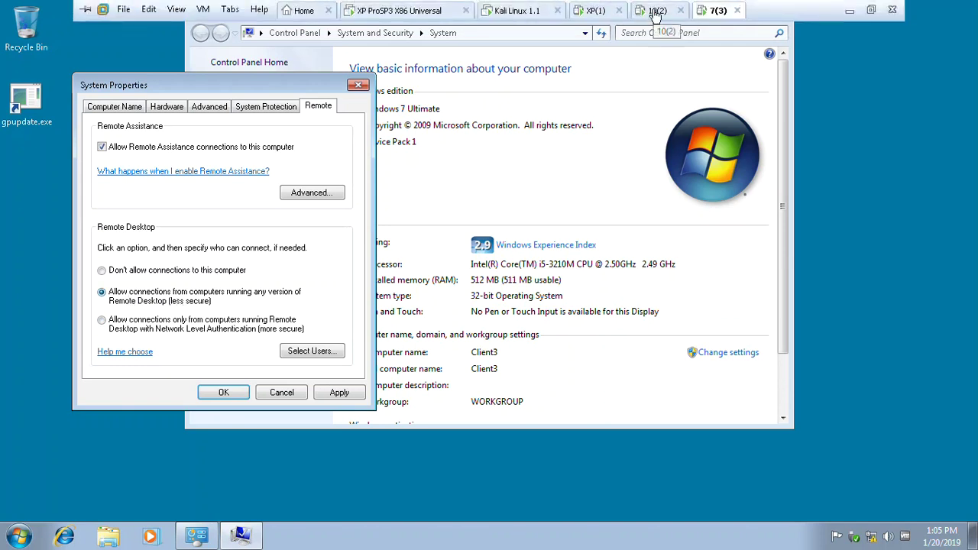
{"action": "left_click", "coordinate": [656, 13]}
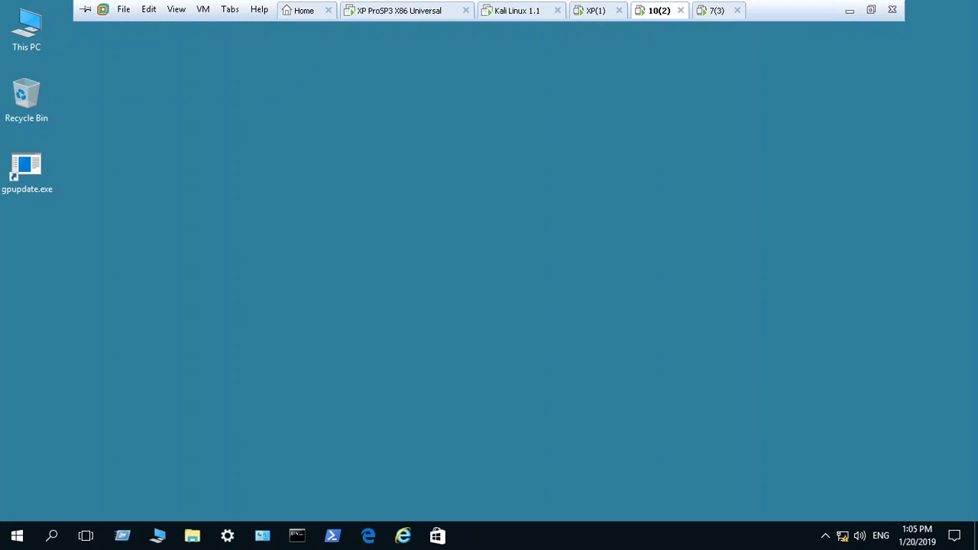
{"action": "left_click", "coordinate": [716, 10]}
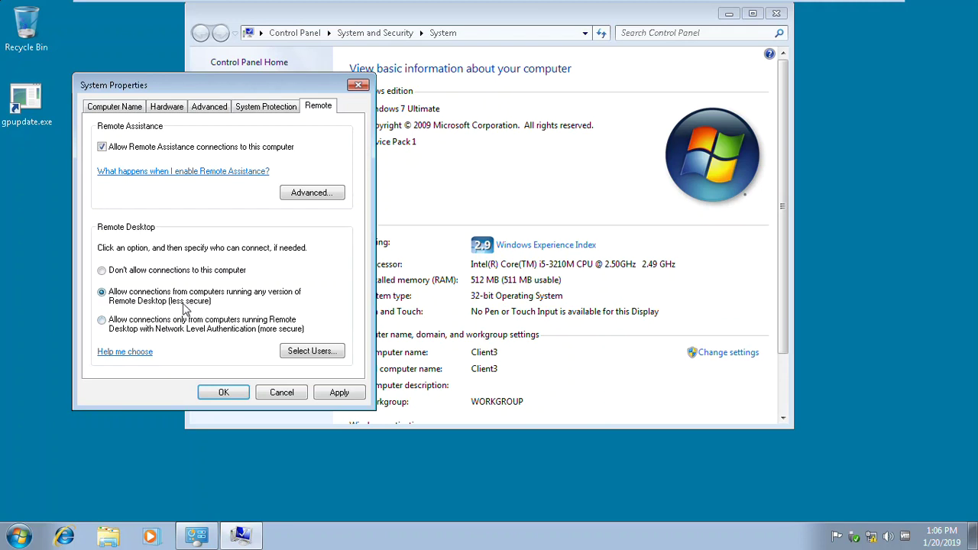
{"action": "left_click", "coordinate": [340, 392]}
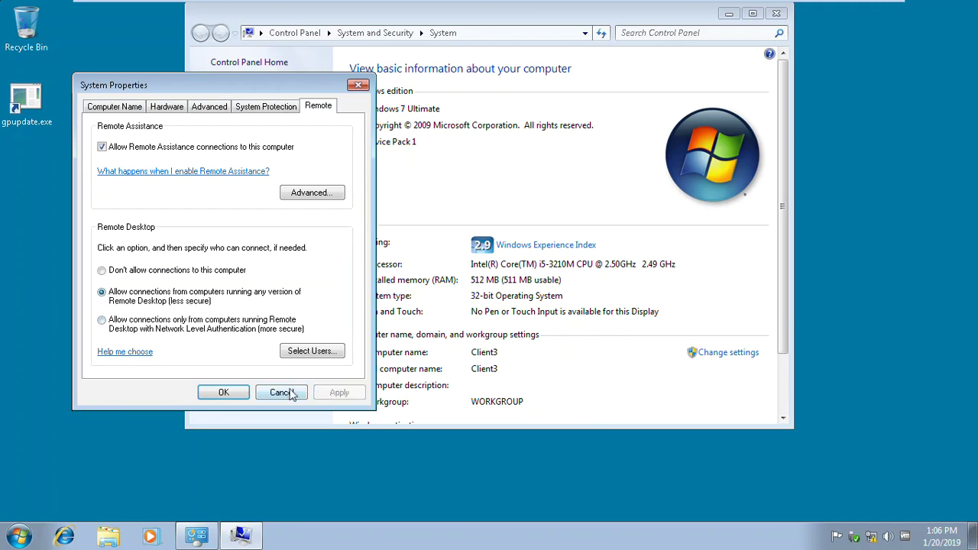
{"action": "left_click", "coordinate": [223, 392]}
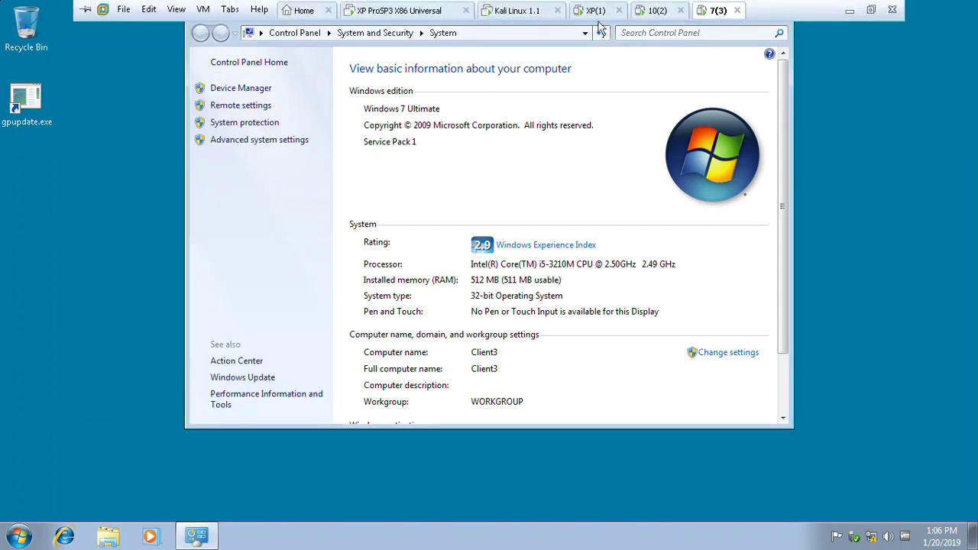
Switch briefly to the Windows XP VM, then back to the Windows 7 VM
{"action": "left_click", "coordinate": [594, 11]}
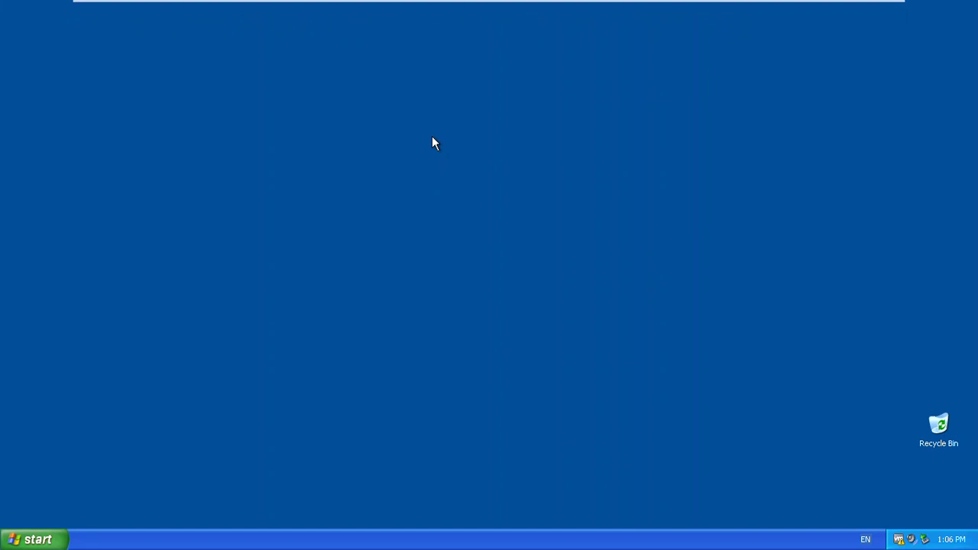
{"action": "mouse_move", "coordinate": [496, 2]}
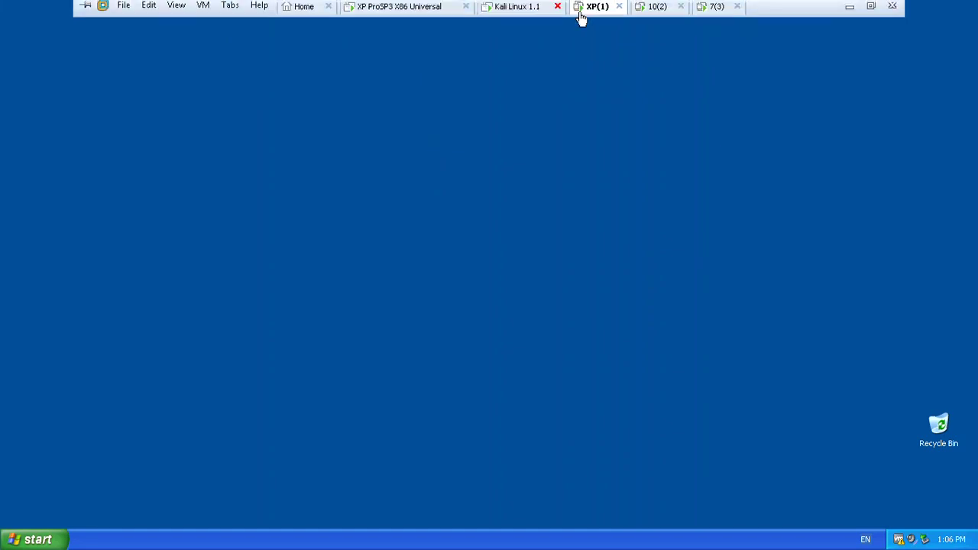
{"action": "left_click", "coordinate": [713, 12]}
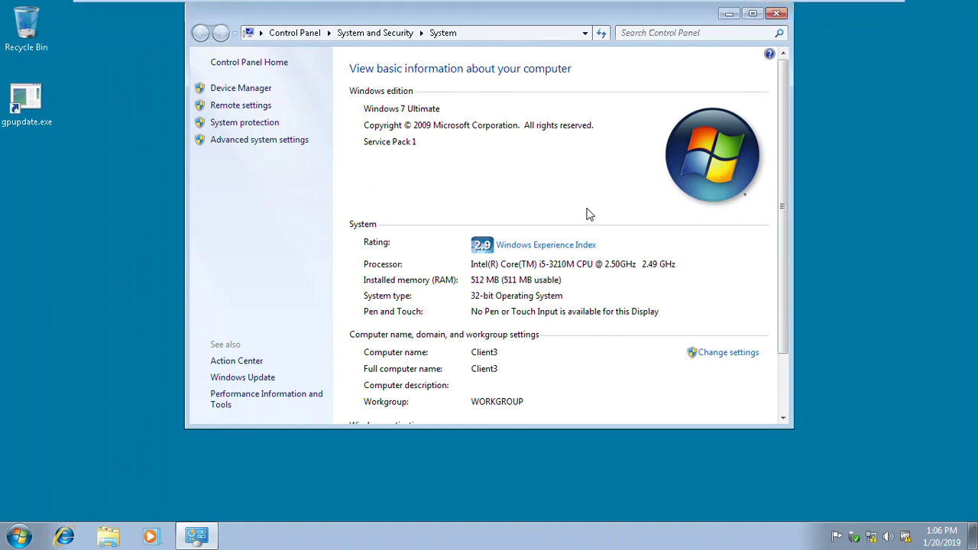
Limit Windows 7 Remote Desktop to Network Level Authentication only, then return to the XP VM
{"action": "left_click", "coordinate": [241, 106]}
{"action": "left_click", "coordinate": [155, 341]}
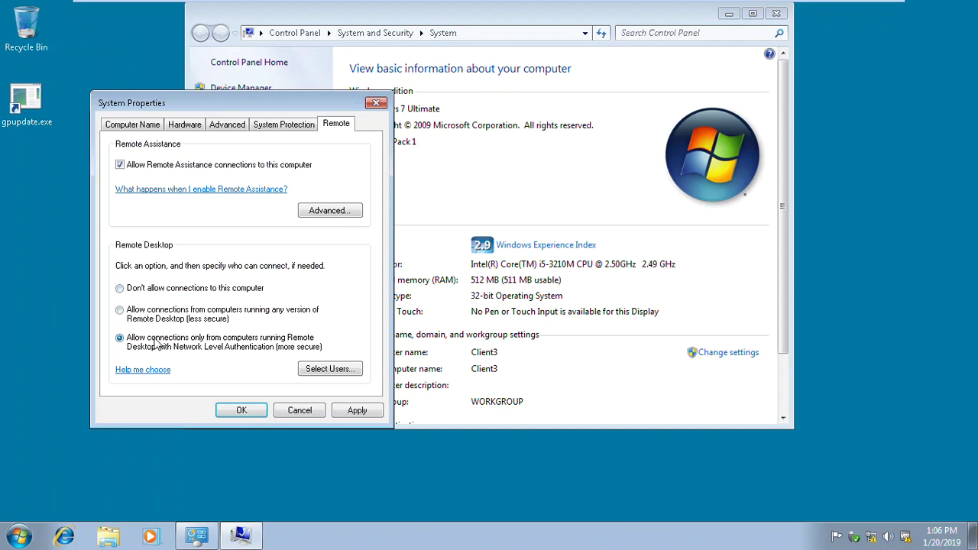
{"action": "left_click", "coordinate": [356, 412]}
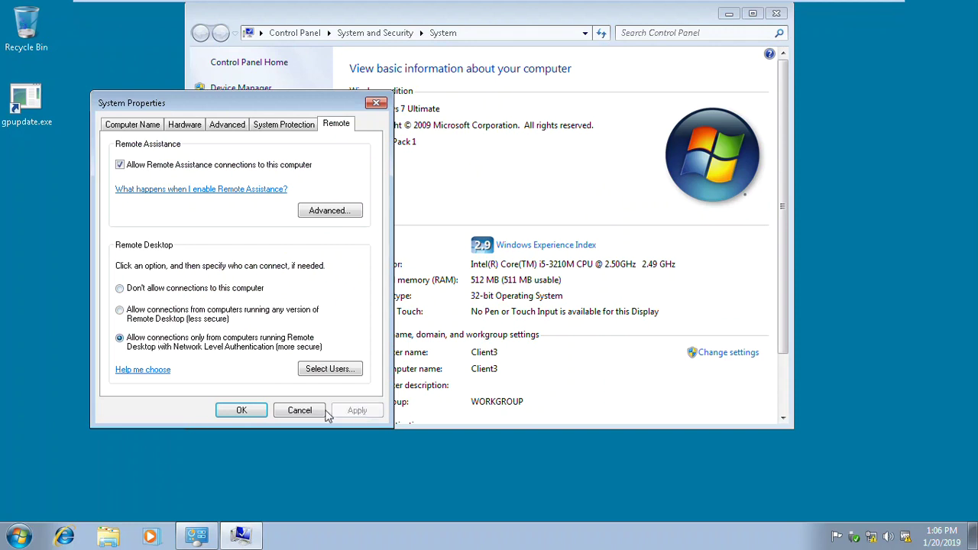
{"action": "left_click", "coordinate": [249, 409]}
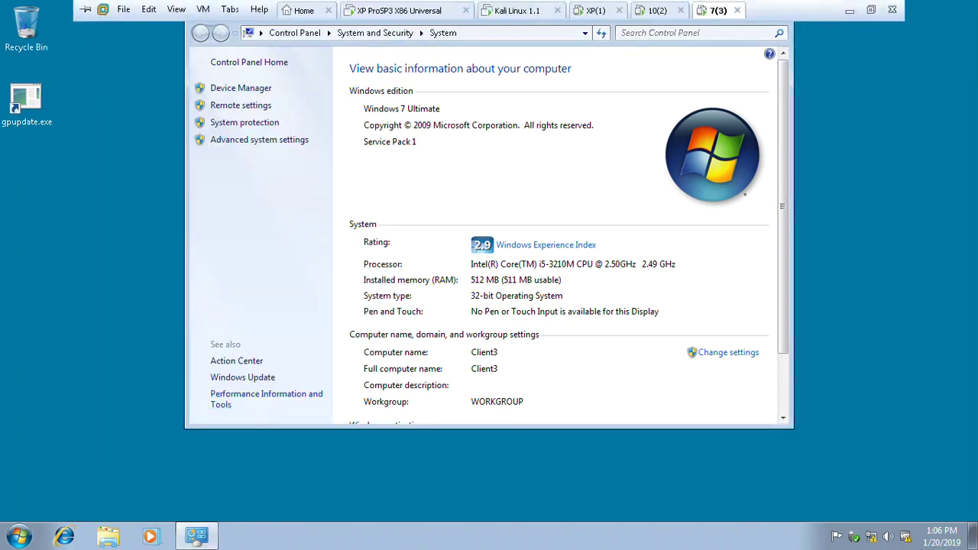
{"action": "left_click", "coordinate": [589, 11]}
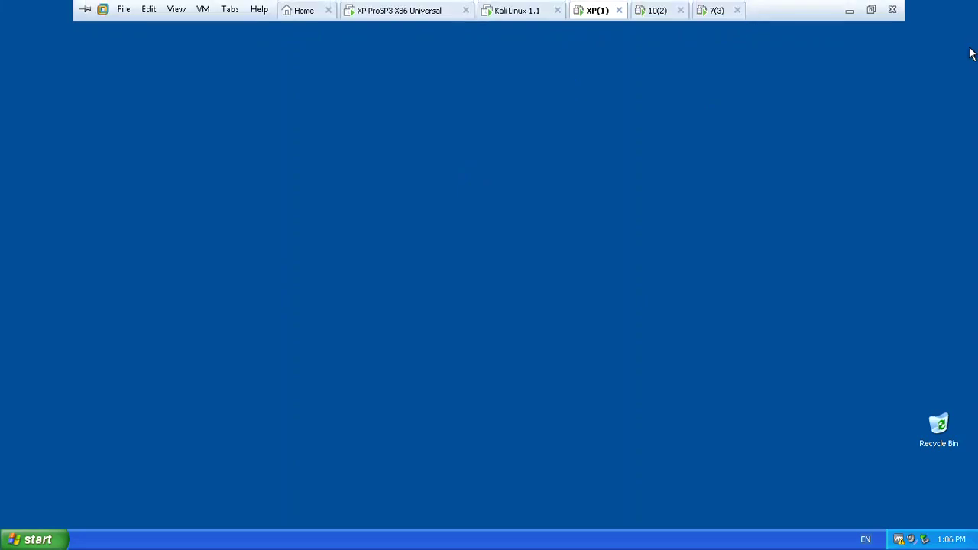
Minimize full-screen VMware Workstation to reveal the host desktop
{"action": "left_click", "coordinate": [851, 10]}
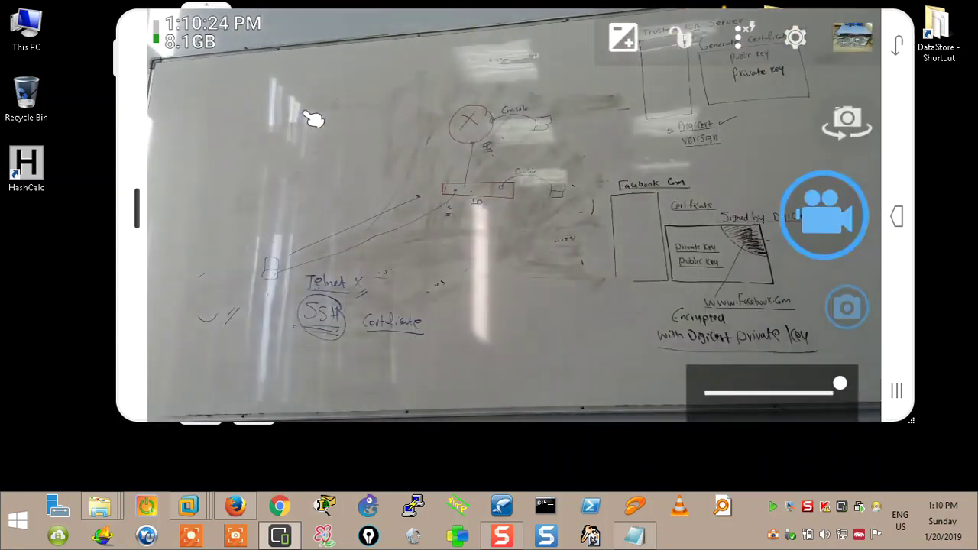
Minimize the phone camera mirror window to reveal Packet Tracer
{"action": "left_click", "coordinate": [334, 504]}
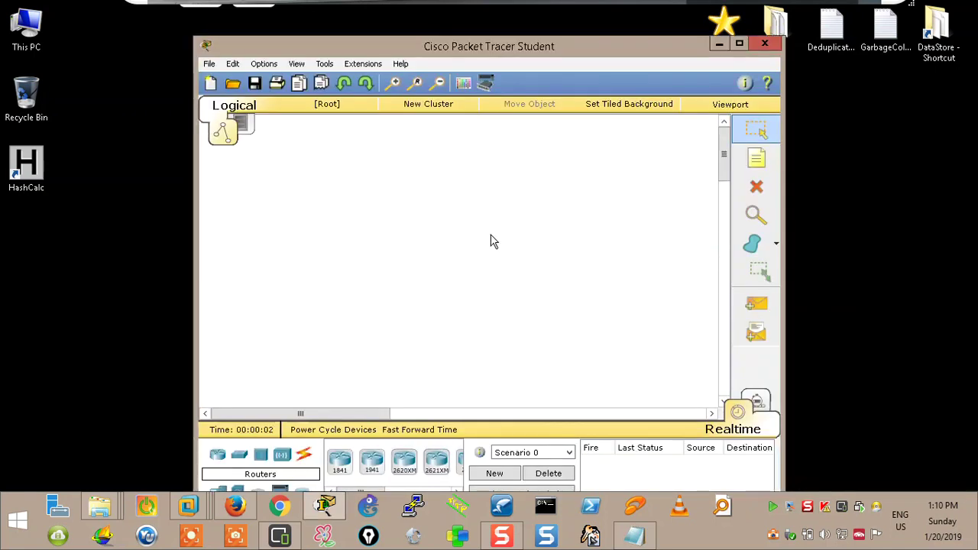
Maximize the Cisco Packet Tracer Student window
{"action": "left_click", "coordinate": [737, 45]}
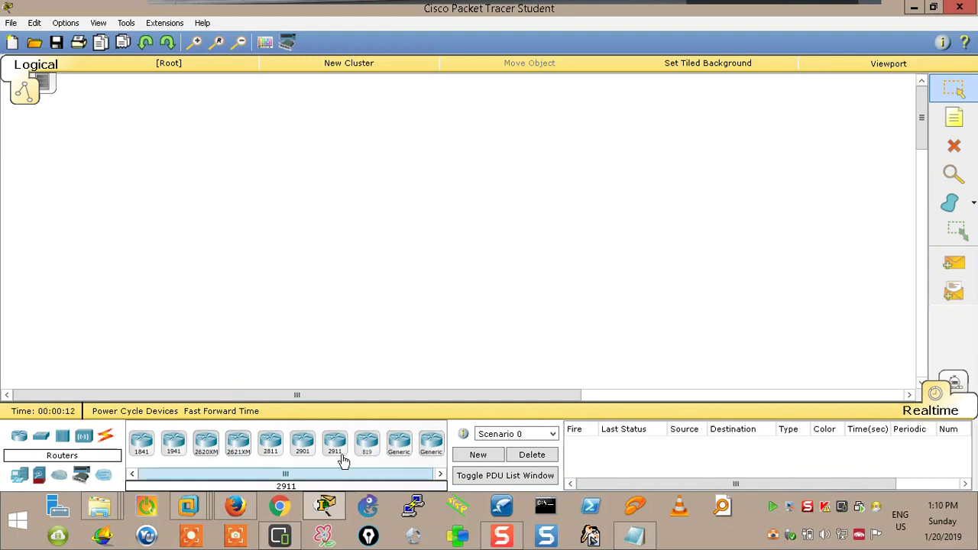
Place a 2811 router, a 2960 switch below it, and a Laptop-PT at lower left
{"action": "left_click_drag", "start_coordinate": [271, 443], "coordinate": [367, 156]}
{"action": "left_click", "coordinate": [372, 155]}
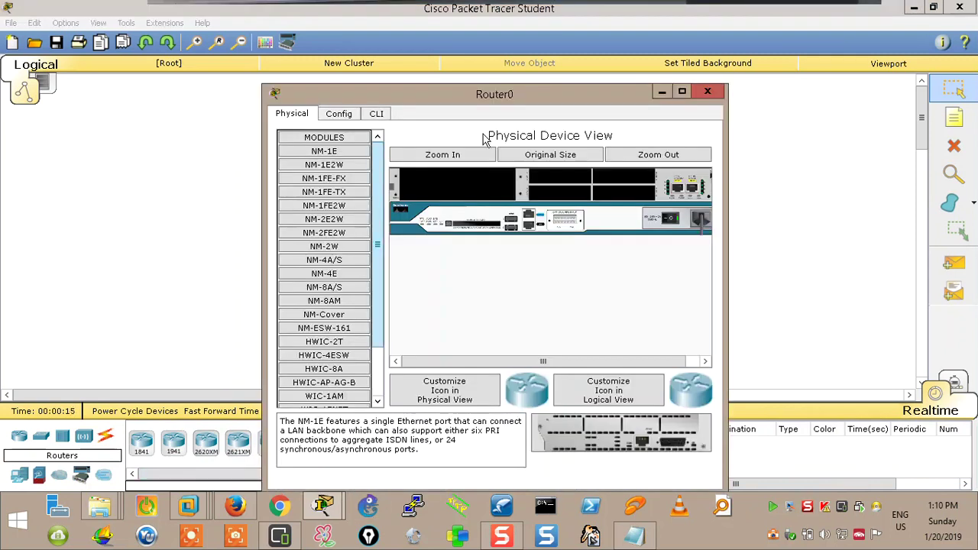
{"action": "left_click", "coordinate": [706, 92]}
{"action": "left_click", "coordinate": [41, 436]}
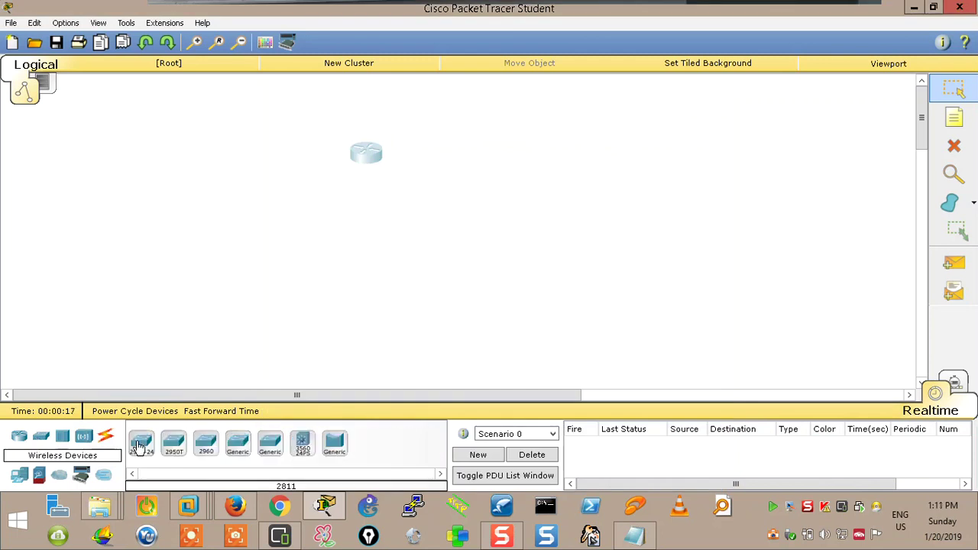
{"action": "left_click", "coordinate": [203, 449]}
{"action": "left_click", "coordinate": [380, 225]}
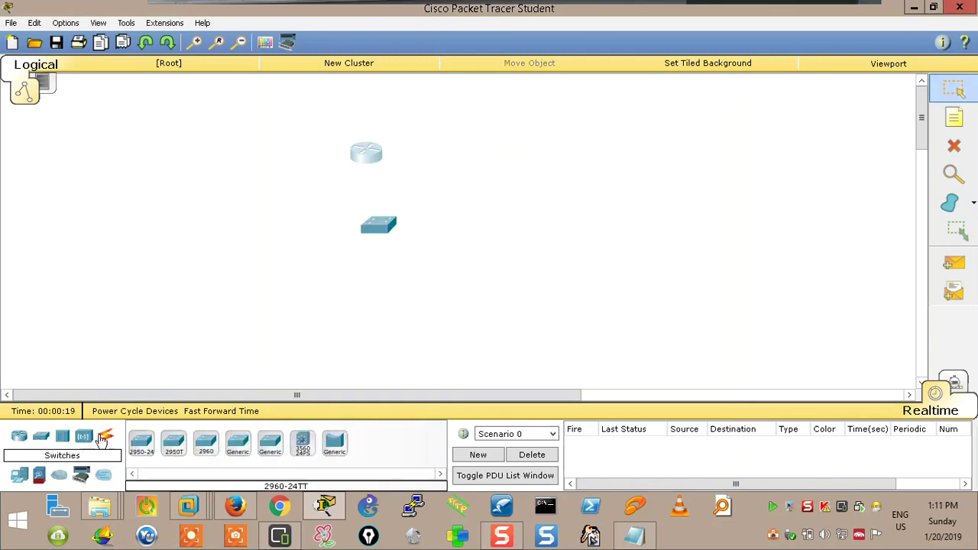
{"action": "left_click", "coordinate": [19, 475]}
{"action": "left_click", "coordinate": [174, 443]}
{"action": "left_click", "coordinate": [244, 305]}
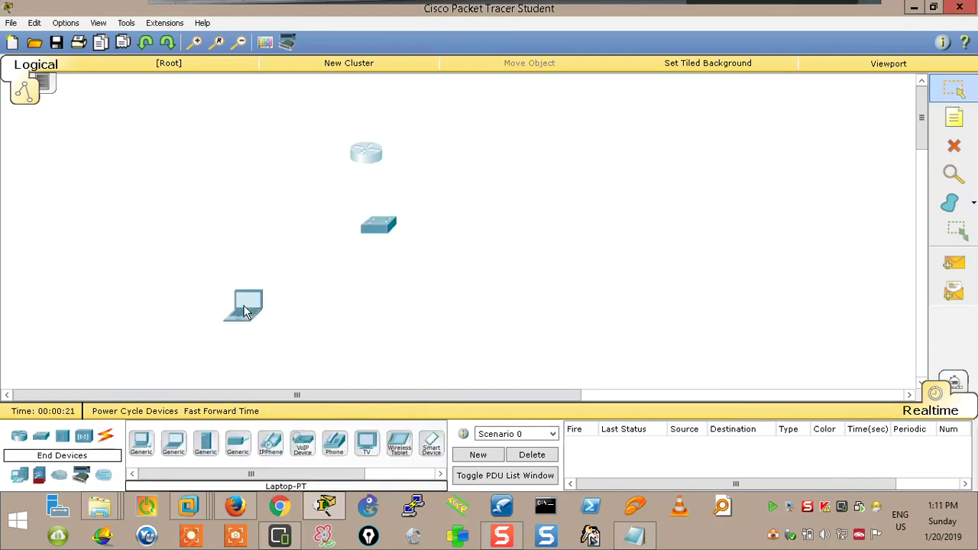
Cable laptop to switch and switch to router using automatic connections
{"action": "left_click", "coordinate": [105, 435]}
{"action": "left_click", "coordinate": [142, 443]}
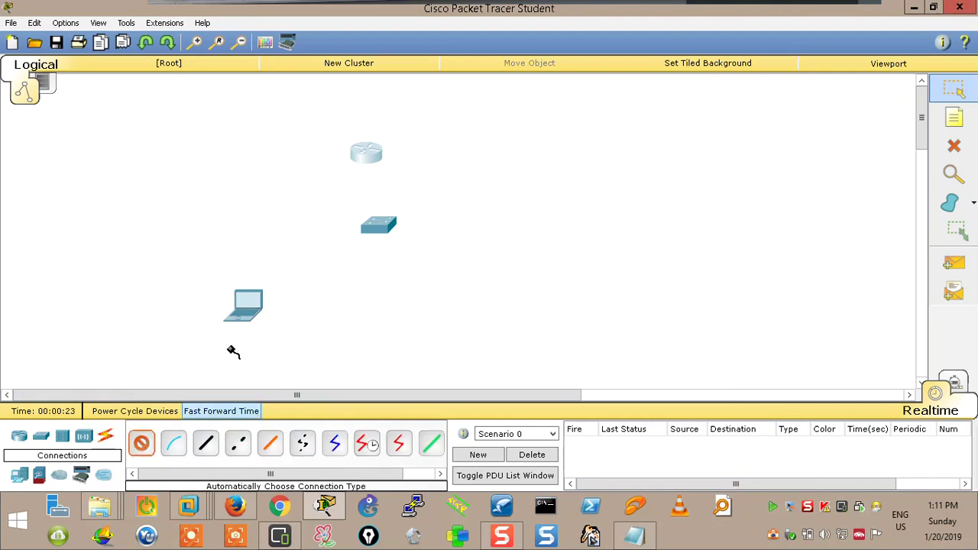
{"action": "left_click", "coordinate": [255, 302]}
{"action": "left_click", "coordinate": [376, 227]}
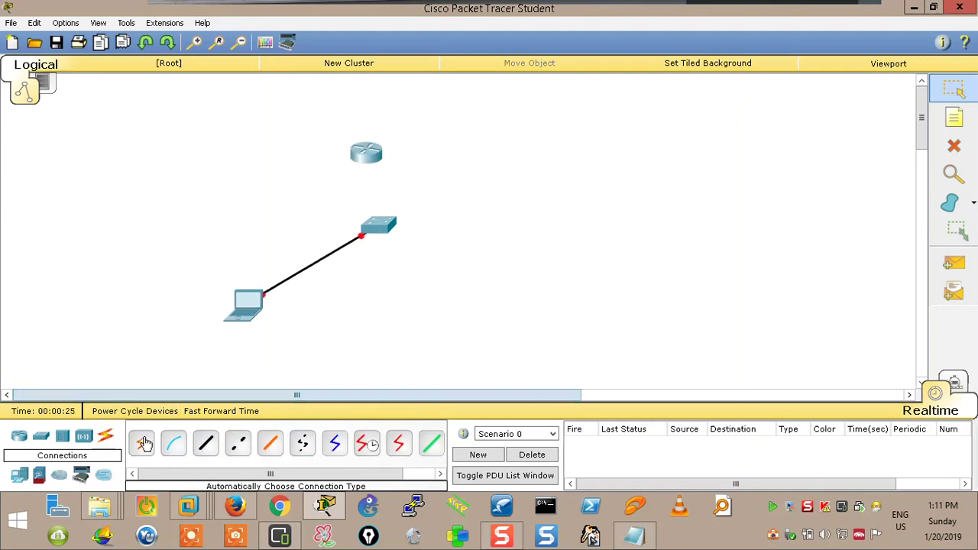
{"action": "left_click", "coordinate": [379, 225]}
{"action": "left_click", "coordinate": [366, 153]}
Nudge the router up and open Router0's CLI, moving its window right
{"action": "left_click_drag", "start_coordinate": [366, 153], "coordinate": [384, 131]}
{"action": "left_click", "coordinate": [383, 131]}
{"action": "left_click", "coordinate": [378, 114]}
{"action": "left_click_drag", "start_coordinate": [575, 95], "coordinate": [881, 81]}
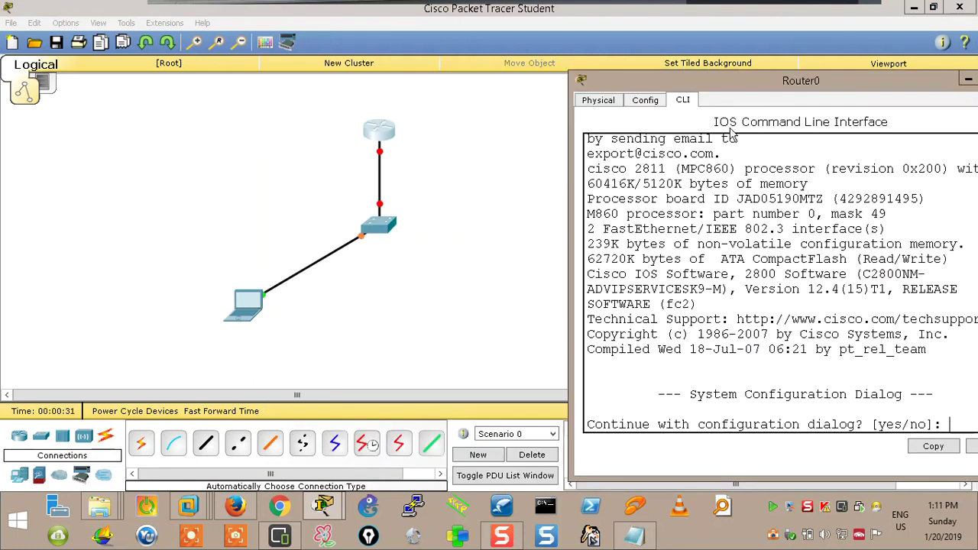
Dismiss the router setup prompt, close Router0, and place a second laptop right of the router
{"action": "key", "text": "Return"}
{"action": "key", "text": "Return"}
{"action": "key", "text": "Return"}
{"action": "key", "text": "Return"}
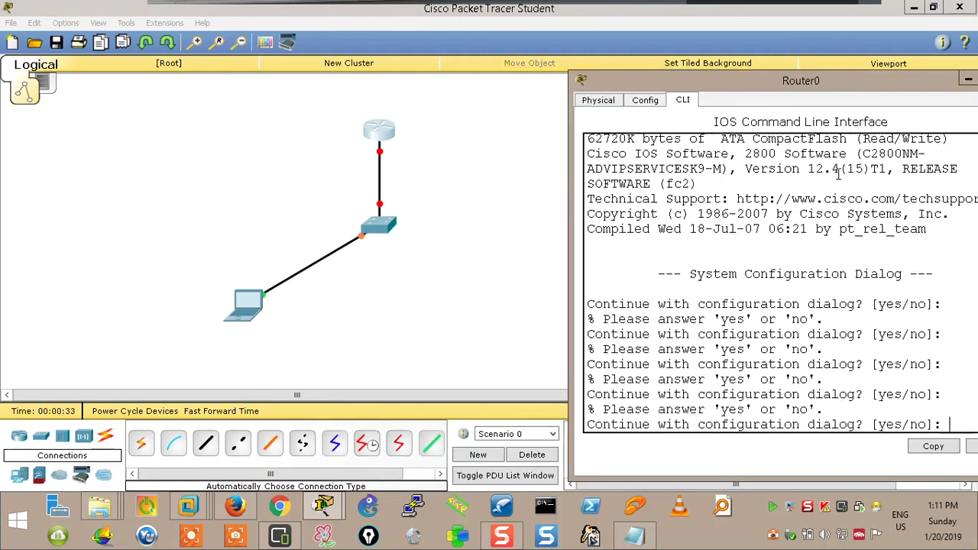
{"action": "left_click_drag", "start_coordinate": [897, 80], "coordinate": [821, 59]}
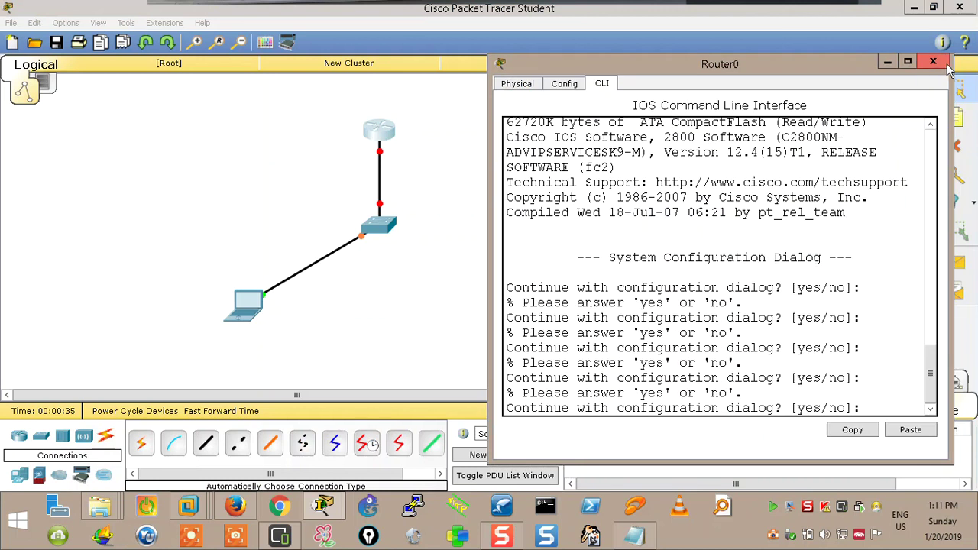
{"action": "left_click", "coordinate": [955, 61]}
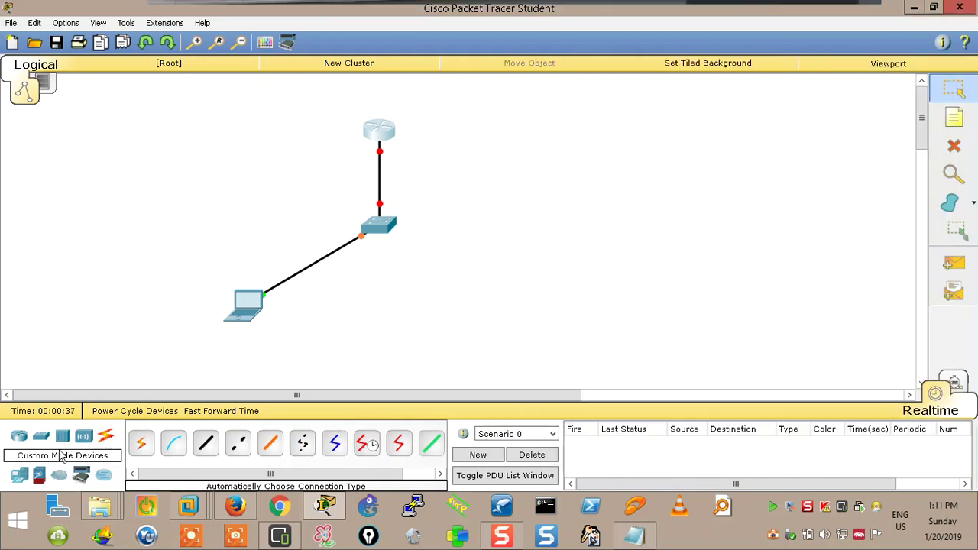
{"action": "left_click", "coordinate": [41, 435]}
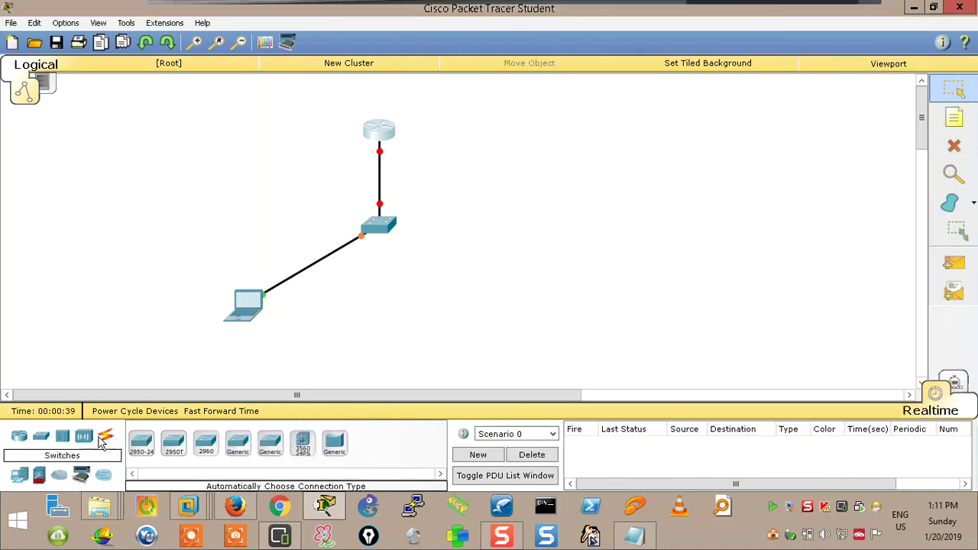
{"action": "left_click", "coordinate": [19, 478]}
{"action": "left_click", "coordinate": [174, 443]}
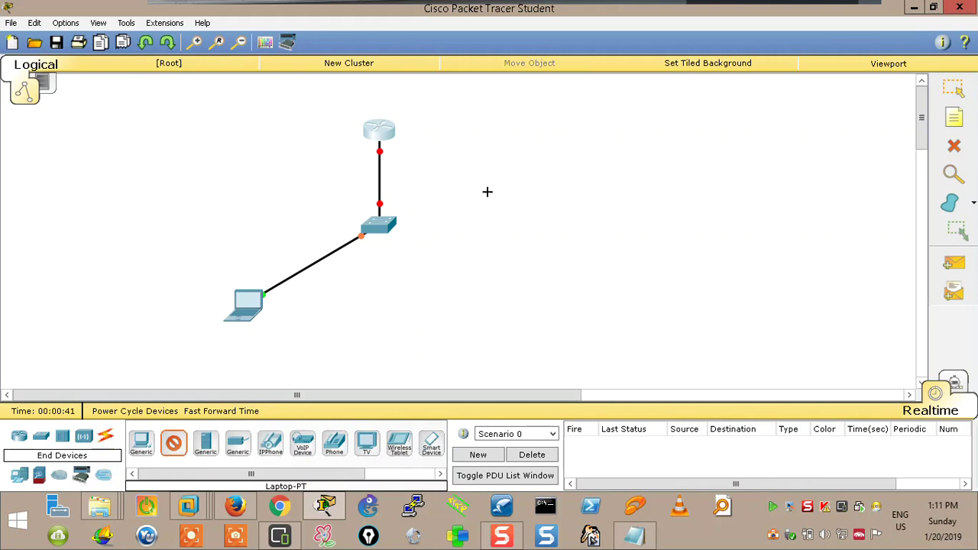
{"action": "left_click", "coordinate": [527, 134]}
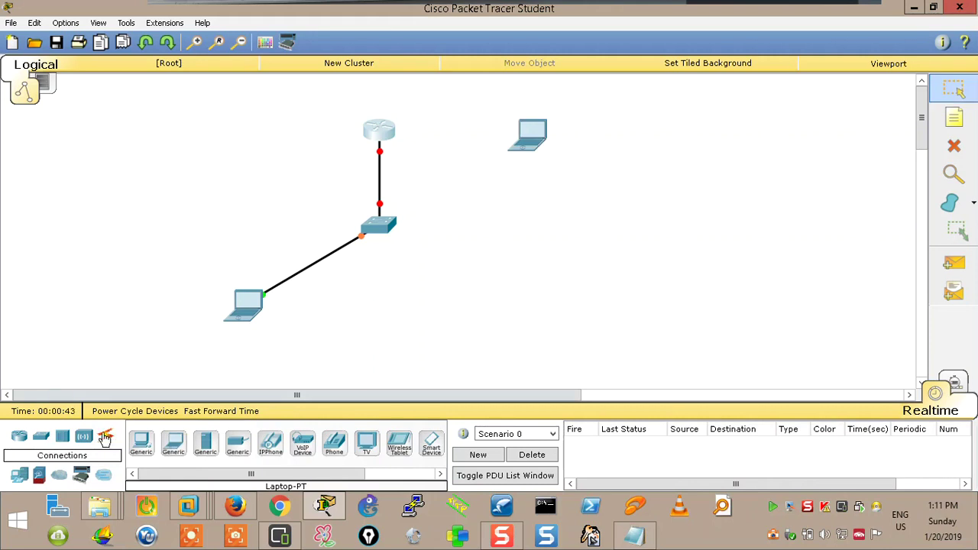
Connect a Console cable from Laptop1's RS 232 to the router's Console port, then open Laptop1's Desktop
{"action": "left_click", "coordinate": [105, 435]}
{"action": "left_click", "coordinate": [173, 445]}
{"action": "left_click", "coordinate": [528, 130]}
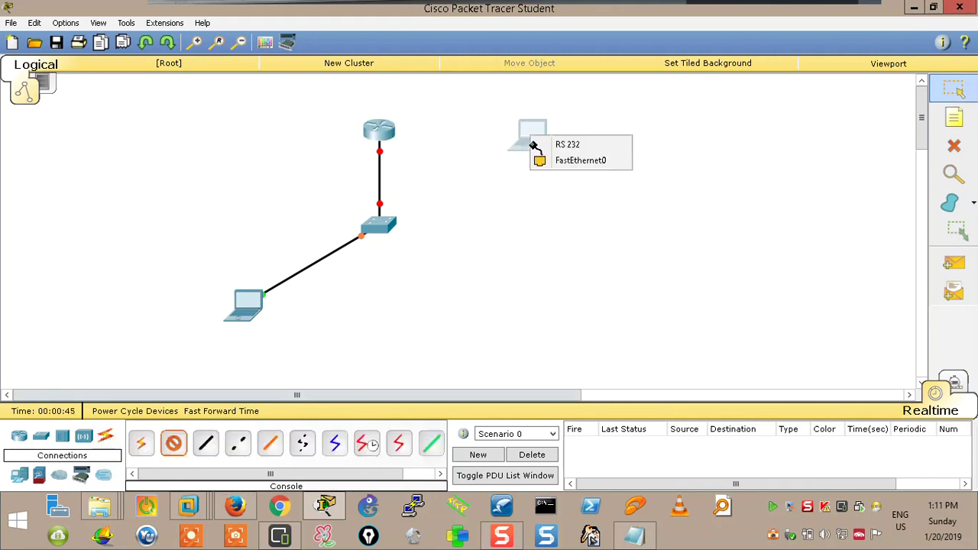
{"action": "left_click", "coordinate": [563, 144]}
{"action": "left_click", "coordinate": [379, 132]}
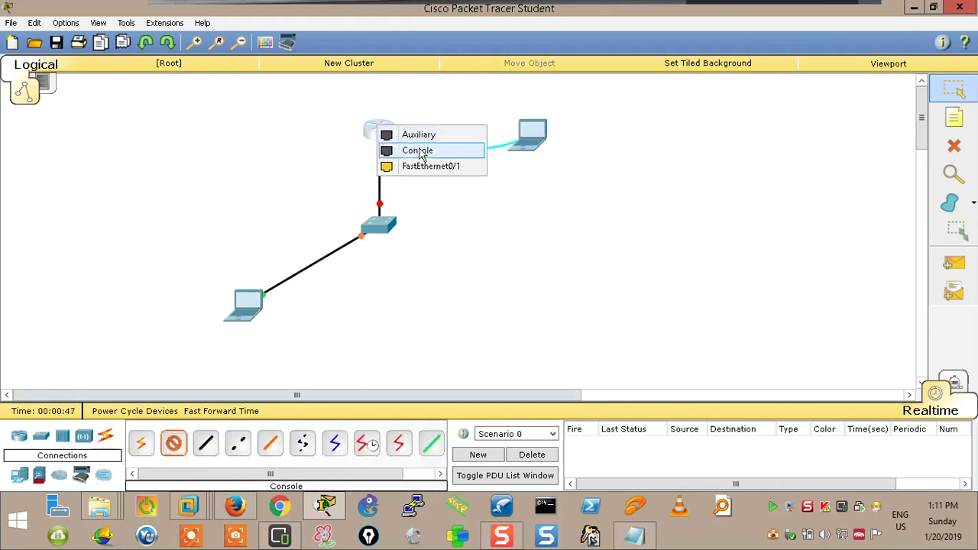
{"action": "left_click", "coordinate": [393, 149]}
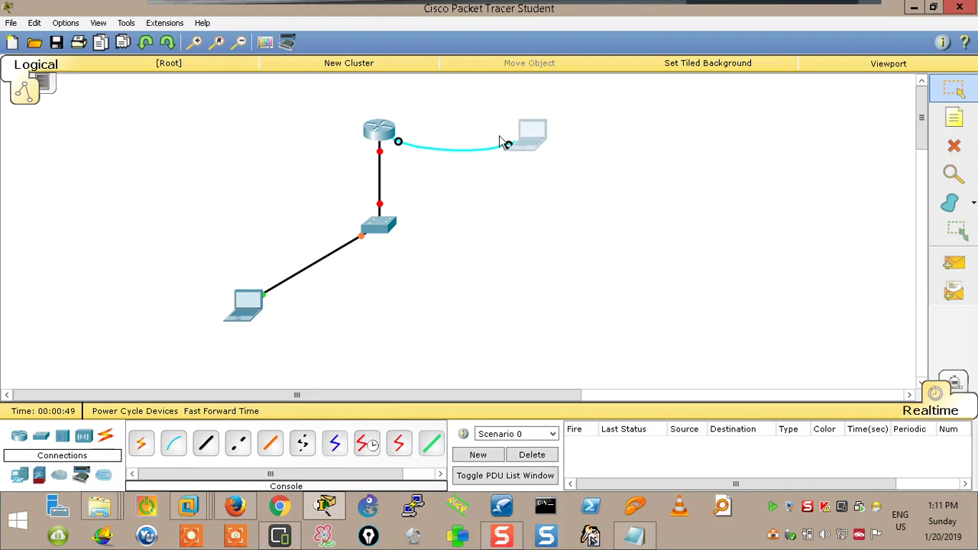
{"action": "left_click", "coordinate": [522, 139]}
{"action": "left_click", "coordinate": [386, 114]}
Open Laptop1's Terminal with default settings, decline setup, and enter global configuration mode
{"action": "left_click", "coordinate": [480, 173]}
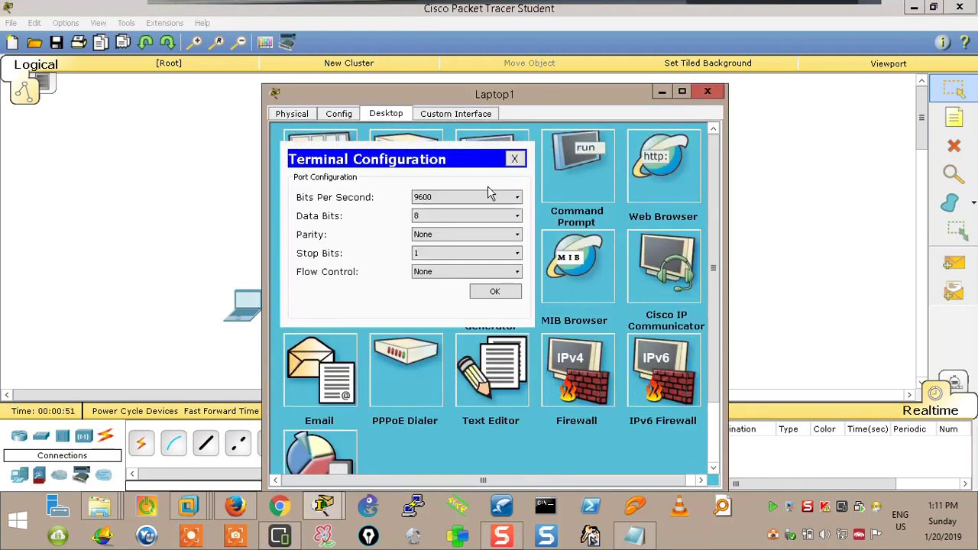
{"action": "left_click", "coordinate": [500, 291]}
{"action": "left_click_drag", "start_coordinate": [504, 94], "coordinate": [740, 56]}
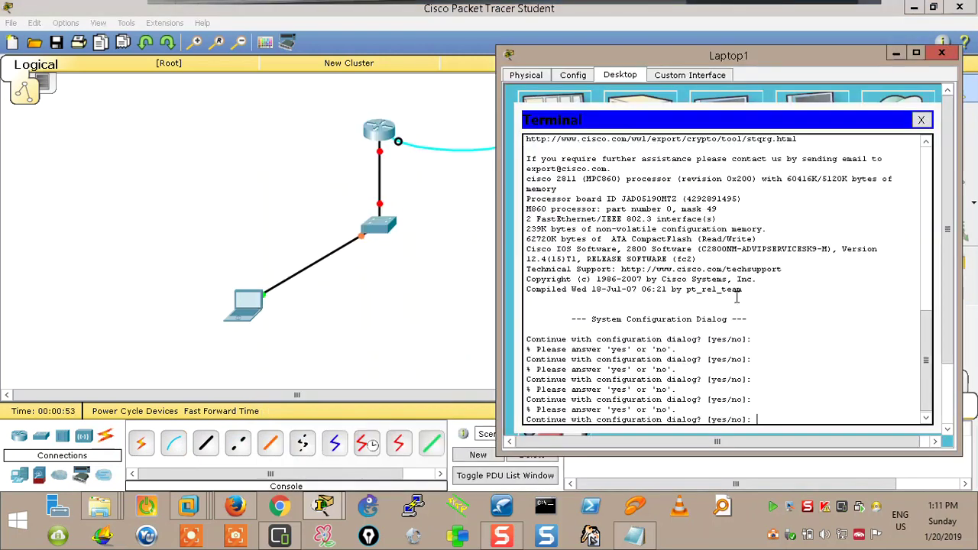
{"action": "type", "text": "no"}
{"action": "key", "text": "Return"}
{"action": "key", "text": "Return"}
{"action": "key", "text": "Return"}
{"action": "key", "text": "Return"}
{"action": "key", "text": "Return"}
{"action": "key", "text": "Return"}
{"action": "key", "text": "Return"}
{"action": "key", "text": "Return"}
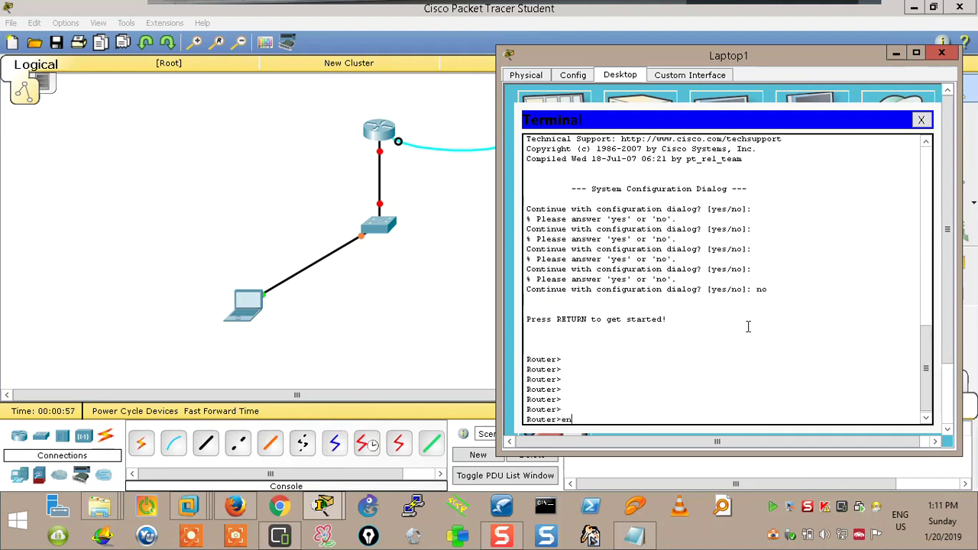
{"action": "type", "text": "en"}
{"action": "key", "text": "Return"}
{"action": "type", "text": "conf t"}
{"action": "key", "text": "Return"}
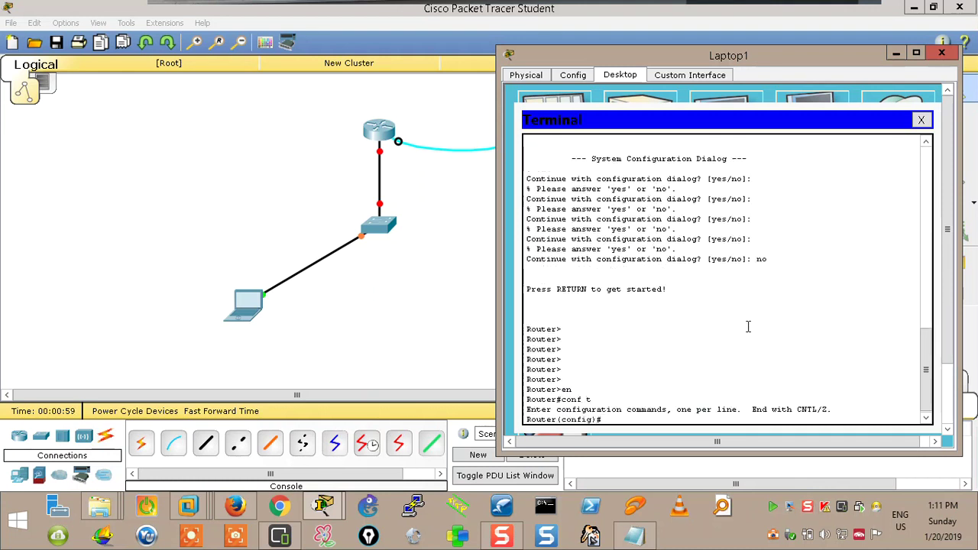
Enter interface FastEthernet0/0 and bring it up with no shutdown
{"action": "type", "text": "int f0/0"}
{"action": "key", "text": "Return"}
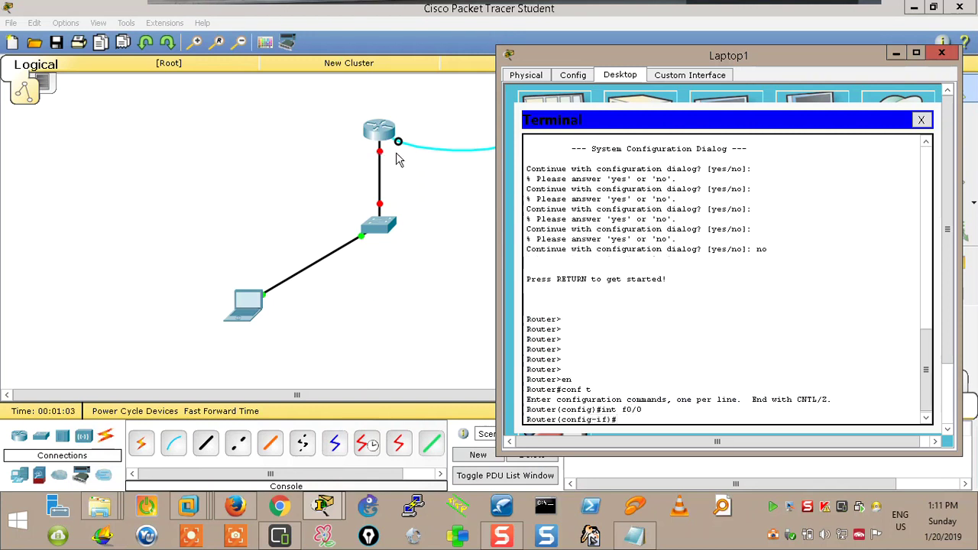
{"action": "type", "text": "no sh"}
{"action": "key", "text": "Return"}
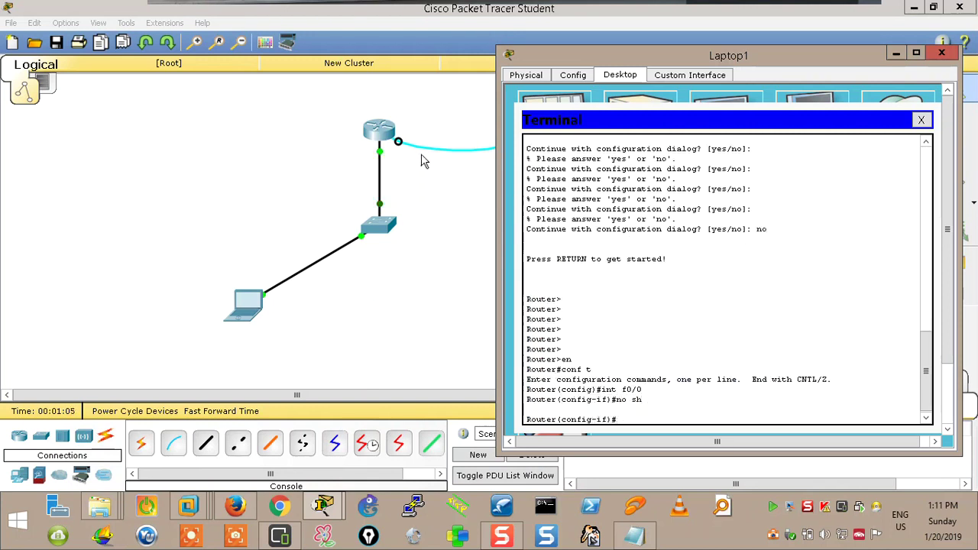
{"action": "key", "text": "Return"}
{"action": "key", "text": "Return"}
{"action": "key", "text": "Return"}
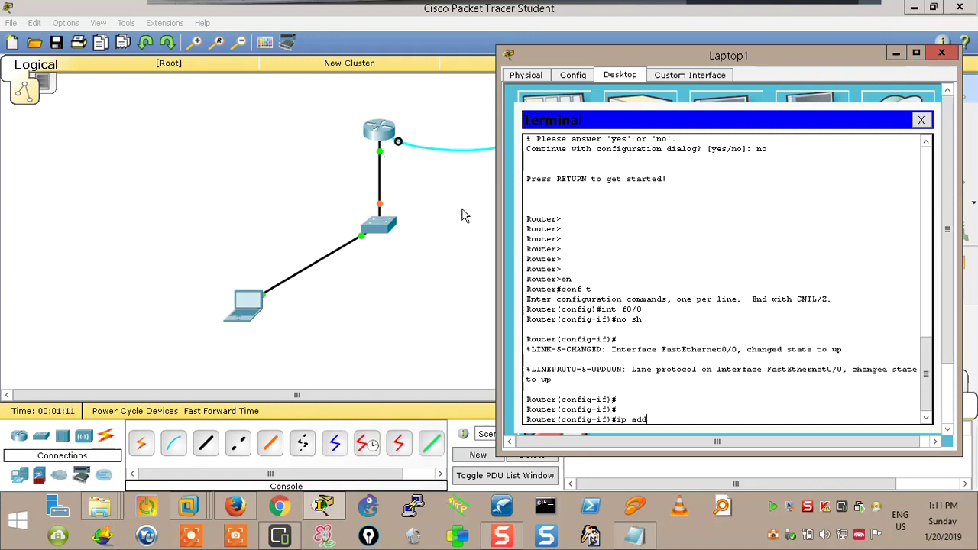
Assign FastEthernet0/0 address 10.0.0.1 with mask 255.0.0.0 and put away Laptop1's window
{"action": "type", "text": "ip add"}
{"action": "key", "text": "Tab"}
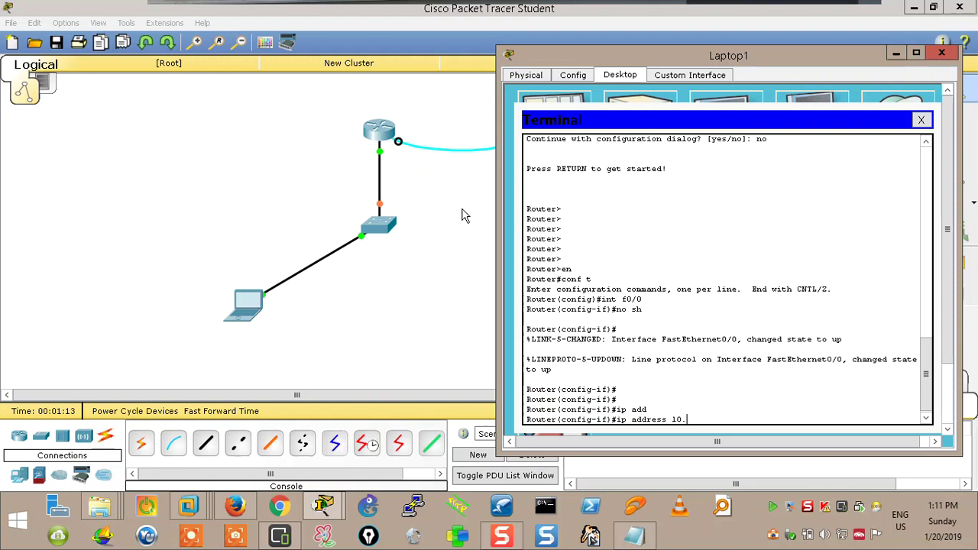
{"action": "key", "text": "Up"}
{"action": "key", "text": "Up"}
{"action": "key", "text": "BackSpace"}
{"action": "key", "text": "BackSpace"}
{"action": "key", "text": "BackSpace"}
{"action": "key", "text": "BackSpace"}
{"action": "key", "text": "BackSpace"}
{"action": "key", "text": "BackSpace"}
{"action": "type", "text": "add"}
{"action": "key", "text": "Tab"}
{"action": "type", "text": "1"}
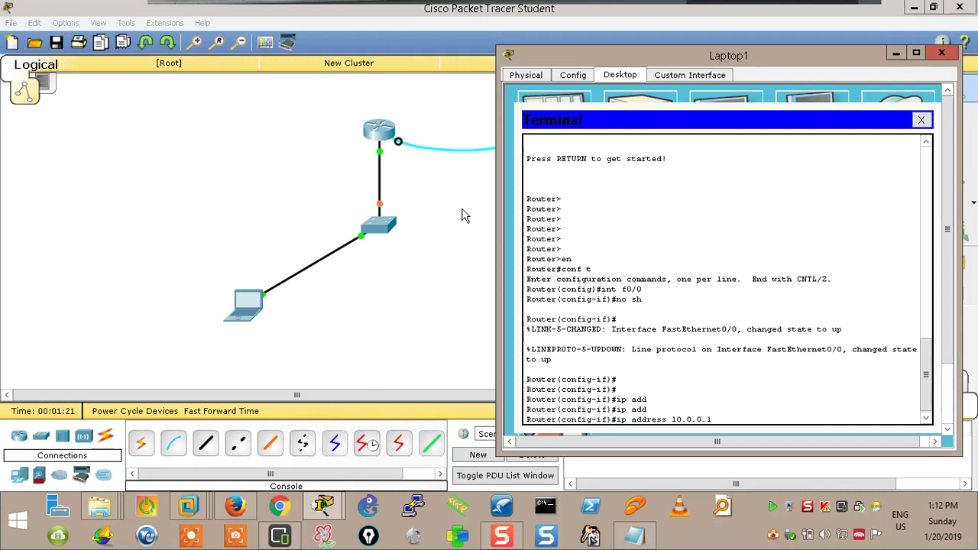
{"action": "key", "text": "Return"}
{"action": "key", "text": "Up"}
{"action": "type", "text": "255."}
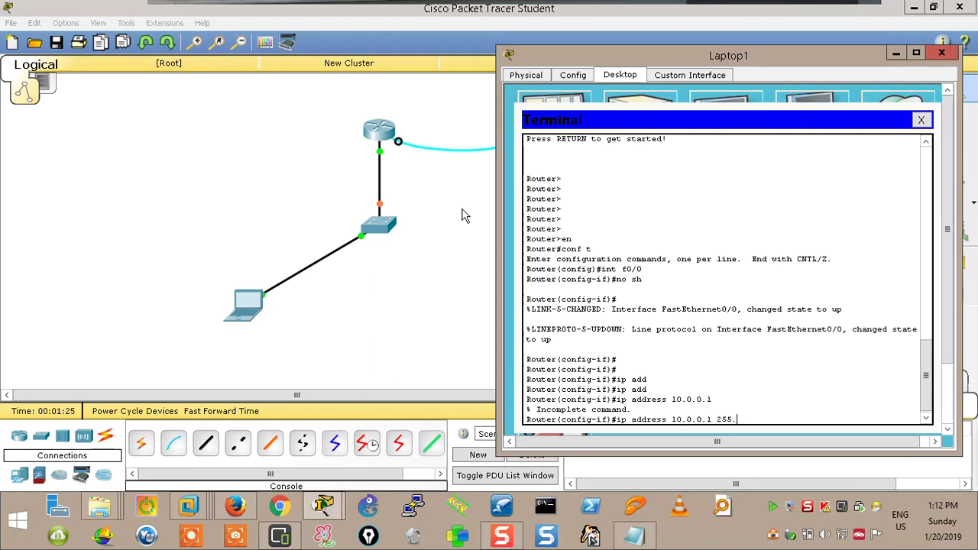
{"action": "key", "text": "Return"}
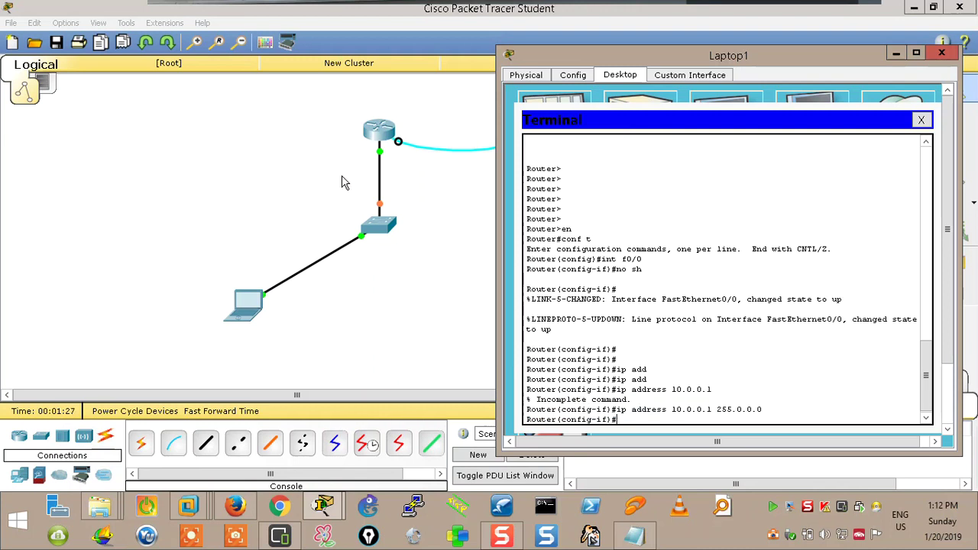
{"action": "left_click", "coordinate": [897, 53]}
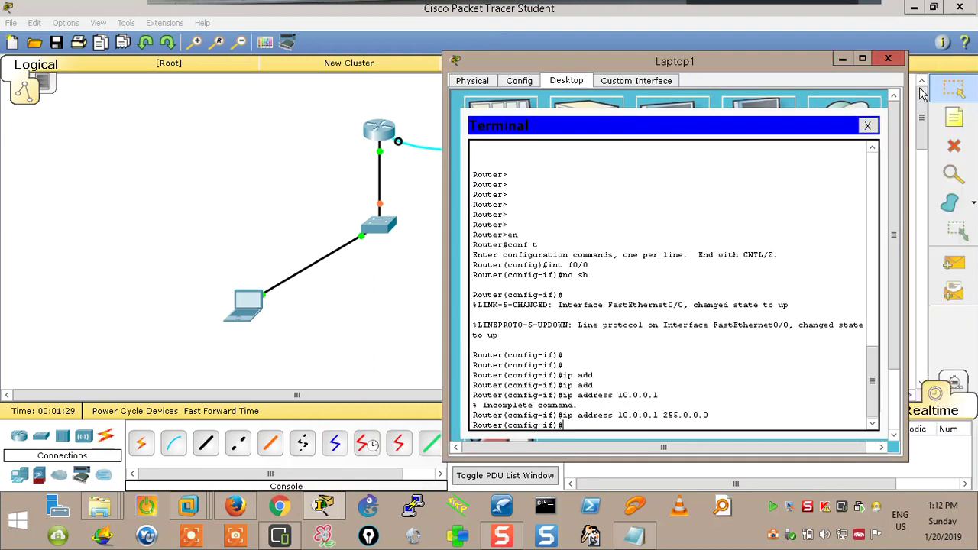
Add a '10.0.0.1' note beneath the router
{"action": "left_click", "coordinate": [358, 153]}
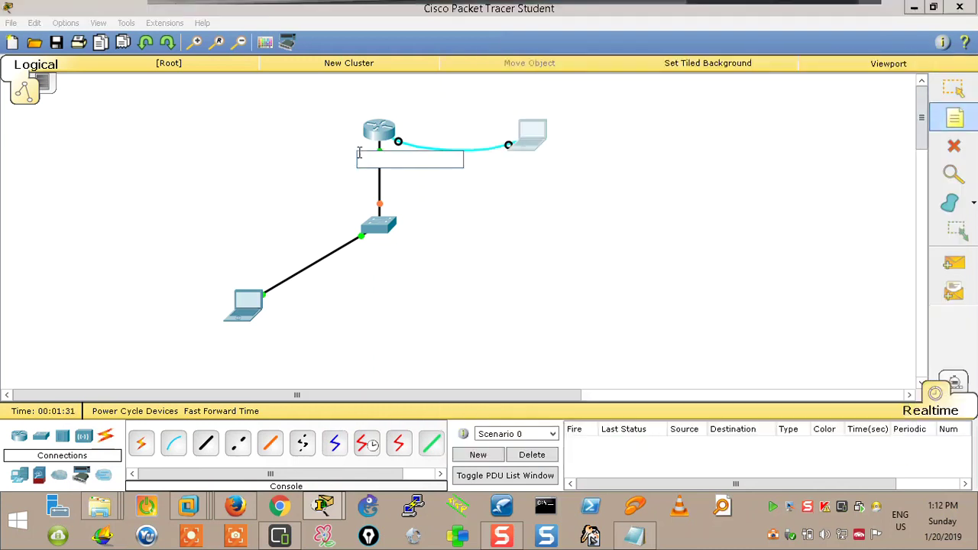
{"action": "type", "text": "10.0.0"}
{"action": "left_click", "coordinate": [519, 253]}
{"action": "key", "text": "Escape"}
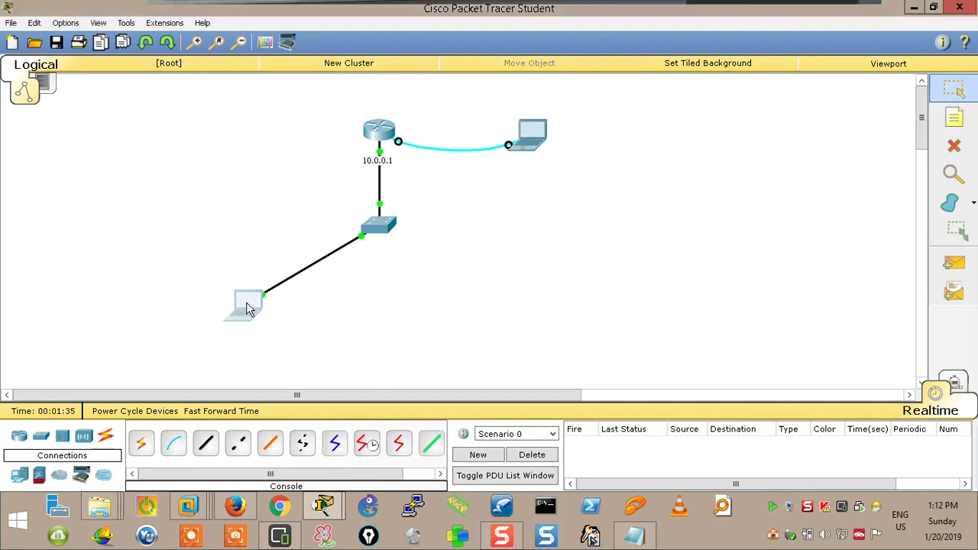
Give Laptop0 static IP 10.0.0.2 with the default 255.0.0.0 mask
{"action": "left_click", "coordinate": [246, 308]}
{"action": "left_click", "coordinate": [386, 113]}
{"action": "left_click", "coordinate": [321, 157]}
{"action": "left_click", "coordinate": [419, 196]}
{"action": "type", "text": "10.0.0.2"}
{"action": "key", "text": "Tab"}
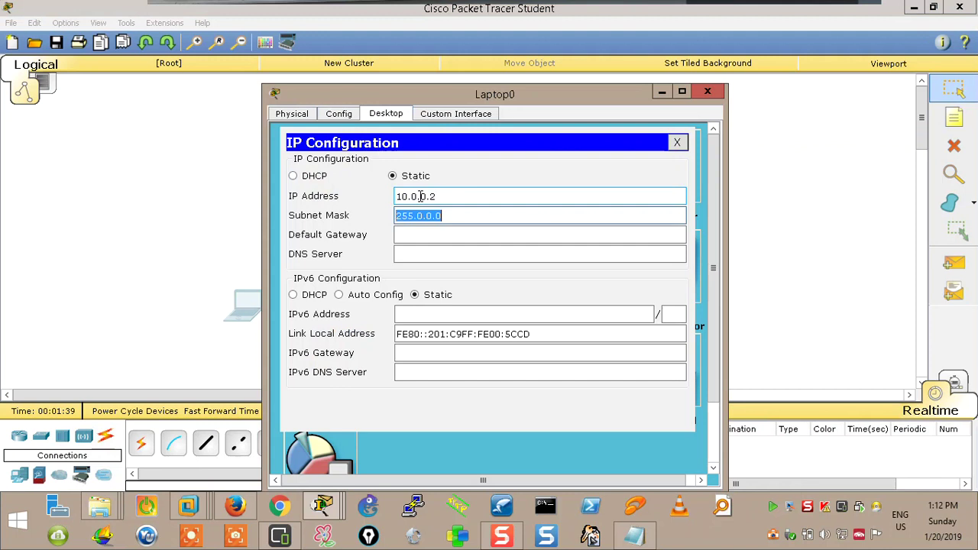
{"action": "left_click", "coordinate": [677, 142]}
{"action": "left_click", "coordinate": [708, 92]}
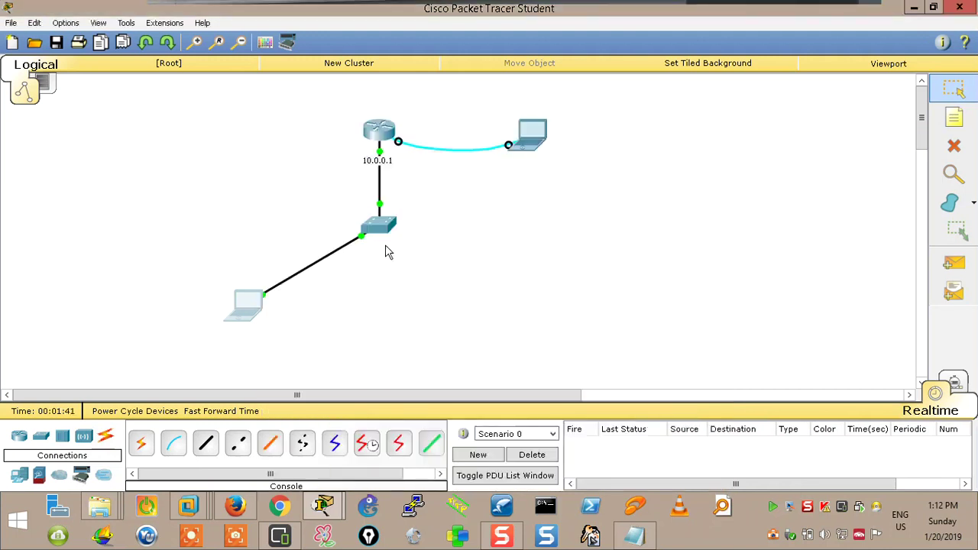
Run 'ping 10.0.0.1' from Laptop0's Command Prompt, getting 4 of 4 replies
{"action": "left_click", "coordinate": [246, 305]}
{"action": "left_click", "coordinate": [510, 197]}
{"action": "type", "text": "ping"}
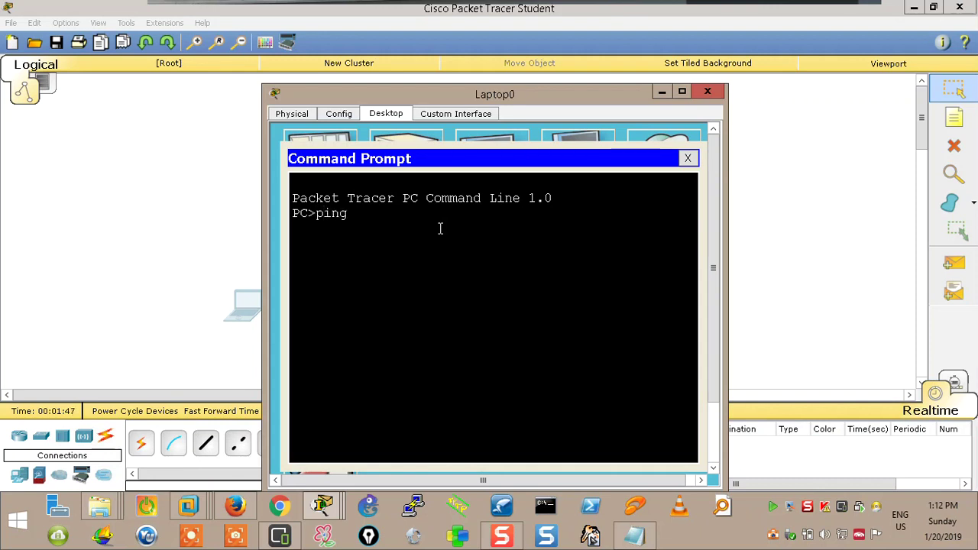
{"action": "type", "text": " 10.0.0.1"}
{"action": "key", "text": "Return"}
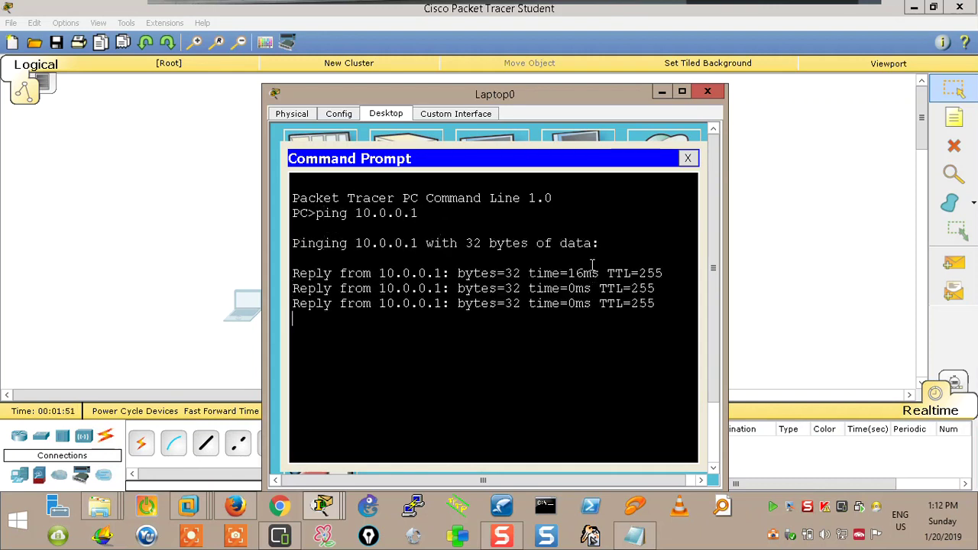
{"action": "left_click_drag", "start_coordinate": [582, 96], "coordinate": [560, 160]}
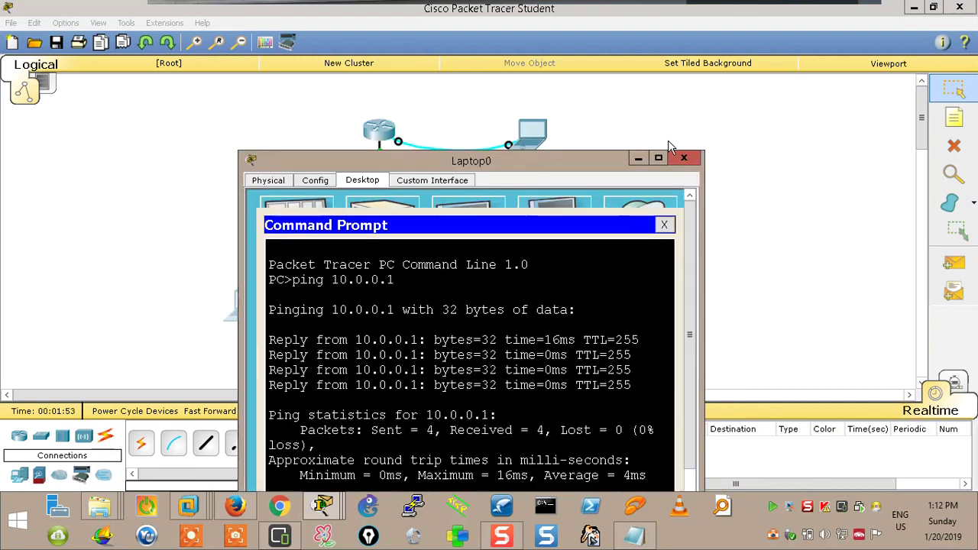
{"action": "left_click", "coordinate": [686, 155]}
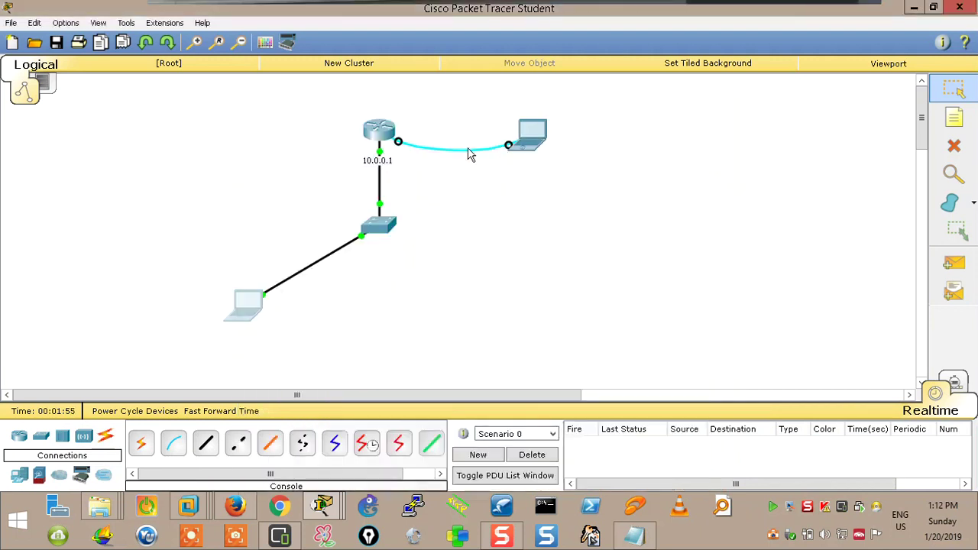
Bring up Router0's CLI and return to a fresh privileged EXEC prompt
{"action": "left_click", "coordinate": [377, 136]}
{"action": "left_click_drag", "start_coordinate": [552, 96], "coordinate": [731, 55]}
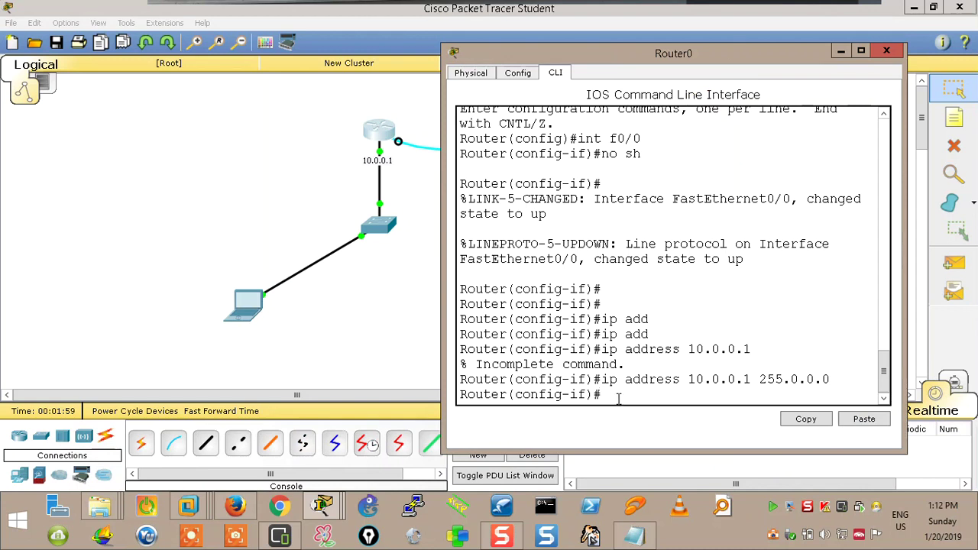
{"action": "type", "text": "line"}
{"action": "key", "text": "ctrl+z"}
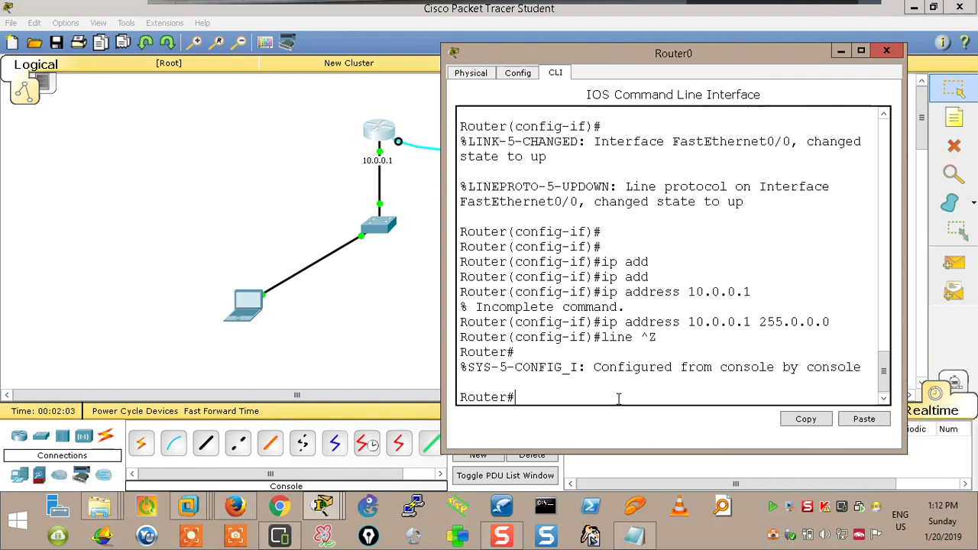
{"action": "key", "text": "Return"}
{"action": "key", "text": "Return"}
In global config, set line vty 0 15 to use login local, then exit
{"action": "type", "text": "conf t"}
{"action": "key", "text": "Return"}
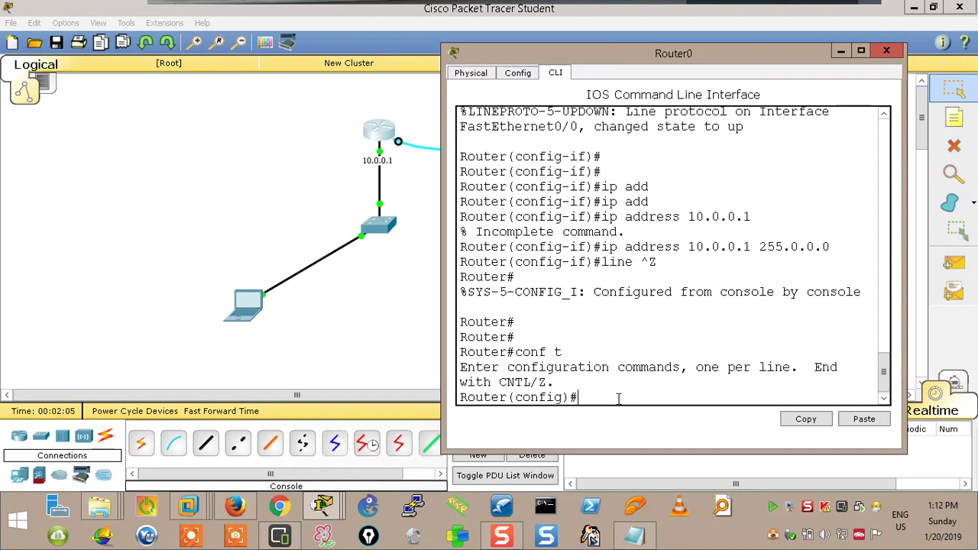
{"action": "type", "text": "lin"}
{"action": "key", "text": "BackSpace"}
{"action": "key", "text": "BackSpace"}
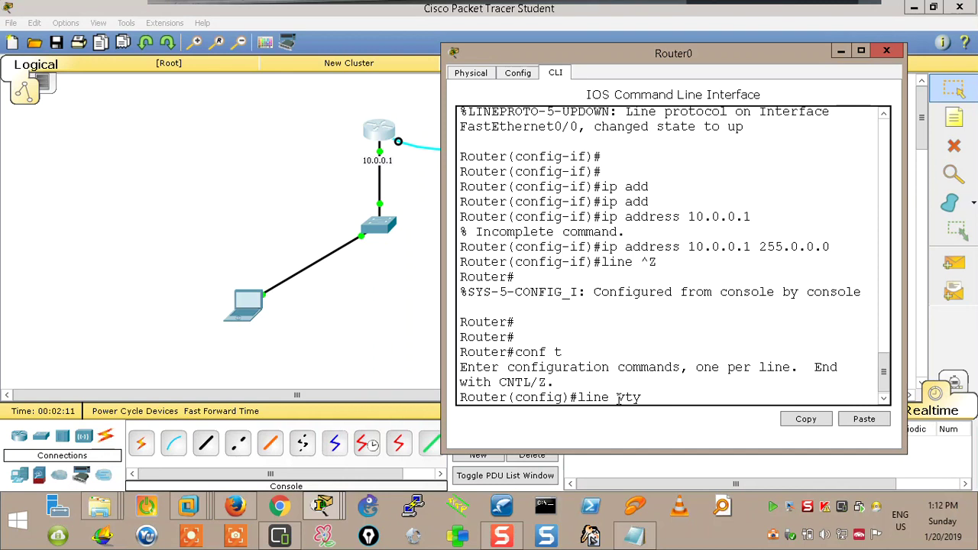
{"action": "type", "text": "0 15"}
{"action": "key", "text": "Return"}
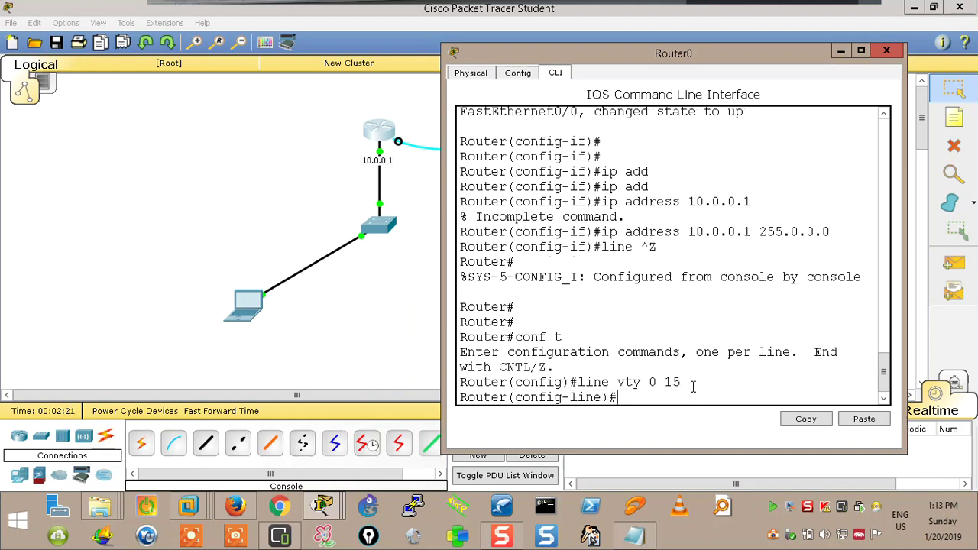
{"action": "type", "text": "lo"}
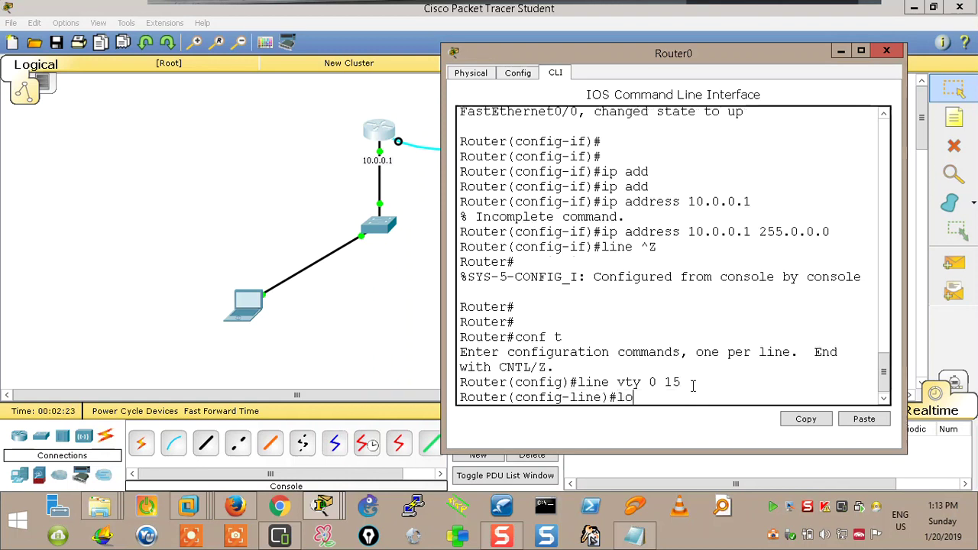
{"action": "type", "text": "gin l"}
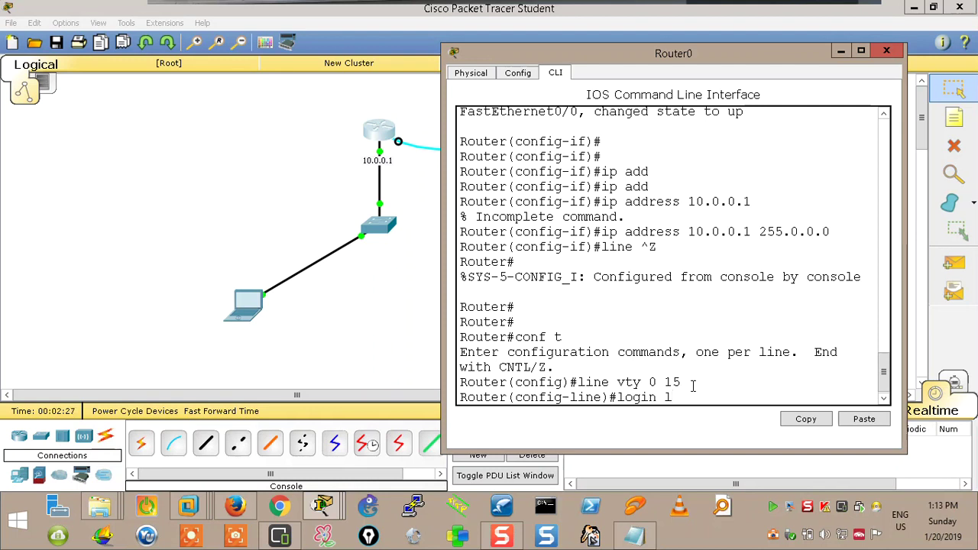
{"action": "type", "text": "ocal"}
{"action": "key", "text": "Return"}
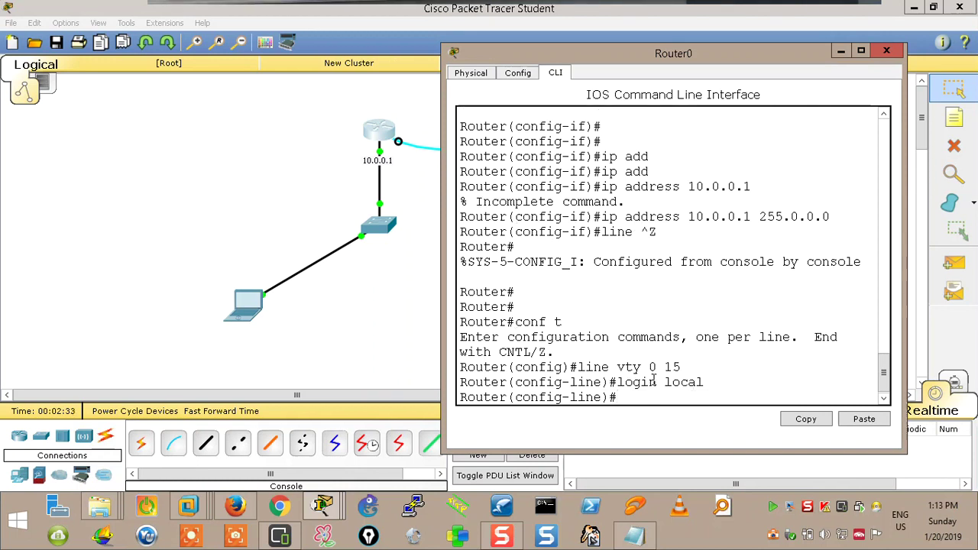
{"action": "left_click_drag", "start_coordinate": [664, 382], "coordinate": [712, 384]}
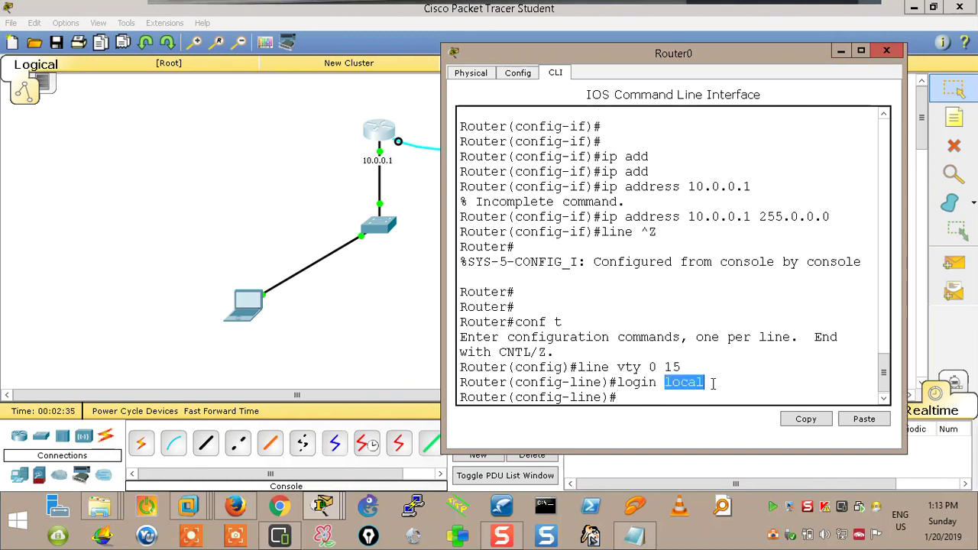
{"action": "left_click", "coordinate": [648, 397]}
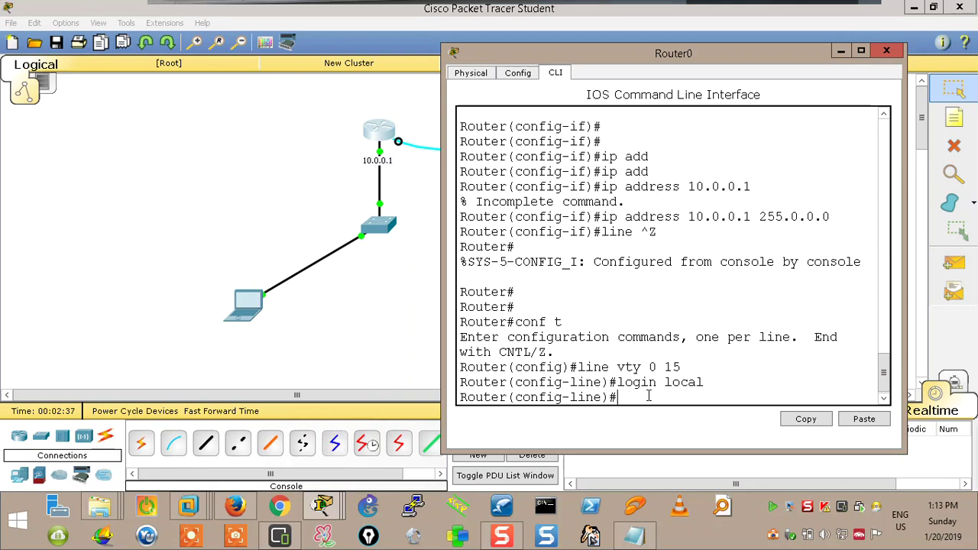
{"action": "type", "text": "exit"}
{"action": "key", "text": "Return"}
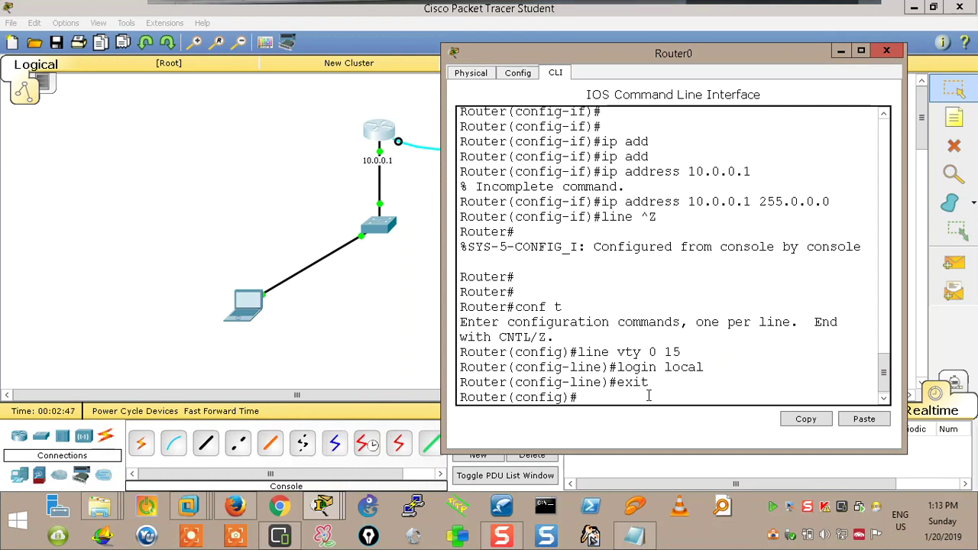
Create a local username with a password on the router
{"action": "type", "text": "er"}
{"action": "key", "text": "Tab"}
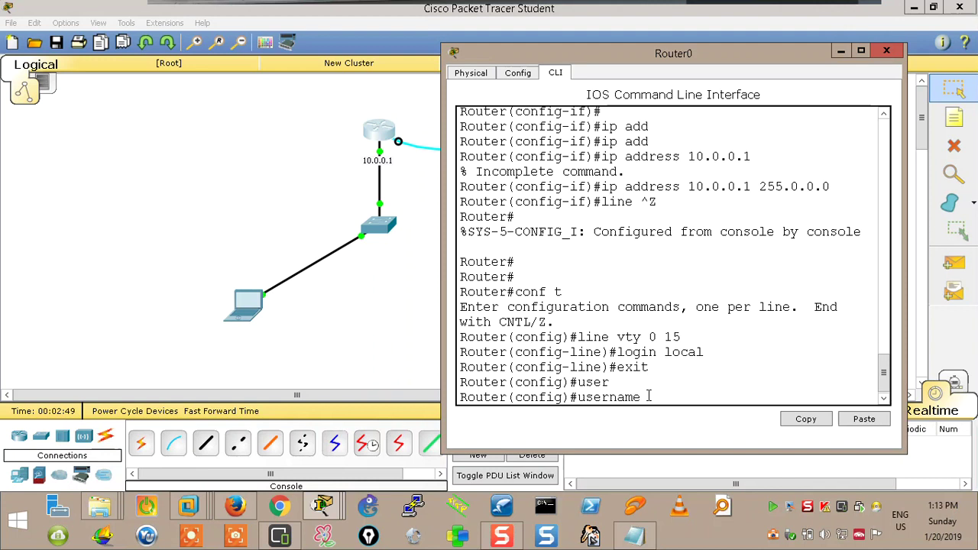
{"action": "type", "text": "mkamel"}
{"action": "key", "text": "Tab"}
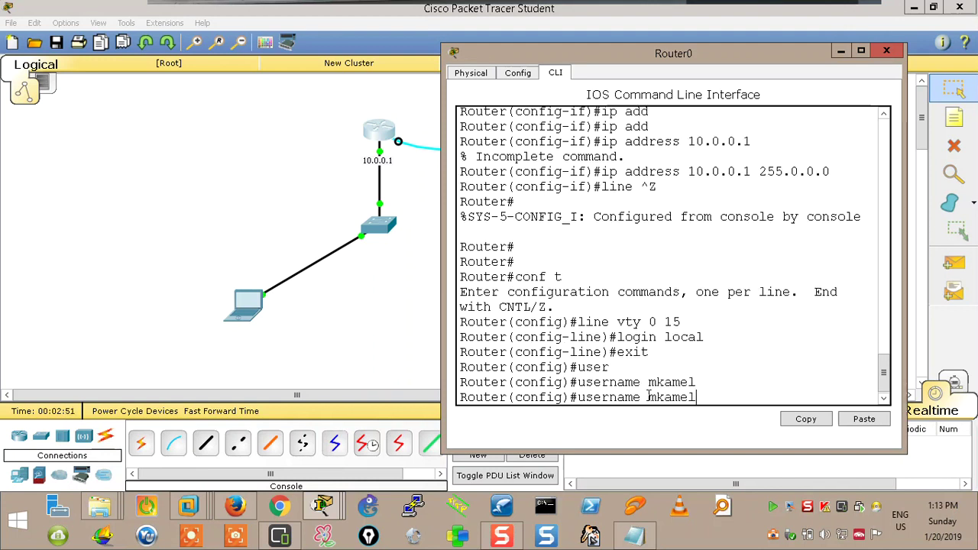
{"action": "type", "text": "pass"}
{"action": "key", "text": "Tab"}
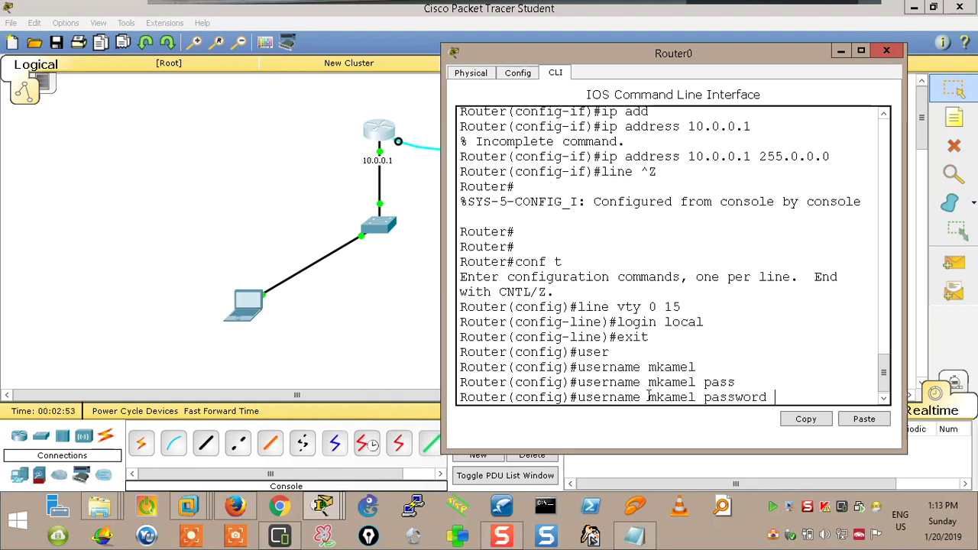
{"action": "type", "text": "cisco"}
{"action": "key", "text": "Return"}
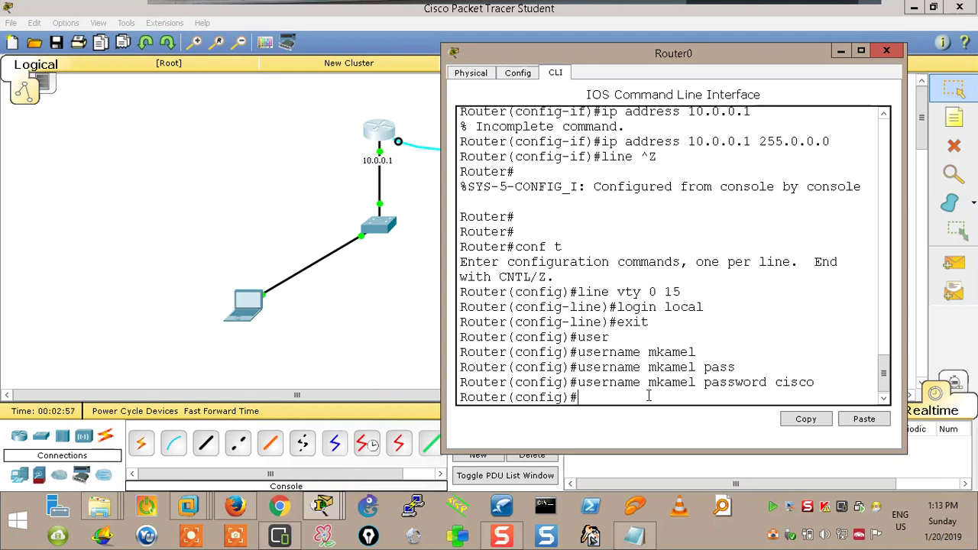
{"action": "left_click", "coordinate": [258, 305]}
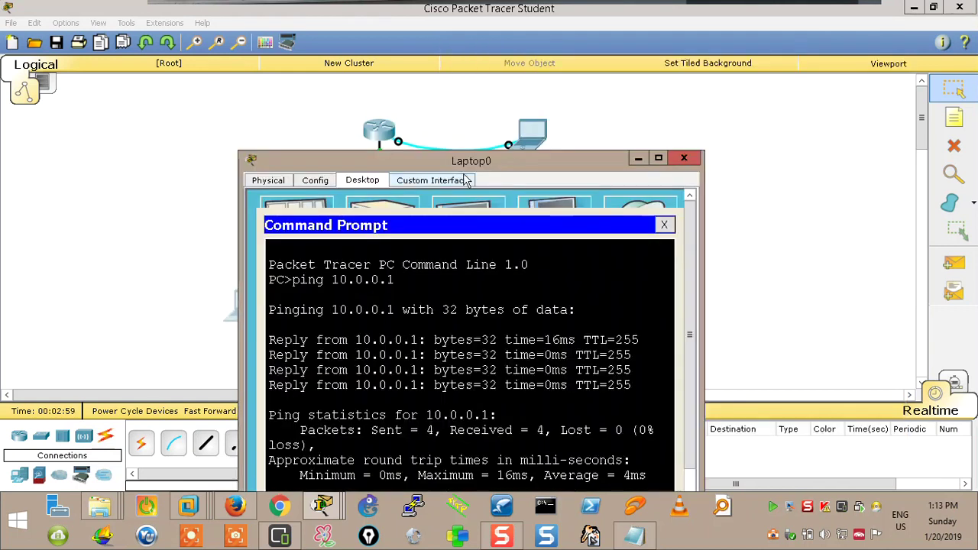
From Laptop0's prompt, telnet to 10.0.0.1 and log in with the local account
{"action": "left_click_drag", "start_coordinate": [495, 166], "coordinate": [881, 230]}
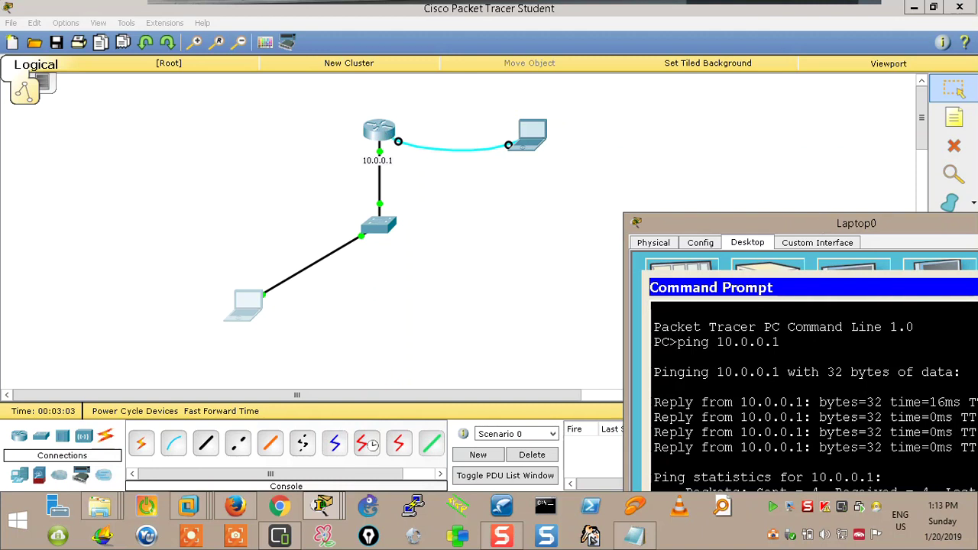
{"action": "left_click_drag", "start_coordinate": [817, 221], "coordinate": [751, 55]}
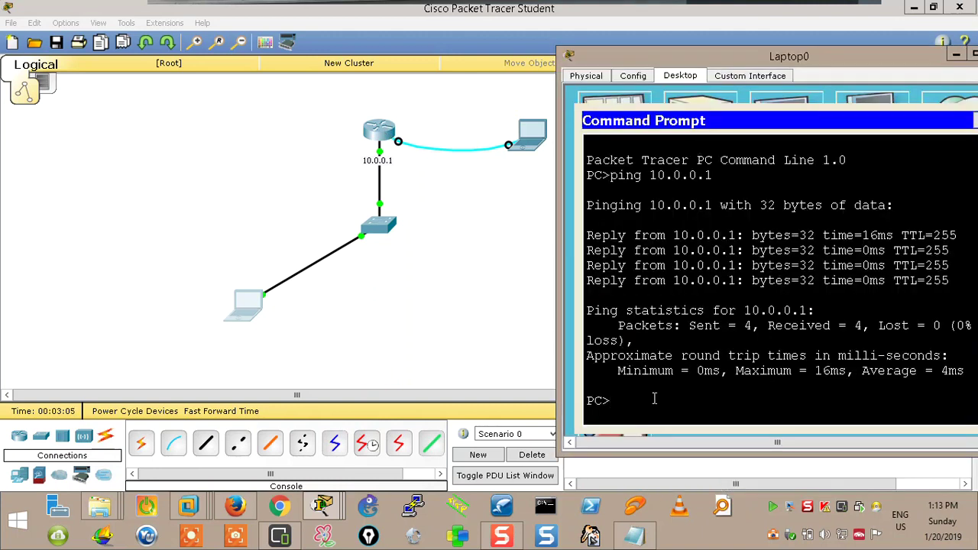
{"action": "type", "text": "telnet 10.0.0.1"}
{"action": "key", "text": "Return"}
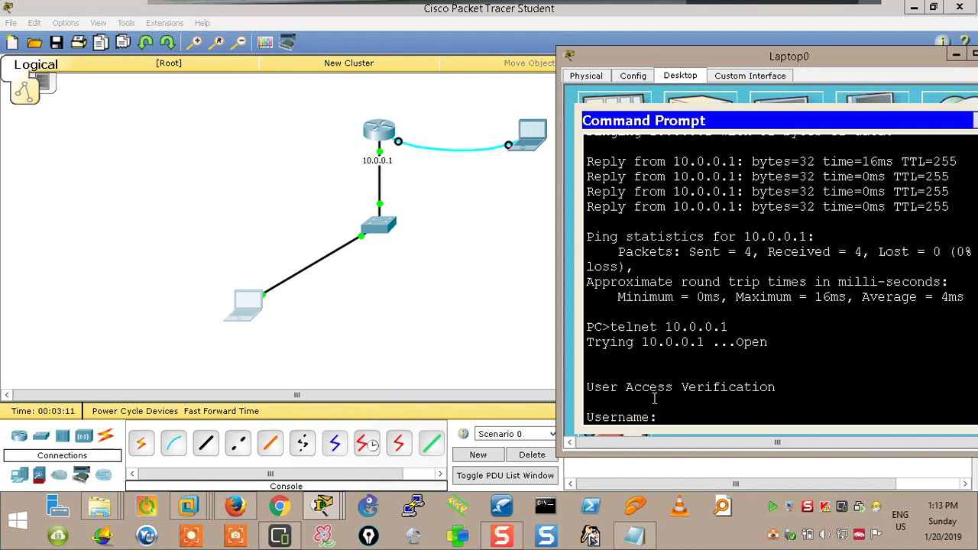
{"action": "type", "text": "mkamel"}
{"action": "key", "text": "Return"}
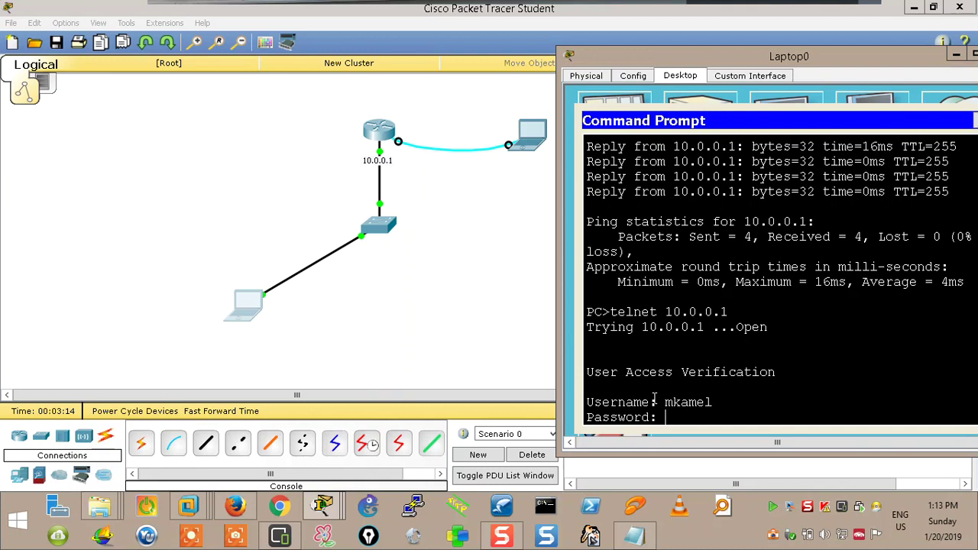
{"action": "key", "text": "Return"}
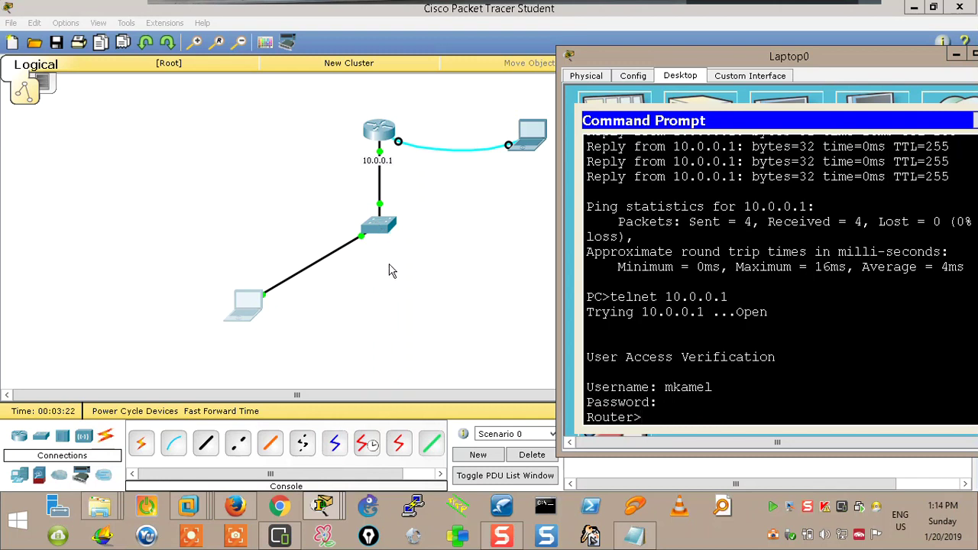
Clear stray characters at the router prompt and switch back to Router0's CLI
{"action": "type", "text": "wsegftregtfergtdrgter"}
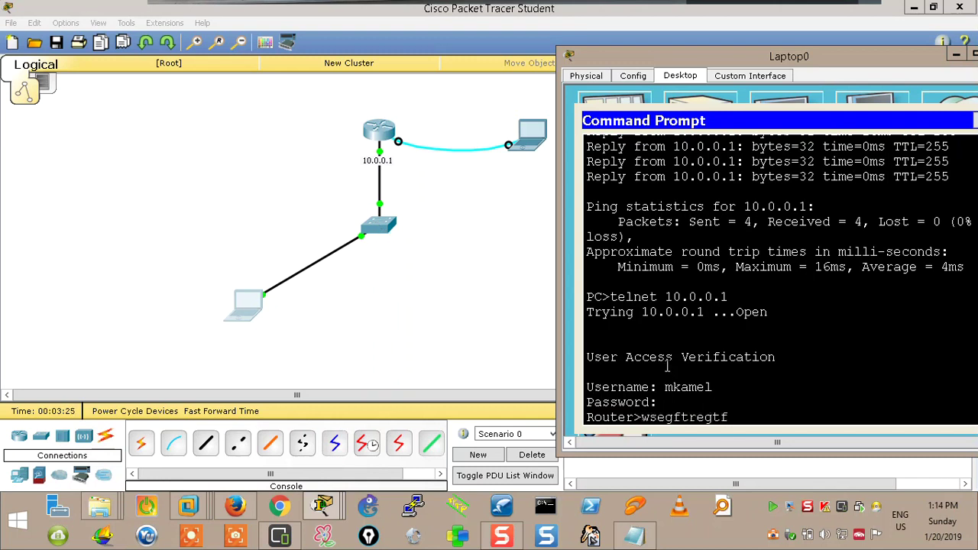
{"action": "key", "text": "BackSpace"}
{"action": "key", "text": "BackSpace"}
{"action": "key", "text": "BackSpace"}
{"action": "key", "text": "BackSpace"}
{"action": "key", "text": "BackSpace"}
{"action": "key", "text": "BackSpace"}
{"action": "key", "text": "BackSpace"}
{"action": "key", "text": "BackSpace"}
{"action": "key", "text": "BackSpace"}
{"action": "key", "text": "BackSpace"}
{"action": "key", "text": "BackSpace"}
{"action": "key", "text": "BackSpace"}
{"action": "key", "text": "BackSpace"}
{"action": "key", "text": "BackSpace"}
{"action": "key", "text": "BackSpace"}
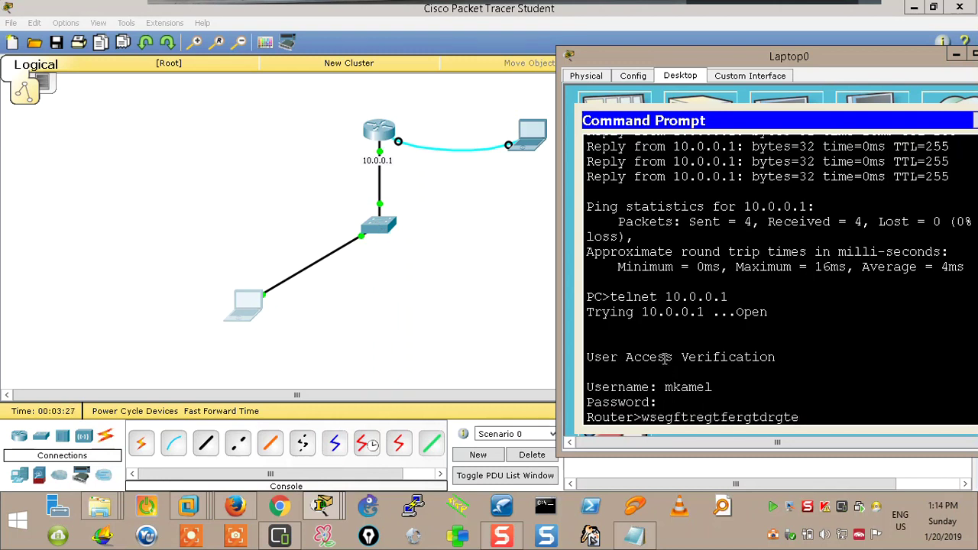
{"action": "key", "text": "BackSpace"}
{"action": "key", "text": "BackSpace"}
{"action": "key", "text": "BackSpace"}
{"action": "key", "text": "BackSpace"}
{"action": "key", "text": "BackSpace"}
{"action": "key", "text": "BackSpace"}
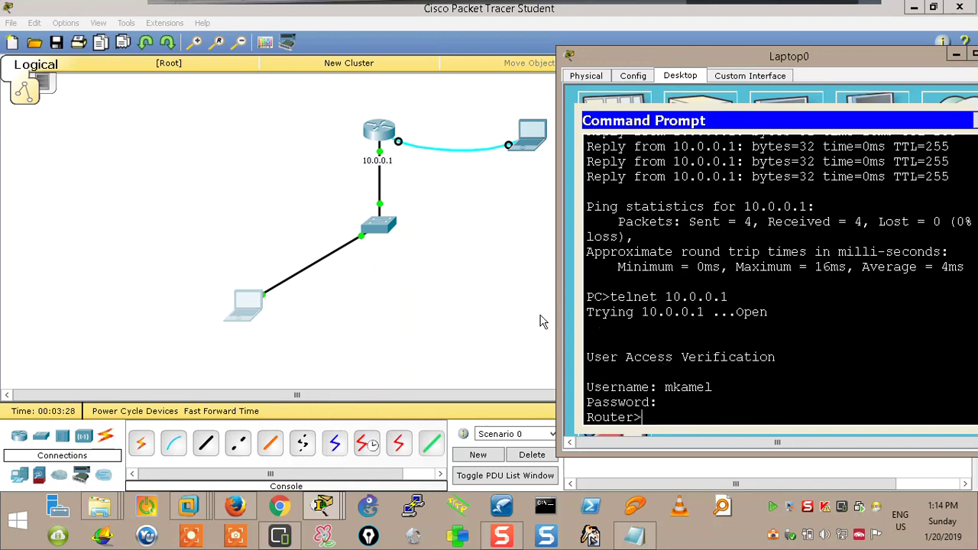
{"action": "left_click", "coordinate": [542, 321]}
{"action": "left_click", "coordinate": [384, 138]}
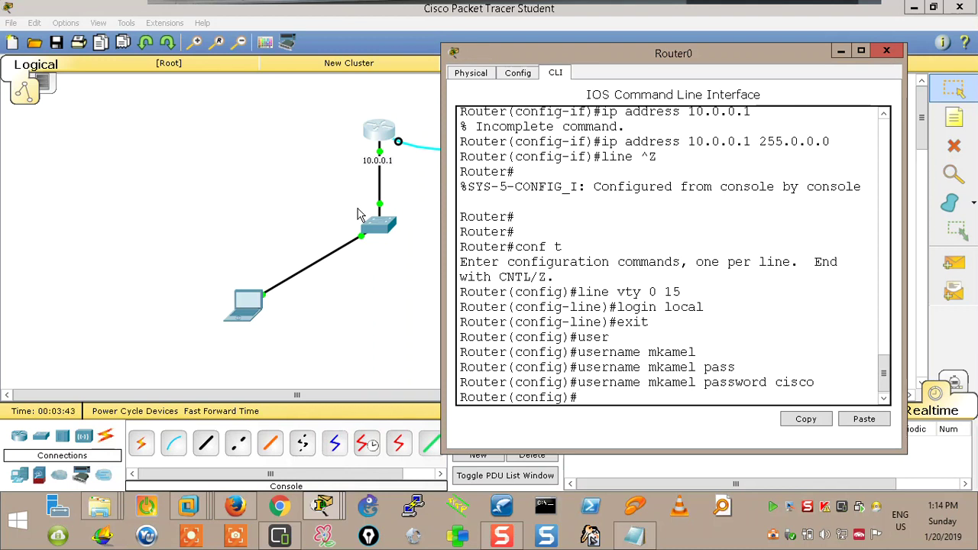
Browse My Courses (E:) to 1- IOS Basic Config and open '5- Telnet, SSH ,HTTP & HTTPS.txt'
{"action": "mouse_move", "coordinate": [101, 503]}
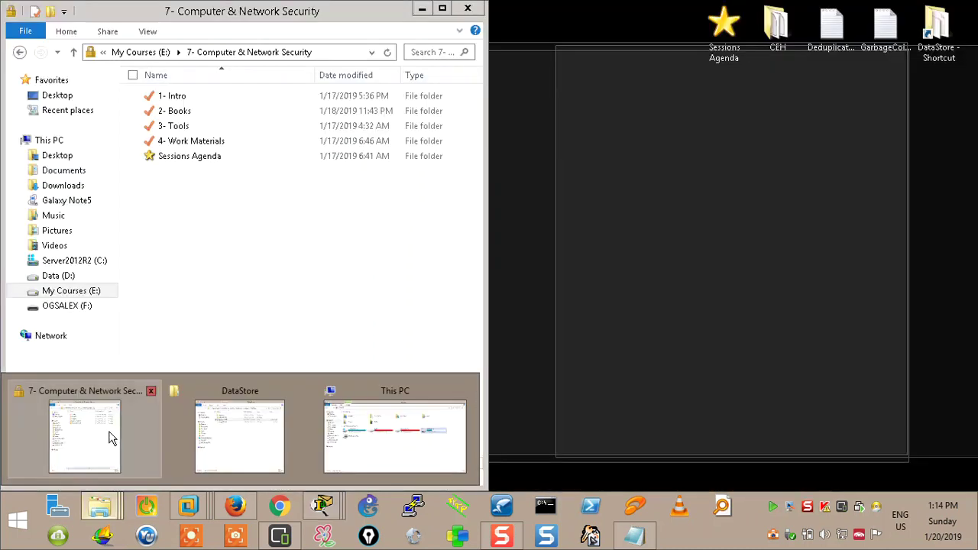
{"action": "left_click", "coordinate": [109, 436]}
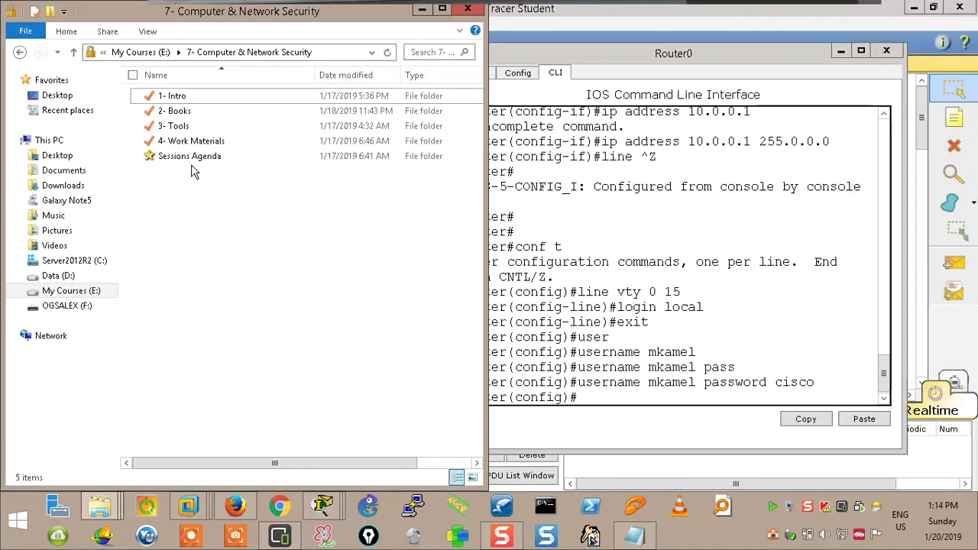
{"action": "left_click", "coordinate": [75, 52]}
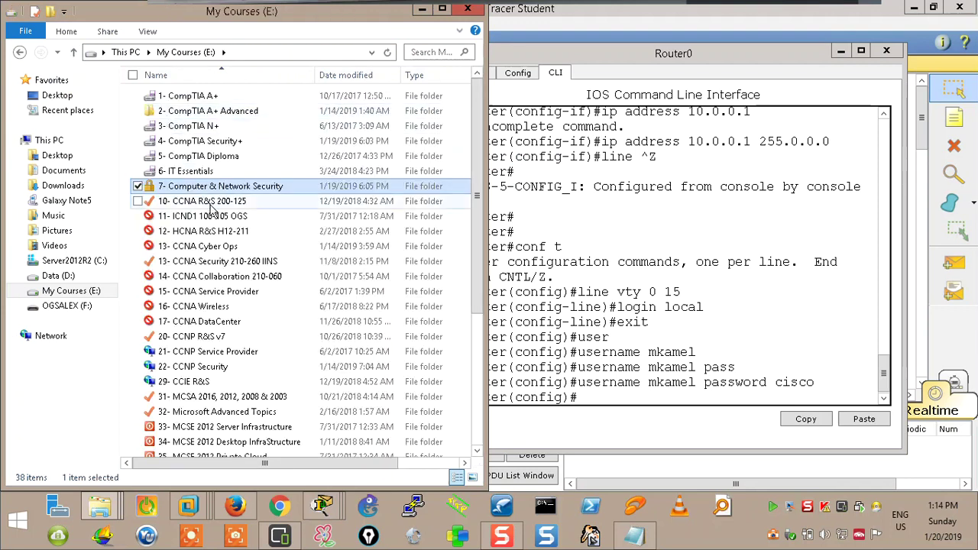
{"action": "left_click", "coordinate": [204, 204]}
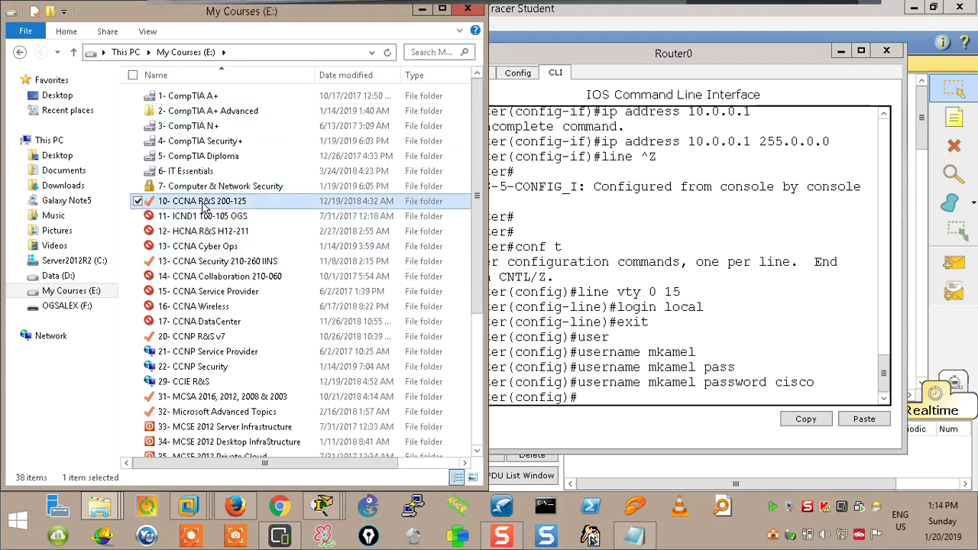
{"action": "double_click", "coordinate": [203, 203]}
{"action": "double_click", "coordinate": [193, 148]}
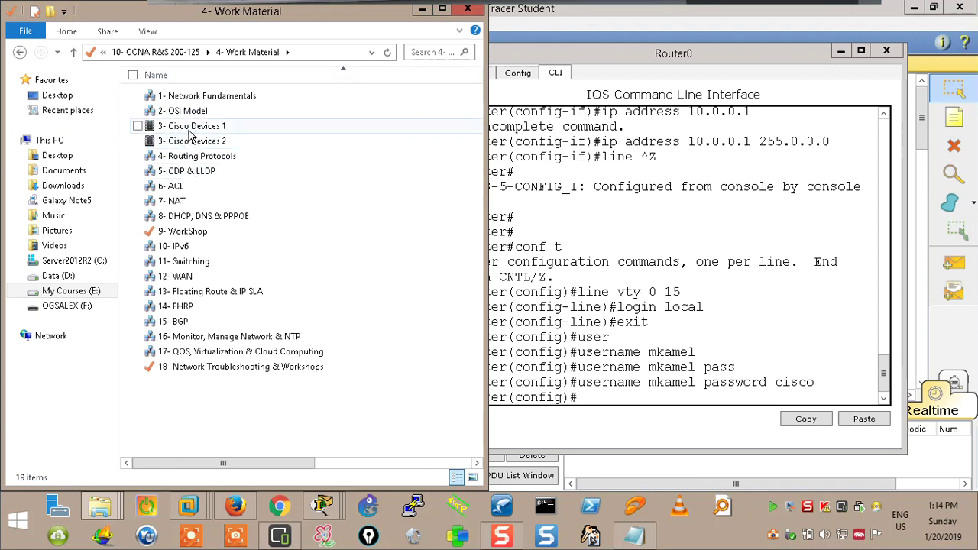
{"action": "double_click", "coordinate": [193, 126]}
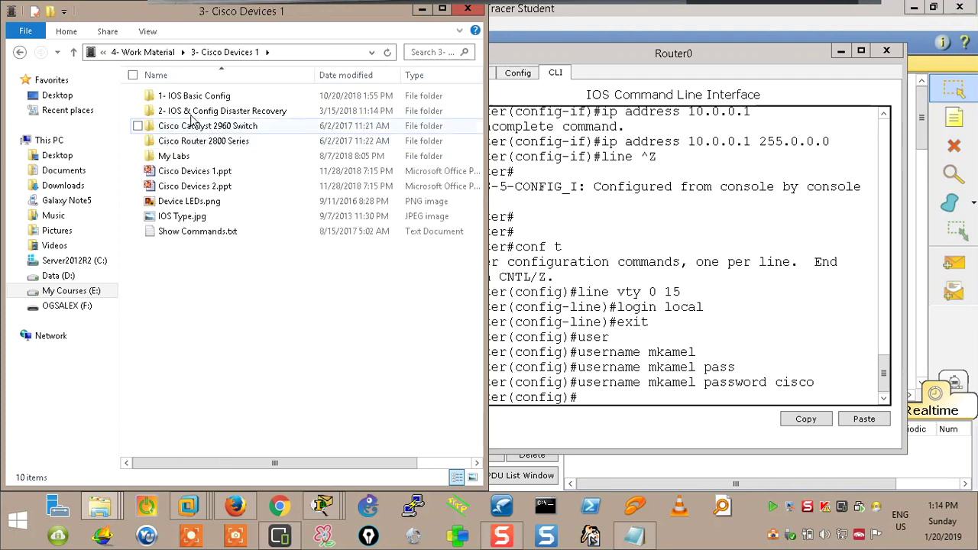
{"action": "double_click", "coordinate": [193, 111]}
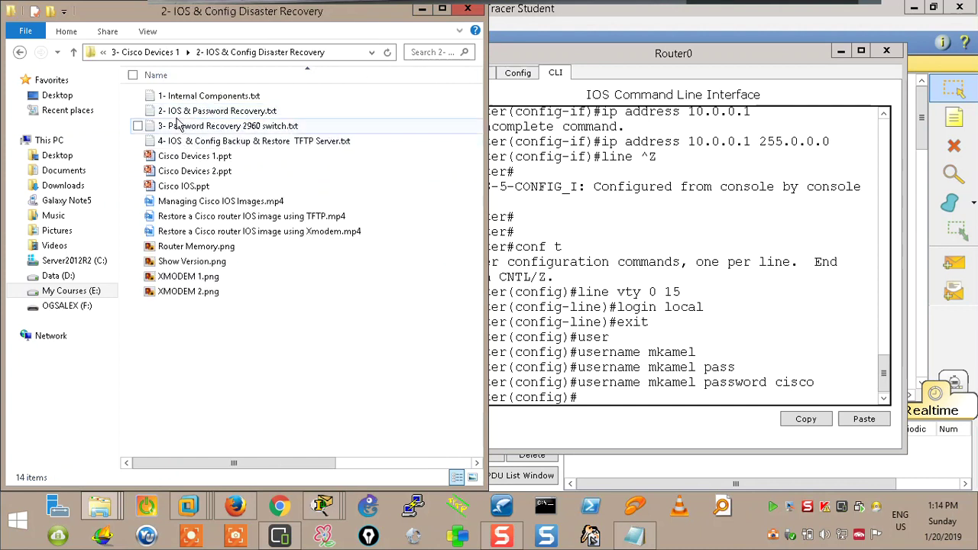
{"action": "left_click", "coordinate": [74, 52]}
{"action": "double_click", "coordinate": [188, 96]}
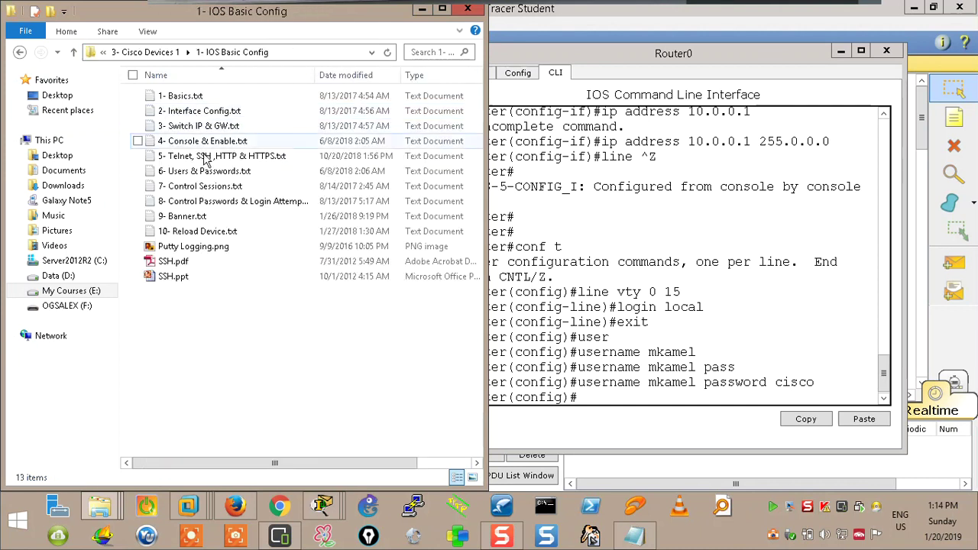
{"action": "double_click", "coordinate": [202, 155]}
Scroll to SSH Config and highlight 'generate', the 1024 key size and kamel.com
{"action": "scroll", "coordinate": [229, 263], "scroll_direction": "down", "scroll_amount": 2}
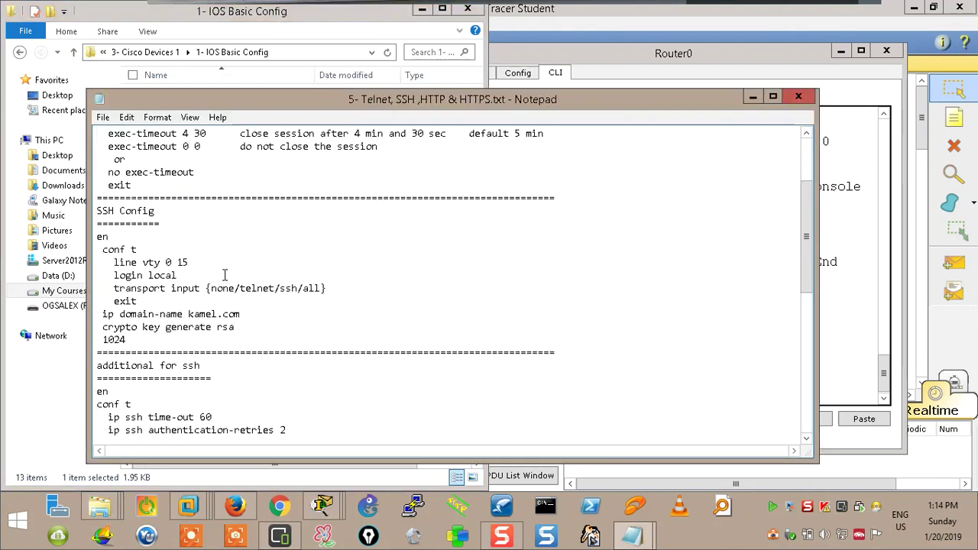
{"action": "scroll", "coordinate": [228, 263], "scroll_direction": "down", "scroll_amount": 3}
{"action": "left_click_drag", "start_coordinate": [100, 233], "coordinate": [276, 263]}
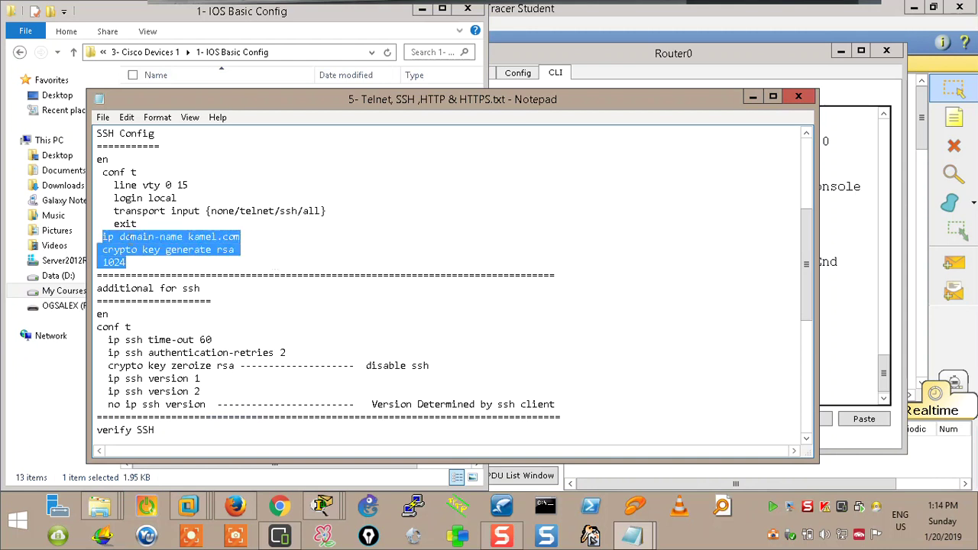
{"action": "left_click", "coordinate": [133, 249]}
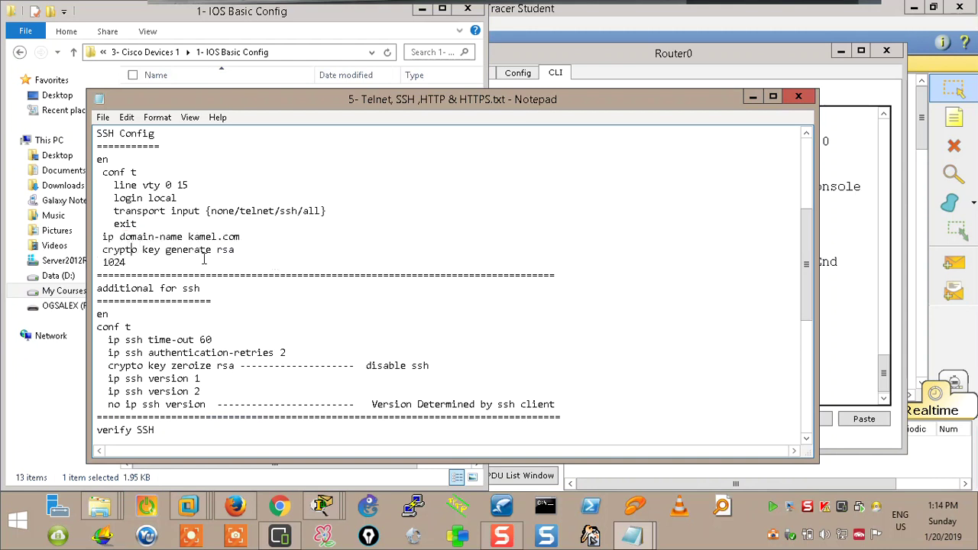
{"action": "left_click_drag", "start_coordinate": [212, 252], "coordinate": [161, 254]}
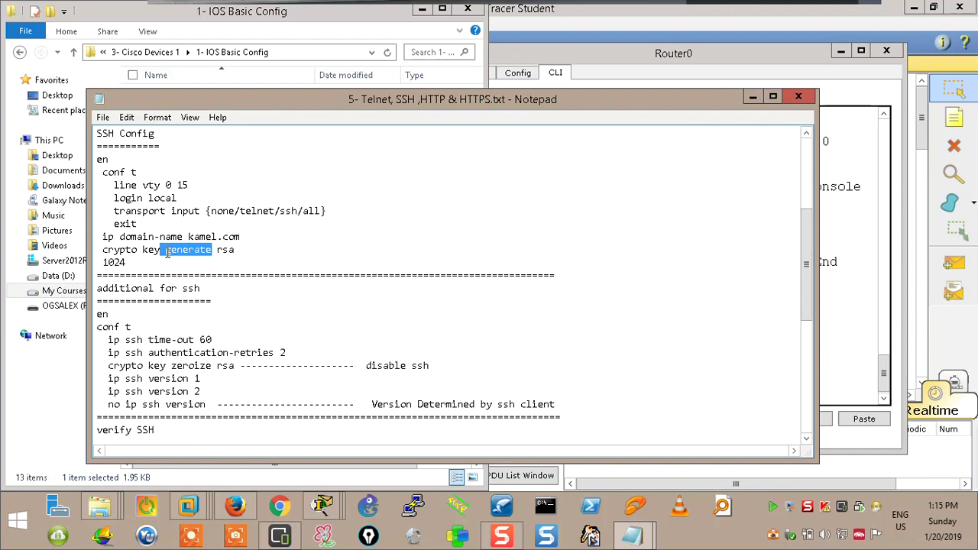
{"action": "left_click_drag", "start_coordinate": [127, 262], "coordinate": [102, 265]}
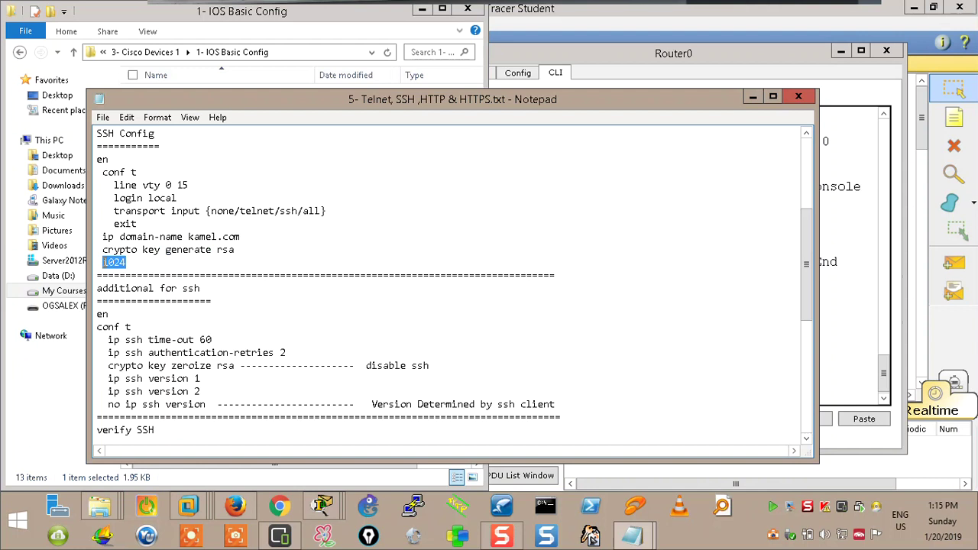
{"action": "left_click_drag", "start_coordinate": [189, 237], "coordinate": [253, 239]}
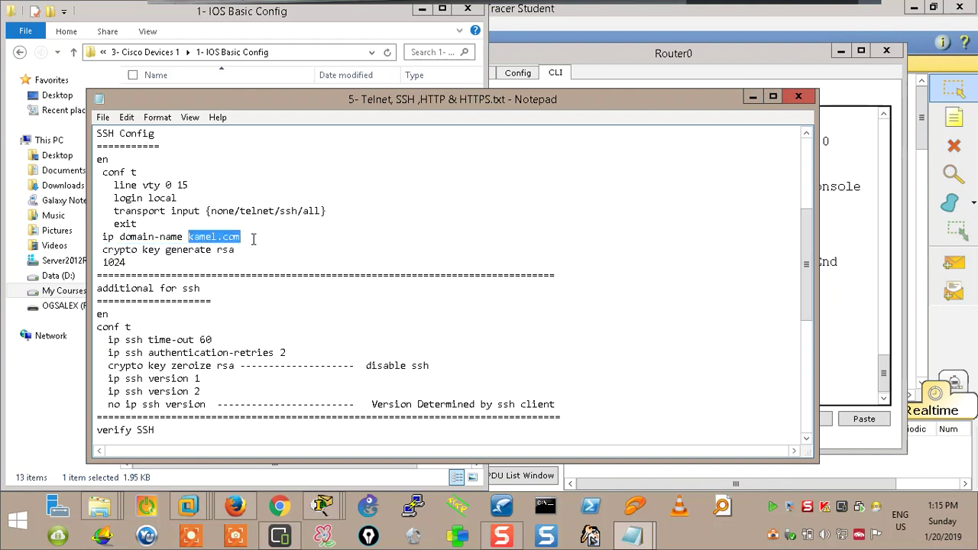
{"action": "left_click_drag", "start_coordinate": [242, 237], "coordinate": [195, 242]}
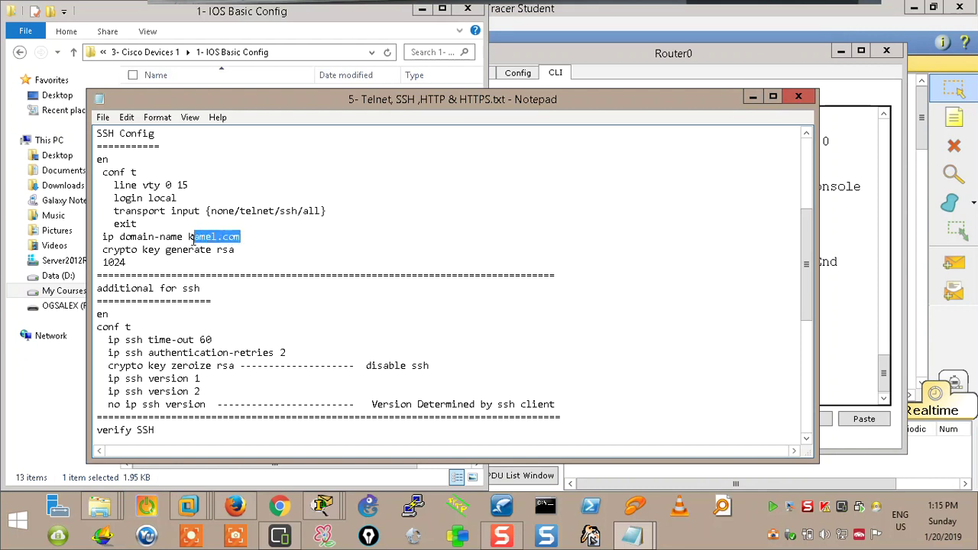
Copy the ip domain-name, crypto key generate rsa and 1024 lines
{"action": "left_click_drag", "start_coordinate": [100, 237], "coordinate": [203, 262]}
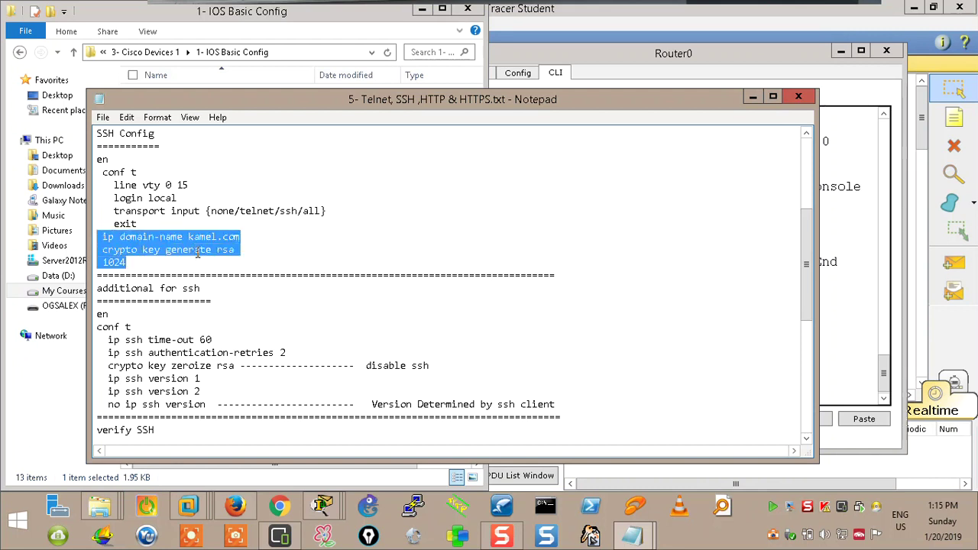
{"action": "right_click", "coordinate": [197, 252]}
{"action": "left_click", "coordinate": [222, 295]}
Paste the SSH lines into Router0, setting domain kamel.com; RSA generation fails on the default hostname
{"action": "left_click", "coordinate": [866, 236]}
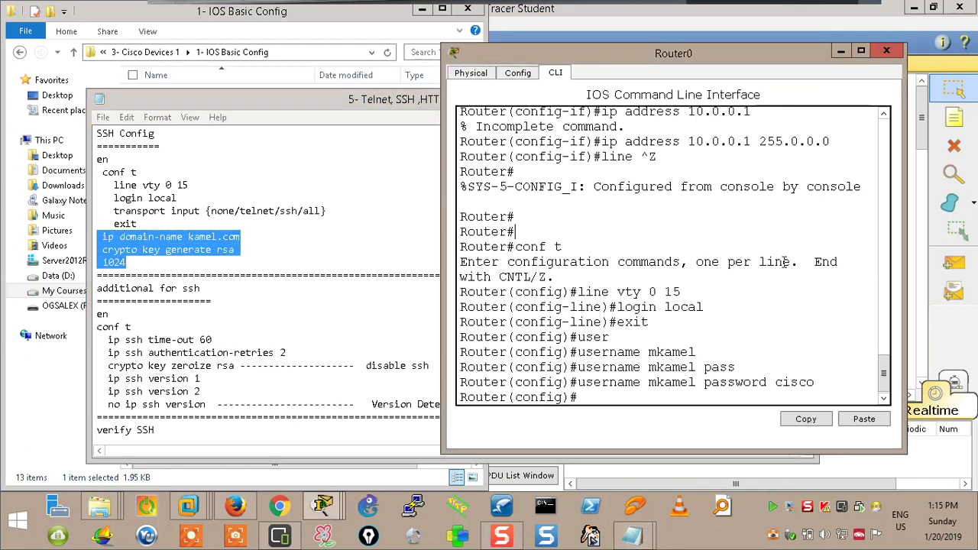
{"action": "left_click", "coordinate": [865, 419]}
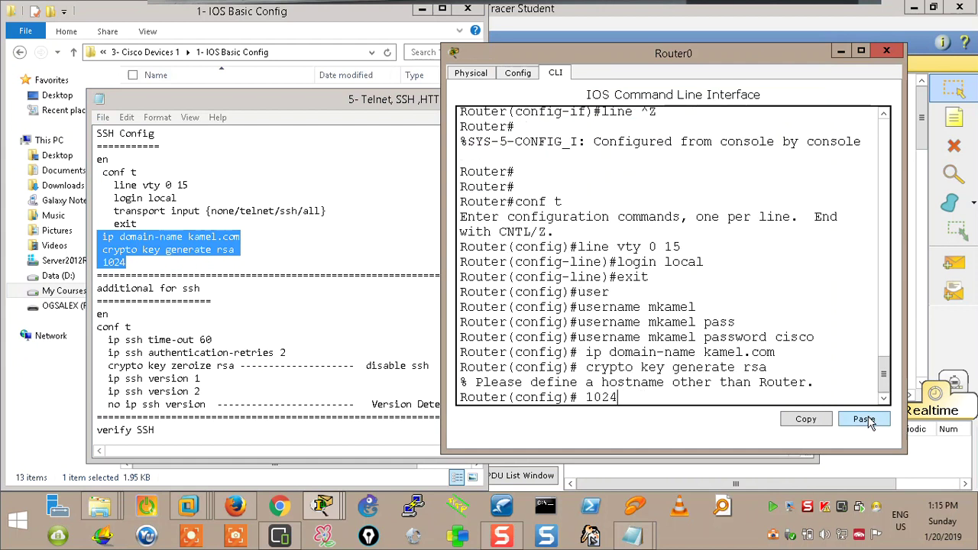
{"action": "key", "text": "Return"}
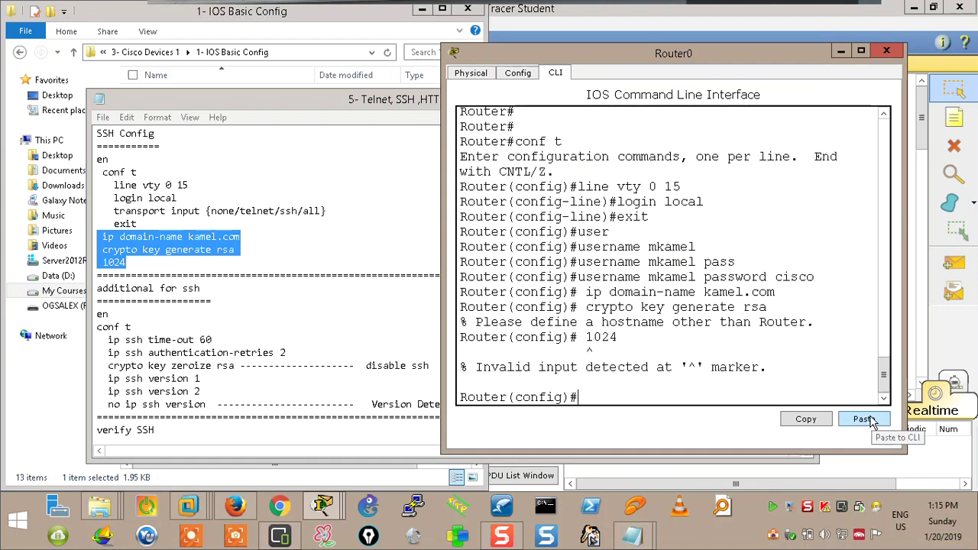
{"action": "key", "text": "Up"}
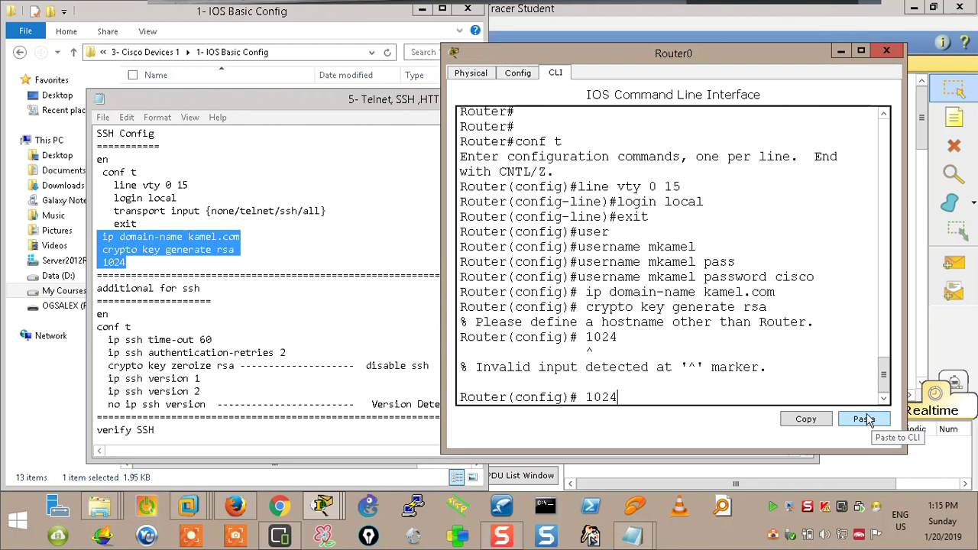
{"action": "key", "text": "ctrl+z"}
{"action": "key", "text": "Return"}
{"action": "key", "text": "Return"}
{"action": "key", "text": "Return"}
{"action": "key", "text": "Return"}
{"action": "key", "text": "Return"}
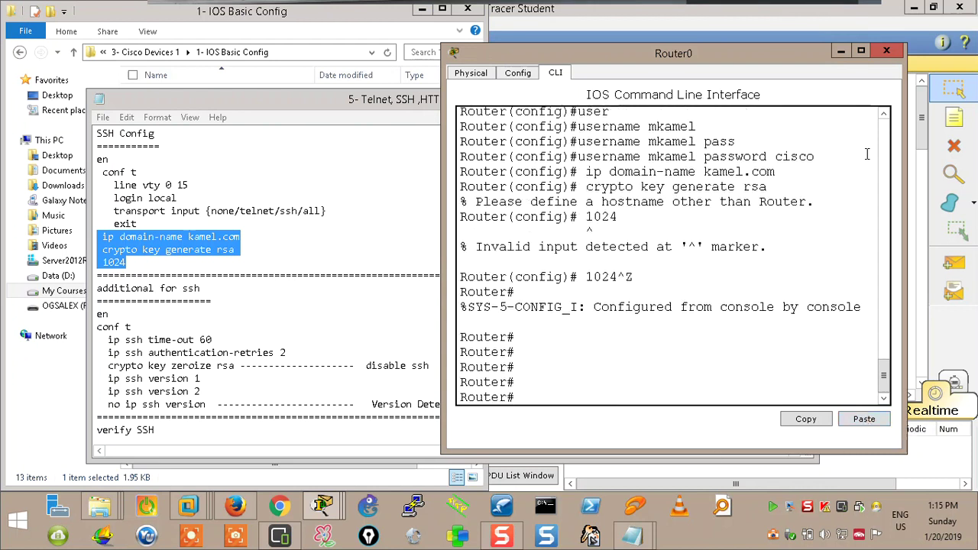
{"action": "left_click", "coordinate": [860, 51]}
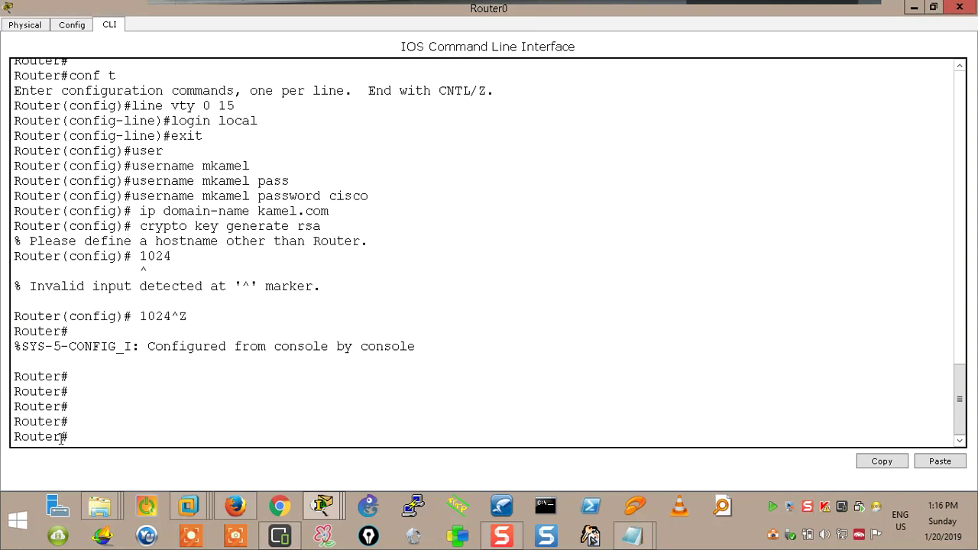
{"action": "left_click_drag", "start_coordinate": [62, 437], "coordinate": [9, 437]}
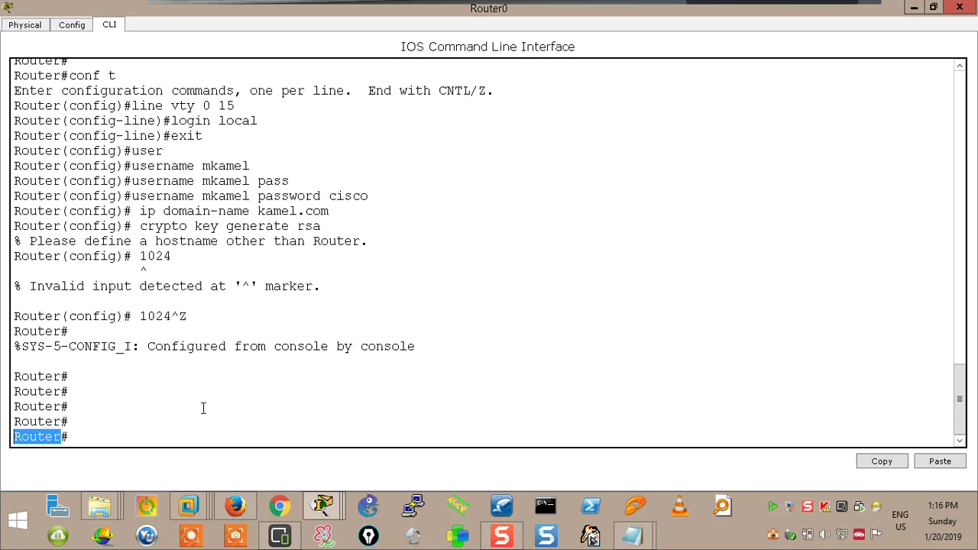
Rename the router to R1 in global configuration mode
{"action": "left_click", "coordinate": [162, 435]}
{"action": "type", "text": "conf t"}
{"action": "key", "text": "Return"}
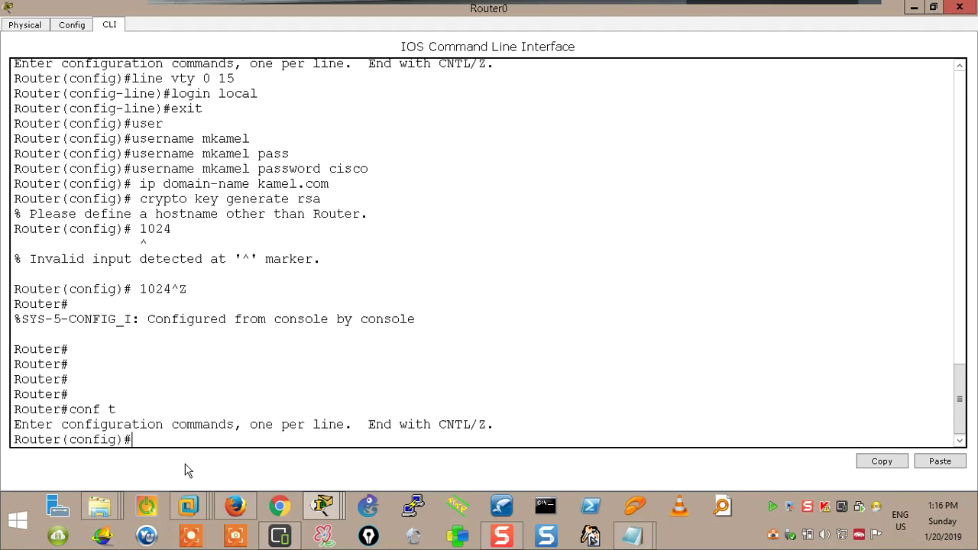
{"action": "type", "text": "host"}
{"action": "key", "text": "Tab"}
{"action": "type", "text": "R1"}
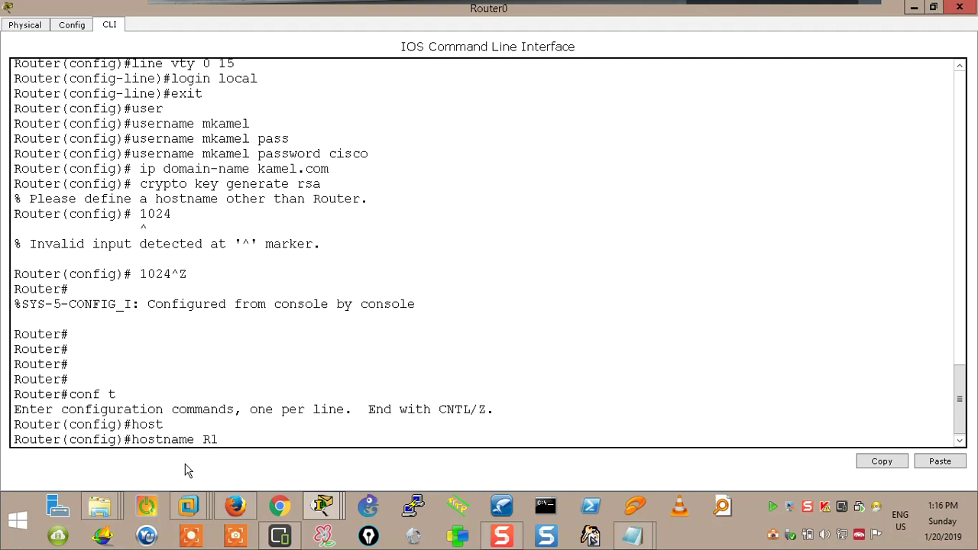
{"action": "key", "text": "Return"}
{"action": "key", "text": "Return"}
{"action": "key", "text": "Return"}
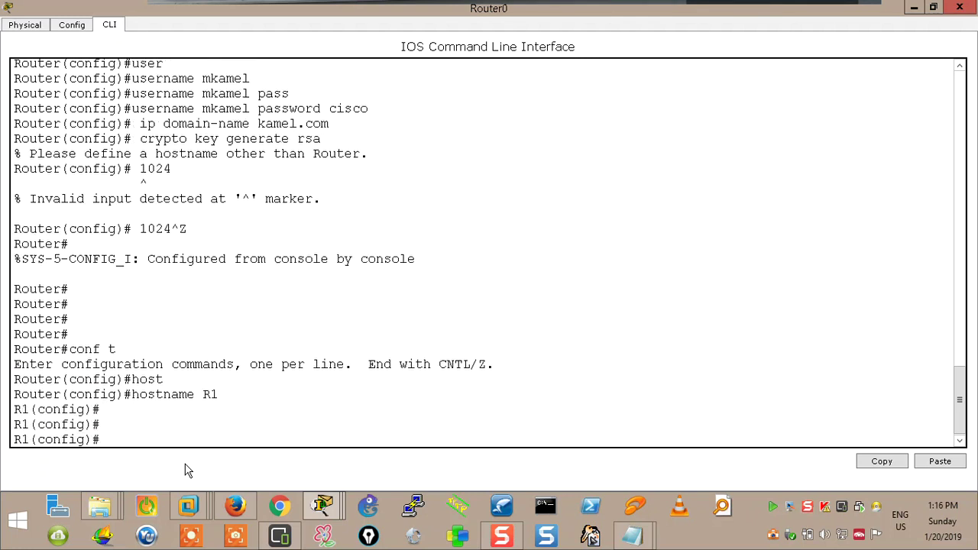
Paste the kamel.com domain and RSA commands, confirming a 1024-bit modulus so SSH 1.99 enables
{"action": "right_click", "coordinate": [131, 443]}
{"action": "left_click", "coordinate": [166, 466]}
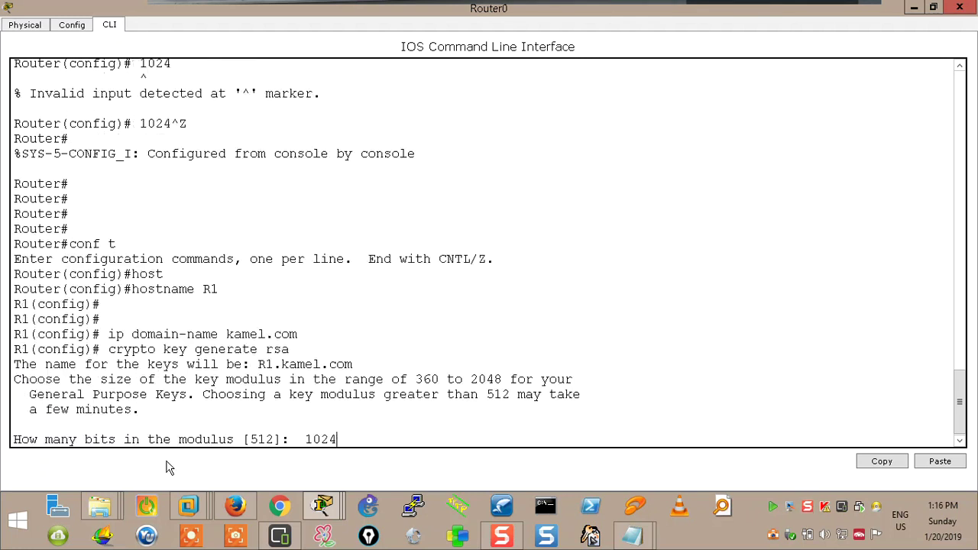
{"action": "key", "text": "Return"}
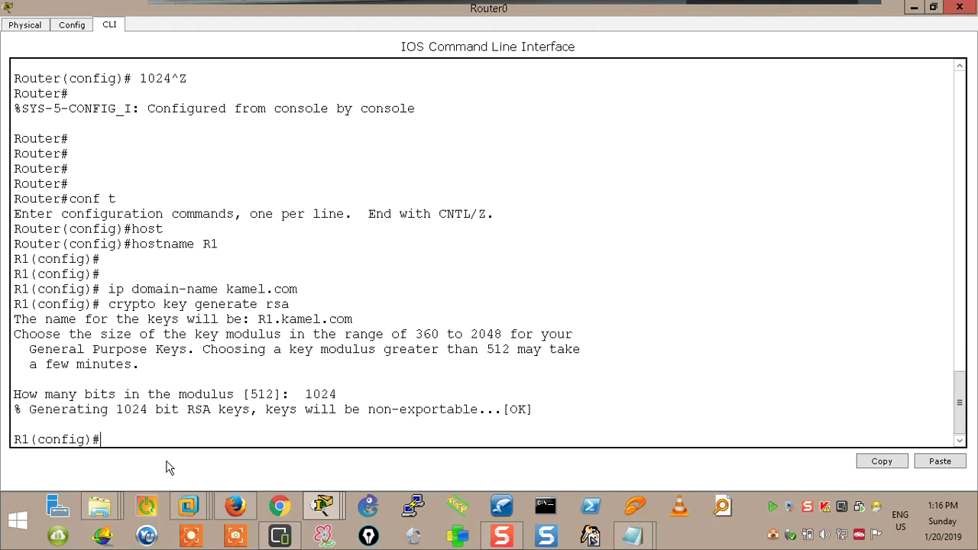
{"action": "key", "text": "Return"}
{"action": "key", "text": "Return"}
{"action": "key", "text": "Return"}
{"action": "key", "text": "Return"}
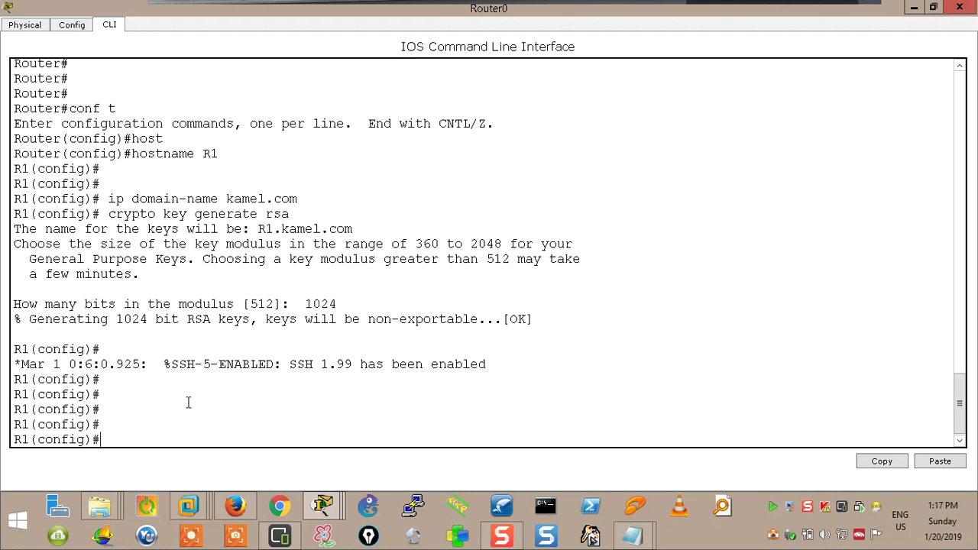
{"action": "left_click_drag", "start_coordinate": [291, 365], "coordinate": [317, 369]}
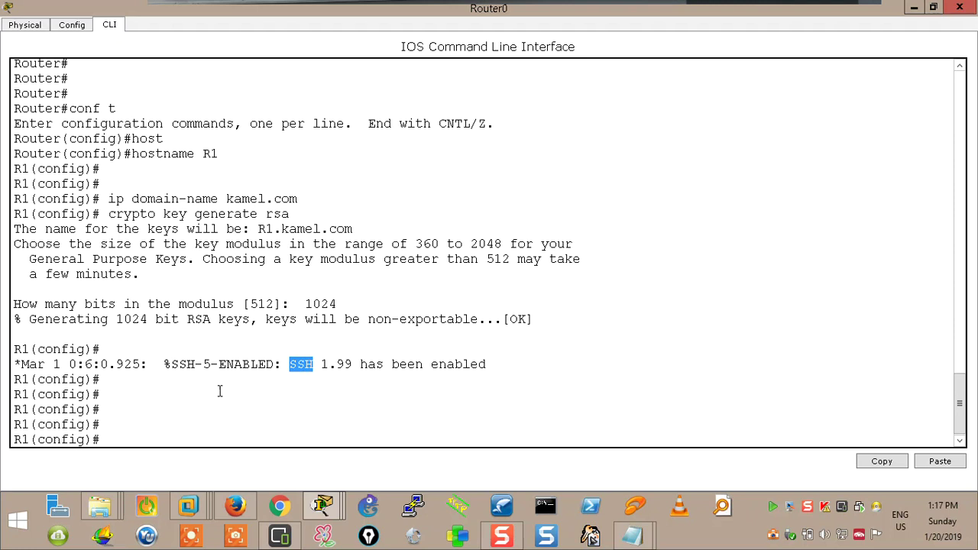
{"action": "left_click", "coordinate": [914, 7]}
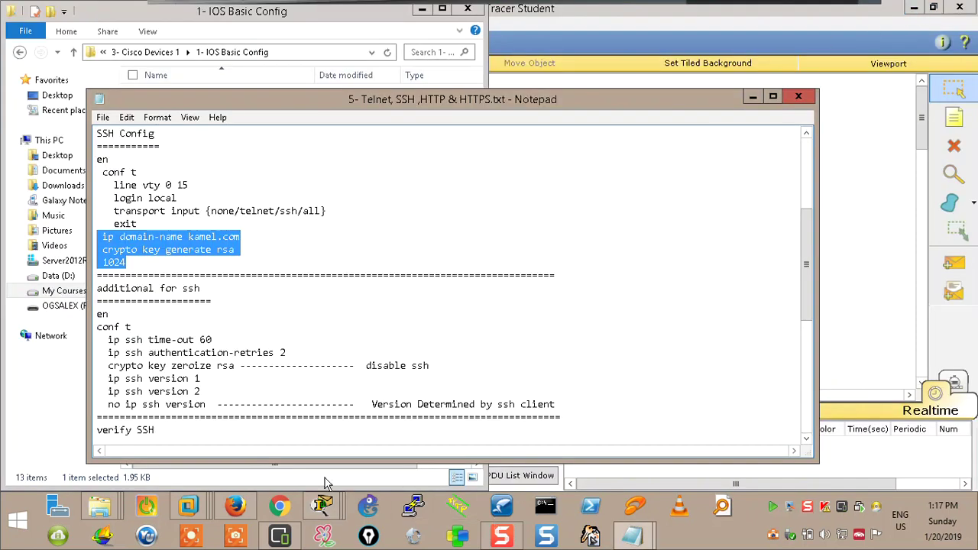
Exit Laptop0's Telnet session to the router
{"action": "left_click", "coordinate": [840, 250]}
{"action": "left_click", "coordinate": [252, 306]}
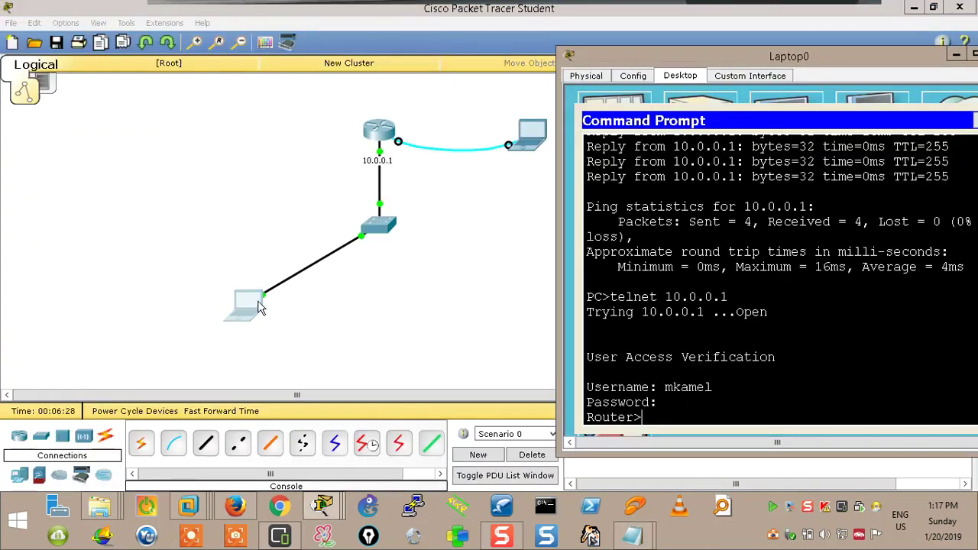
{"action": "type", "text": "exit"}
{"action": "key", "text": "Return"}
{"action": "key", "text": "Return"}
{"action": "key", "text": "Return"}
{"action": "key", "text": "Return"}
{"action": "key", "text": "Return"}
{"action": "key", "text": "Return"}
{"action": "type", "text": "telnet"}
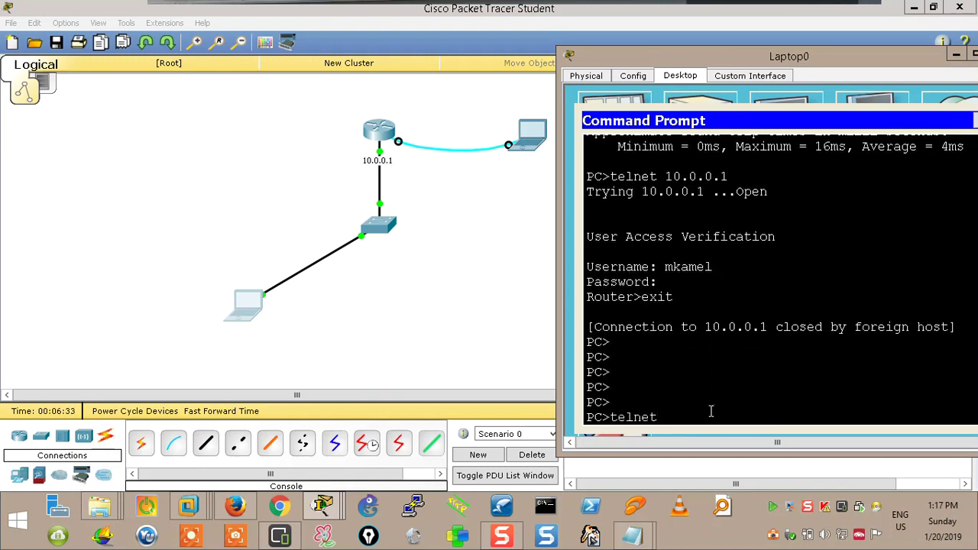
{"action": "type", "text": " 10.0.0.1"}
{"action": "key", "text": "BackSpace"}
{"action": "key", "text": "BackSpace"}
{"action": "key", "text": "BackSpace"}
{"action": "key", "text": "BackSpace"}
{"action": "key", "text": "BackSpace"}
{"action": "key", "text": "BackSpace"}
{"action": "key", "text": "BackSpace"}
{"action": "key", "text": "BackSpace"}
{"action": "key", "text": "BackSpace"}
{"action": "key", "text": "BackSpace"}
{"action": "key", "text": "BackSpace"}
{"action": "key", "text": "BackSpace"}
{"action": "key", "text": "BackSpace"}
{"action": "key", "text": "BackSpace"}
{"action": "key", "text": "BackSpace"}
Run 'ssh -l' with the local username to 10.0.0.1 and enter the password
{"action": "type", "text": "ssh -l mkam"}
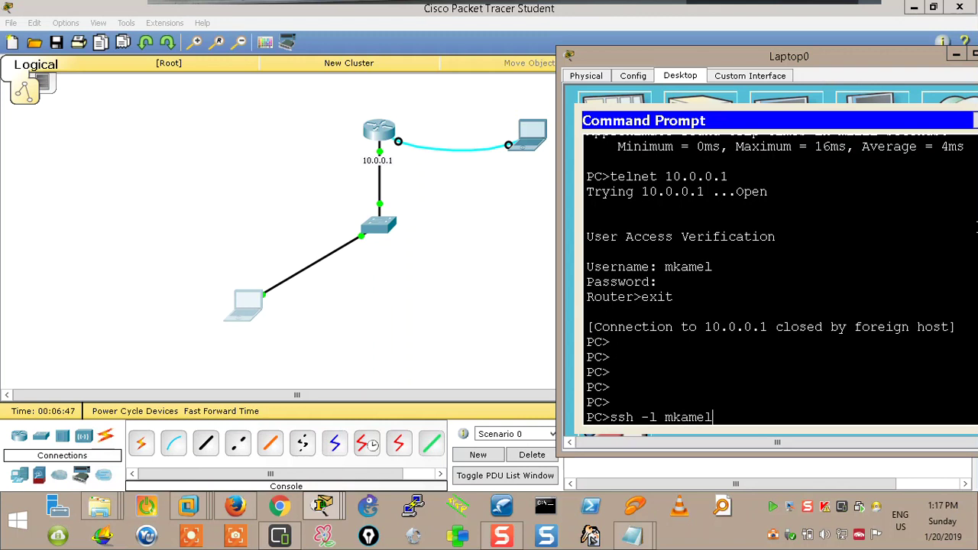
{"action": "type", "text": "el 10.0.0.1"}
{"action": "key", "text": "Return"}
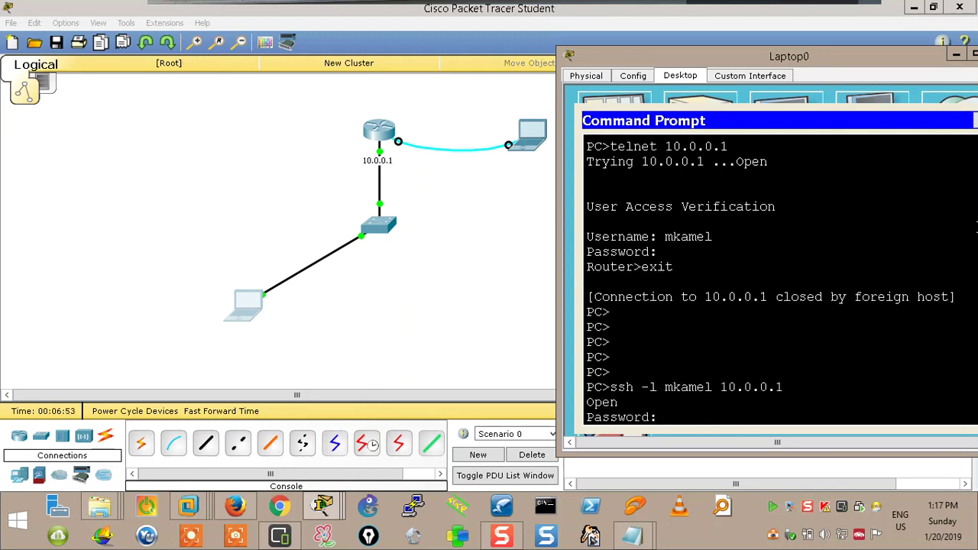
{"action": "key", "text": "Return"}
{"action": "key", "text": "Return"}
{"action": "key", "text": "Return"}
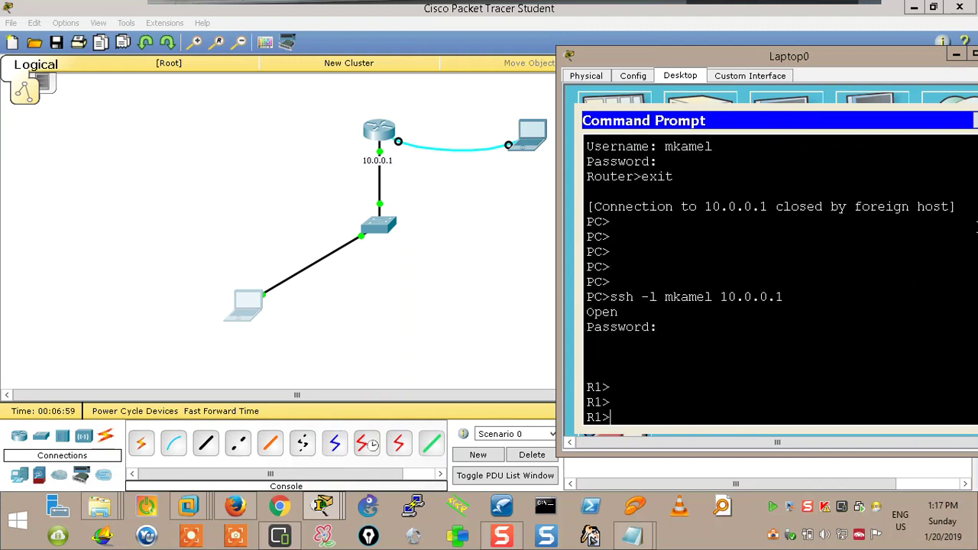
{"action": "scroll", "coordinate": [665, 253], "scroll_direction": "up", "scroll_amount": 4}
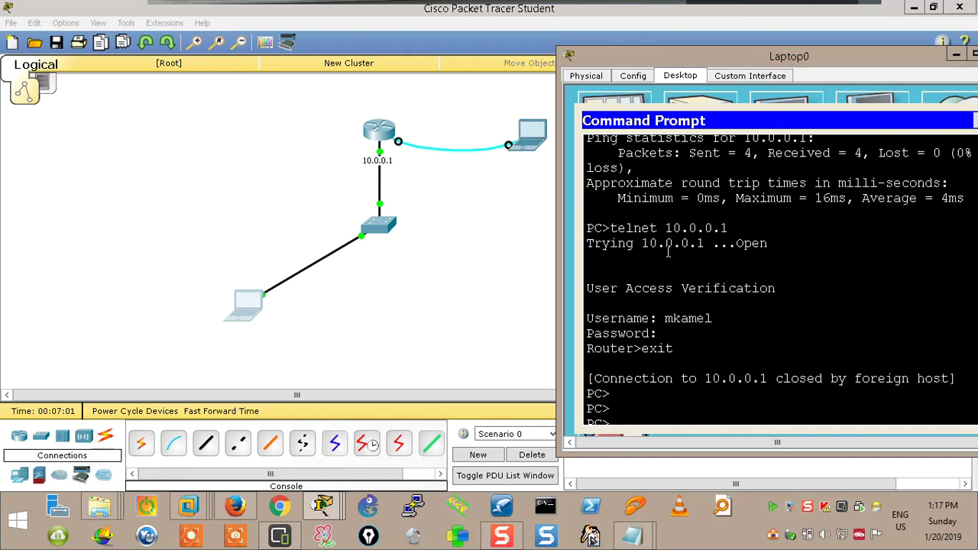
{"action": "scroll", "coordinate": [665, 252], "scroll_direction": "down", "scroll_amount": 3}
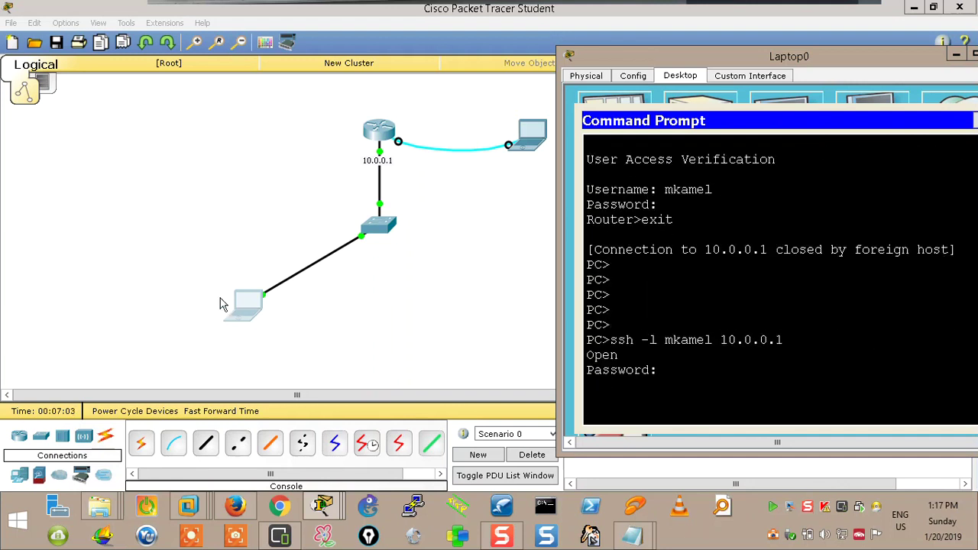
{"action": "left_click", "coordinate": [417, 510]}
Enter 10.0.0.1 as PuTTY's host name and toggle the connection type
{"action": "left_click_drag", "start_coordinate": [499, 134], "coordinate": [325, 92]}
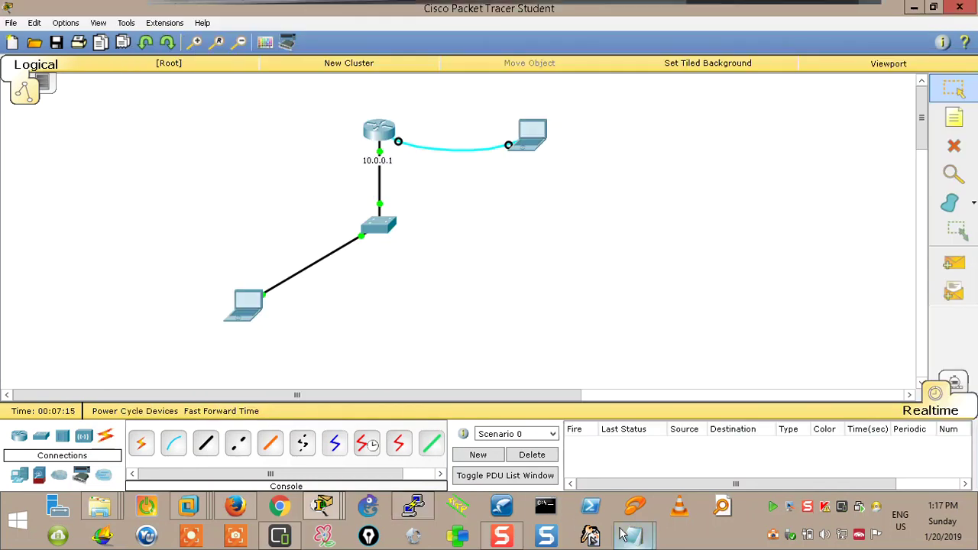
{"action": "left_click", "coordinate": [430, 517]}
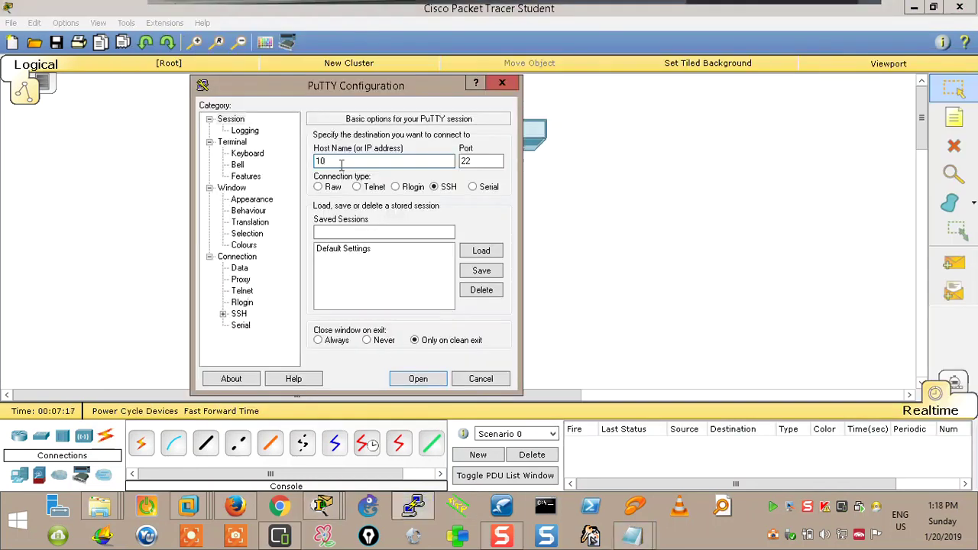
{"action": "type", "text": "0.0.0"}
{"action": "key", "text": "BackSpace"}
{"action": "key", "text": "BackSpace"}
{"action": "key", "text": "BackSpace"}
{"action": "key", "text": "BackSpace"}
{"action": "key", "text": "BackSpace"}
{"action": "left_click", "coordinate": [357, 187]}
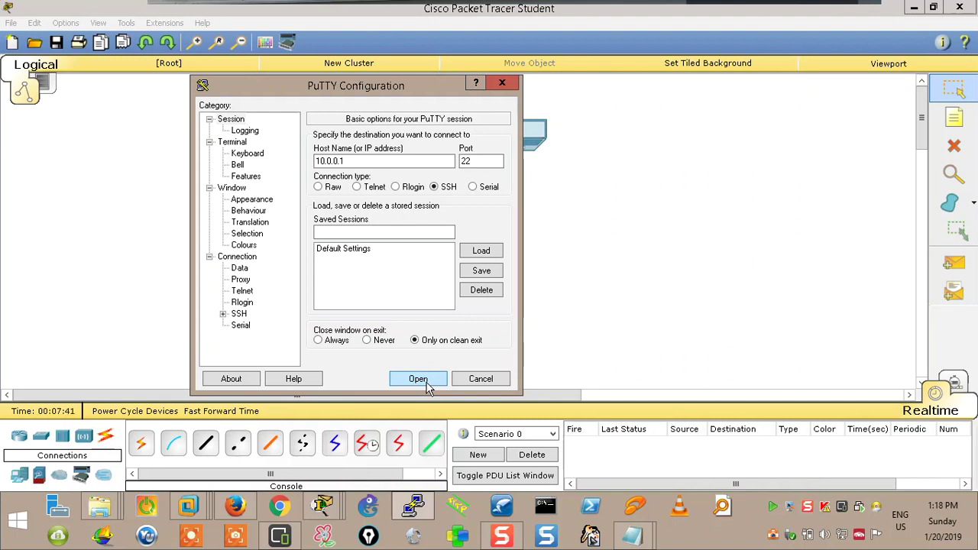
Close PuTTY, finish Laptop0's SSH login to R1, reopen PuTTY aside, and open a host cmd window
{"action": "left_click", "coordinate": [502, 82]}
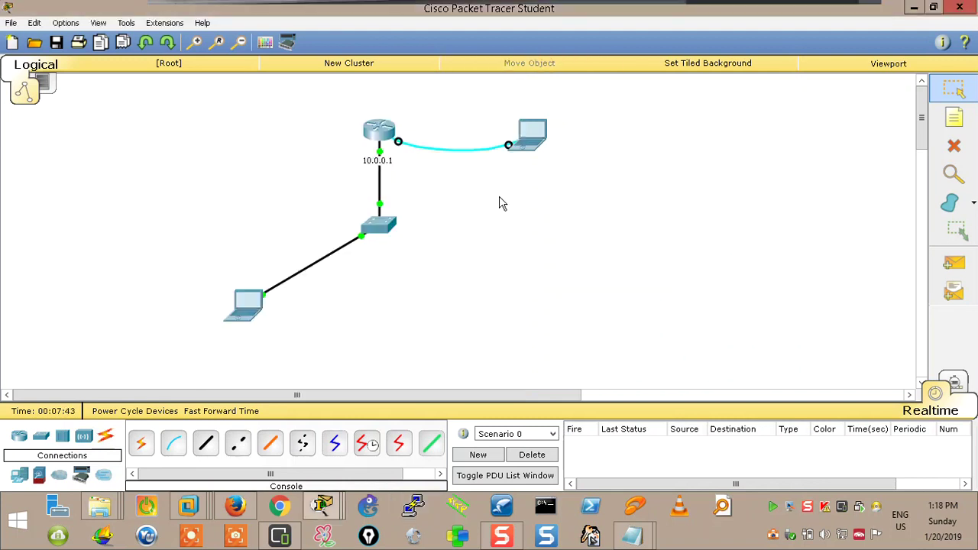
{"action": "left_click", "coordinate": [244, 305]}
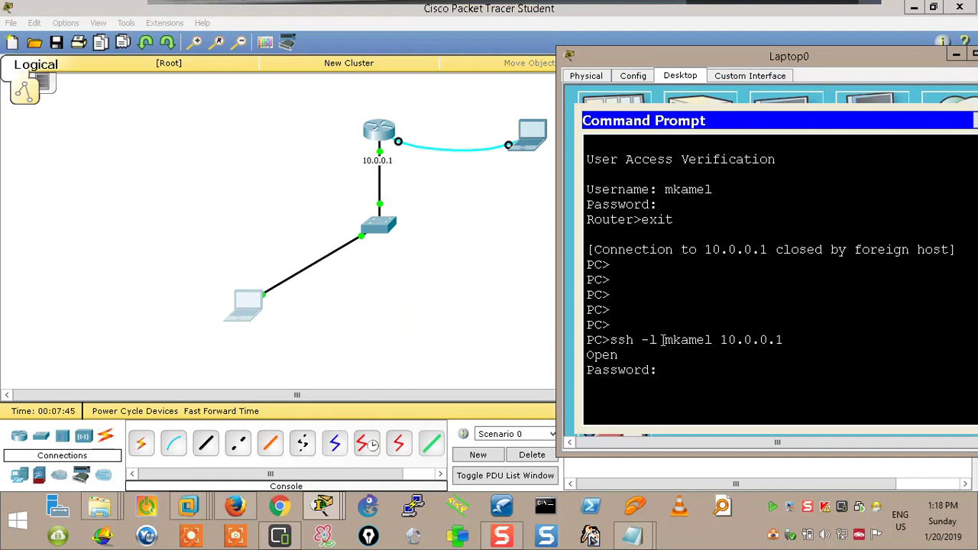
{"action": "key", "text": "Return"}
{"action": "key", "text": "Return"}
{"action": "key", "text": "Return"}
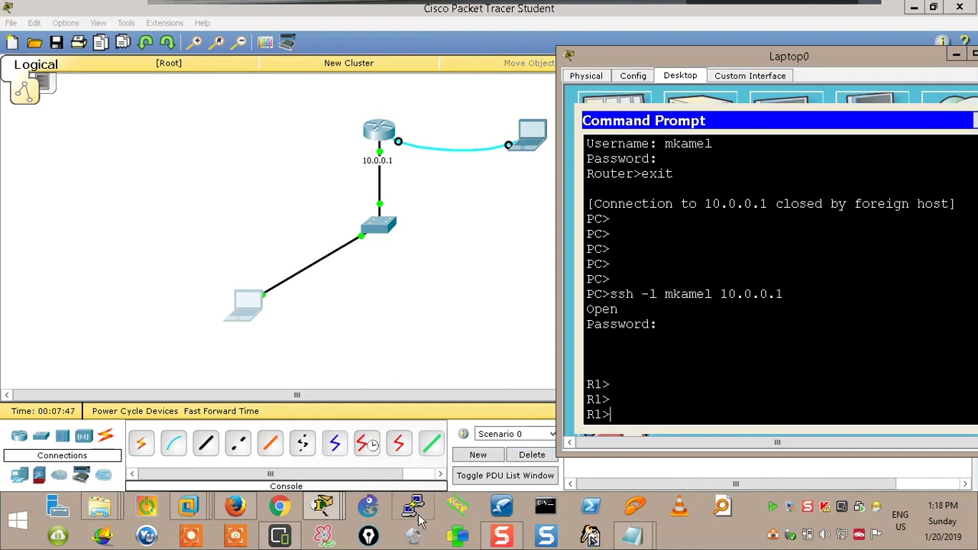
{"action": "left_click", "coordinate": [414, 508]}
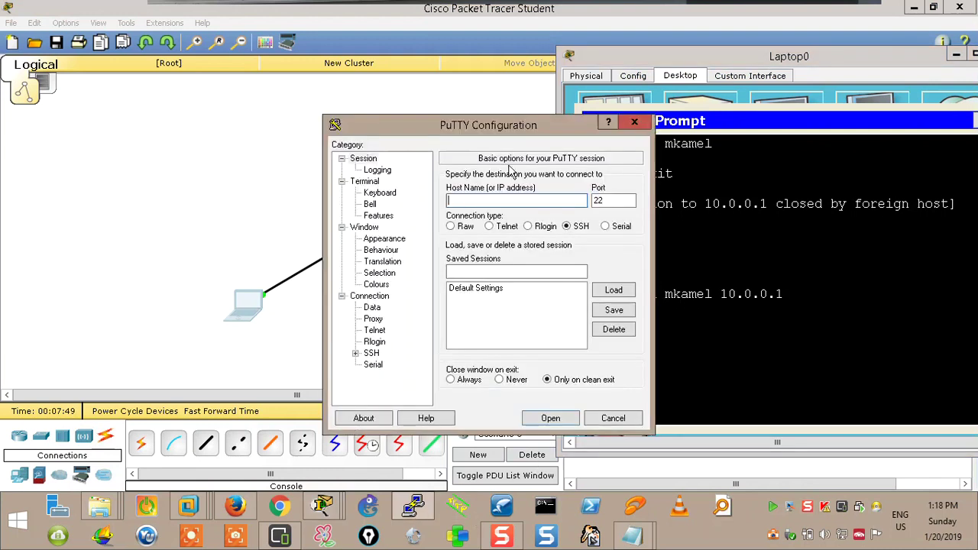
{"action": "left_click_drag", "start_coordinate": [511, 134], "coordinate": [403, 130]}
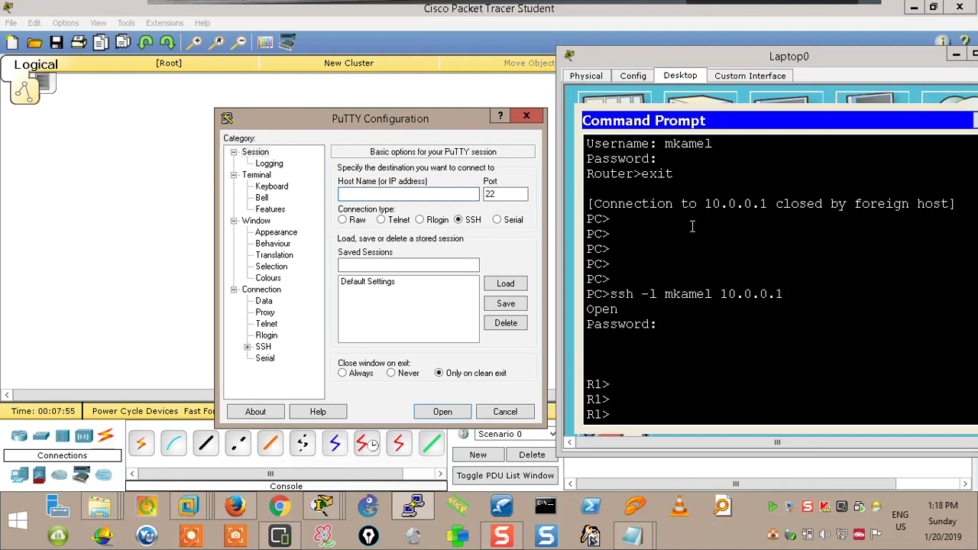
{"action": "left_click", "coordinate": [628, 401]}
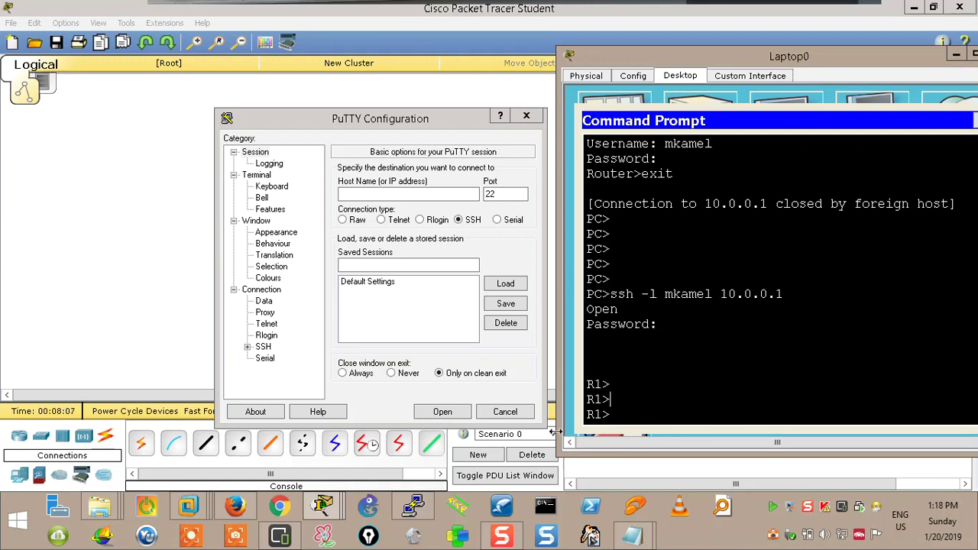
{"action": "left_click", "coordinate": [546, 508]}
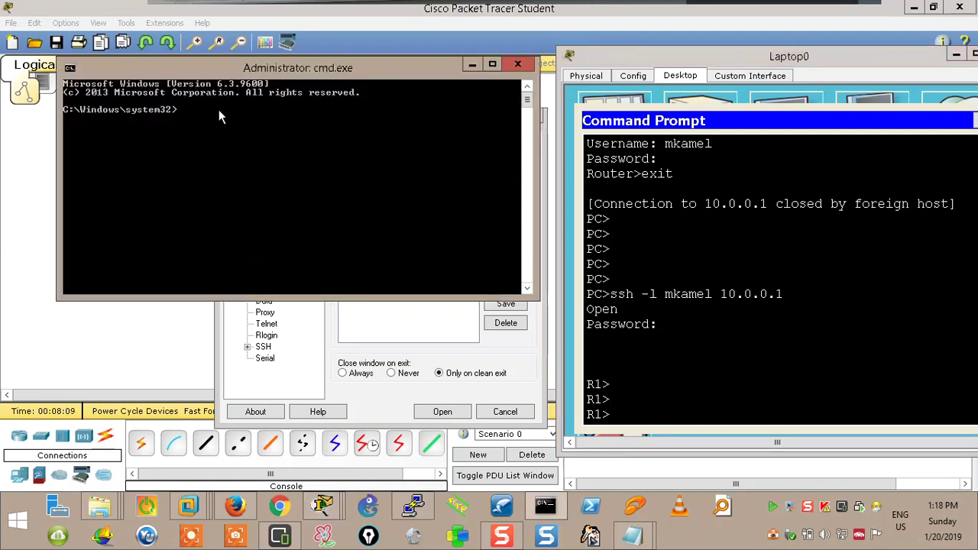
Run telnet in the Administrator command prompt to start the Microsoft Telnet client, then leave it
{"action": "type", "text": "telnet"}
{"action": "key", "text": "Return"}
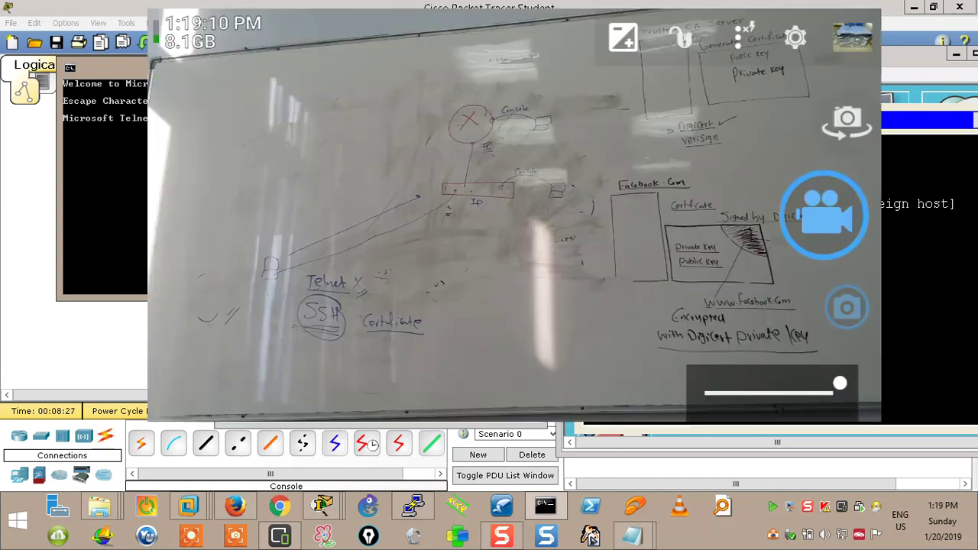
{"action": "key", "text": "alt+Tab"}
{"action": "mouse_move", "coordinate": [192, 512]}
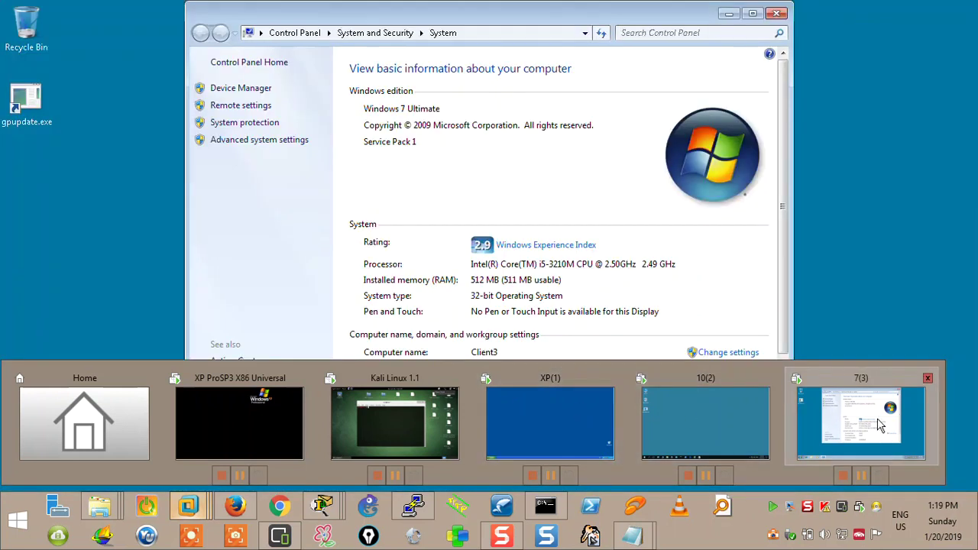
In the Windows 7 VM, try running 'mf' from the Run box and dismiss the not-found error
{"action": "left_click", "coordinate": [886, 428]}
{"action": "left_click", "coordinate": [17, 534]}
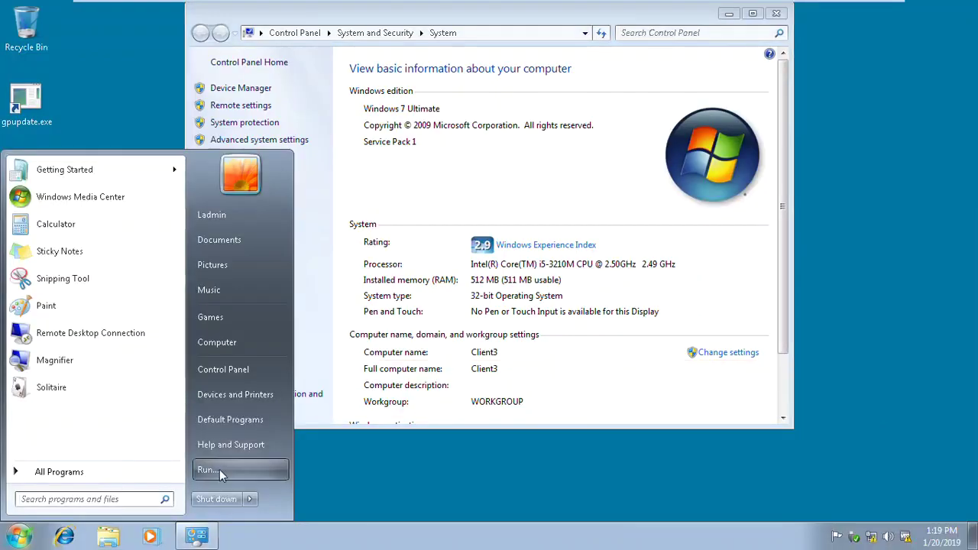
{"action": "left_click", "coordinate": [219, 469]}
{"action": "type", "text": "cn"}
{"action": "key", "text": "BackSpace"}
{"action": "type", "text": "mf"}
{"action": "key", "text": "Return"}
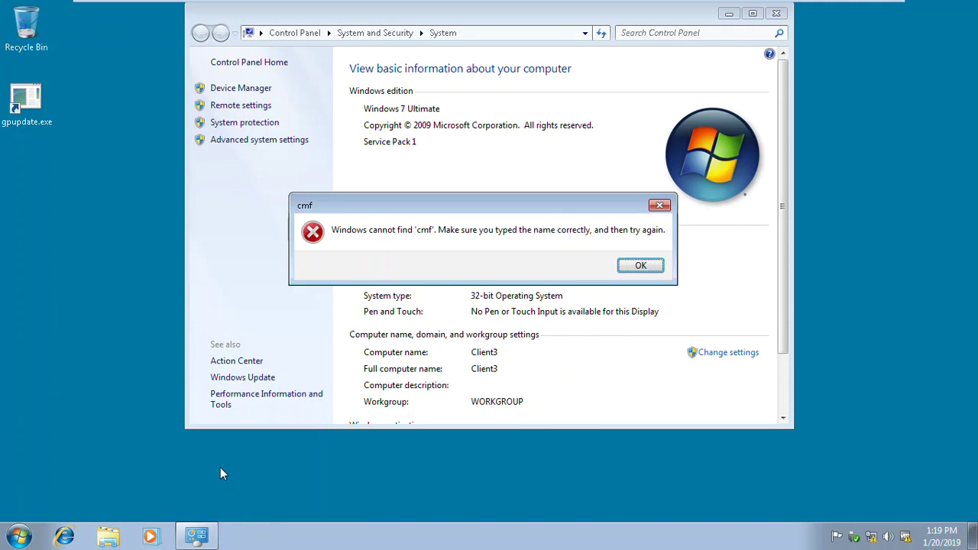
{"action": "key", "text": "Return"}
Open a command prompt with cmd and run telnet to check whether it exists
{"action": "type", "text": "cmd"}
{"action": "key", "text": "Return"}
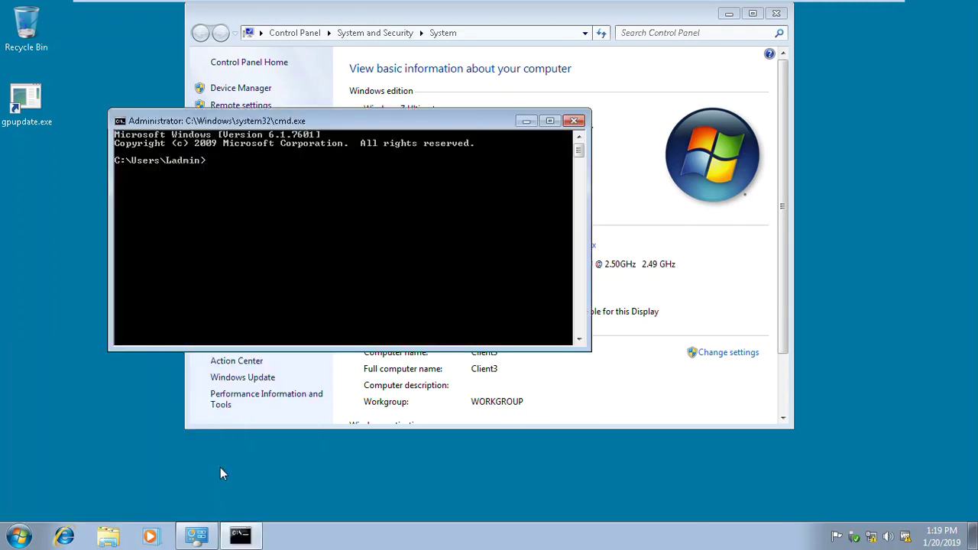
{"action": "type", "text": "telnet"}
{"action": "key", "text": "Return"}
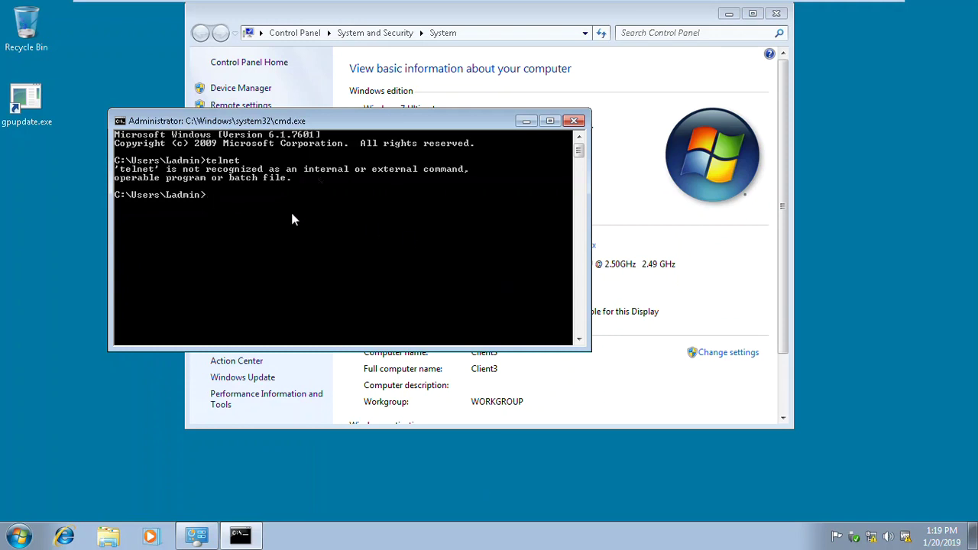
Open the Windows Features list via Control Panel's Programs and Features
{"action": "left_click", "coordinate": [20, 536]}
{"action": "left_click", "coordinate": [227, 368]}
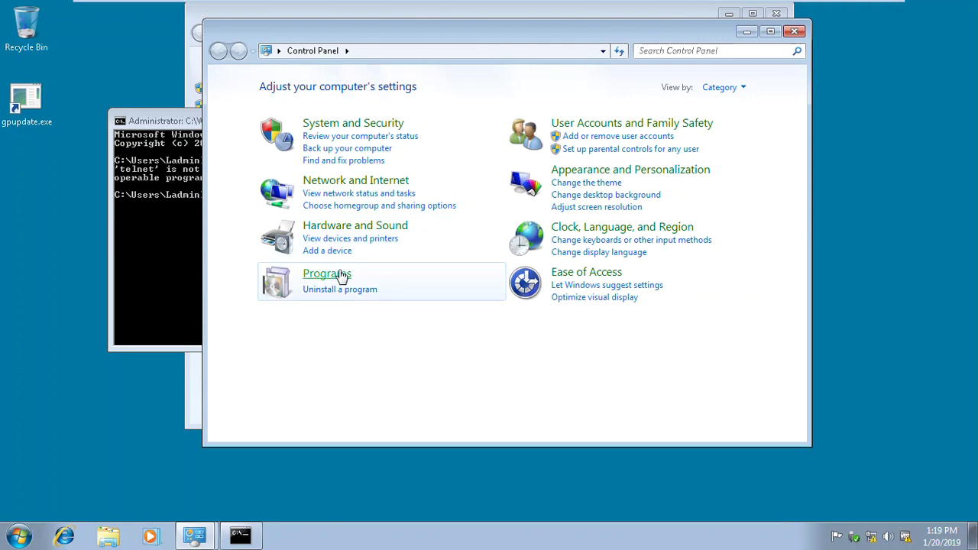
{"action": "left_click", "coordinate": [342, 274]}
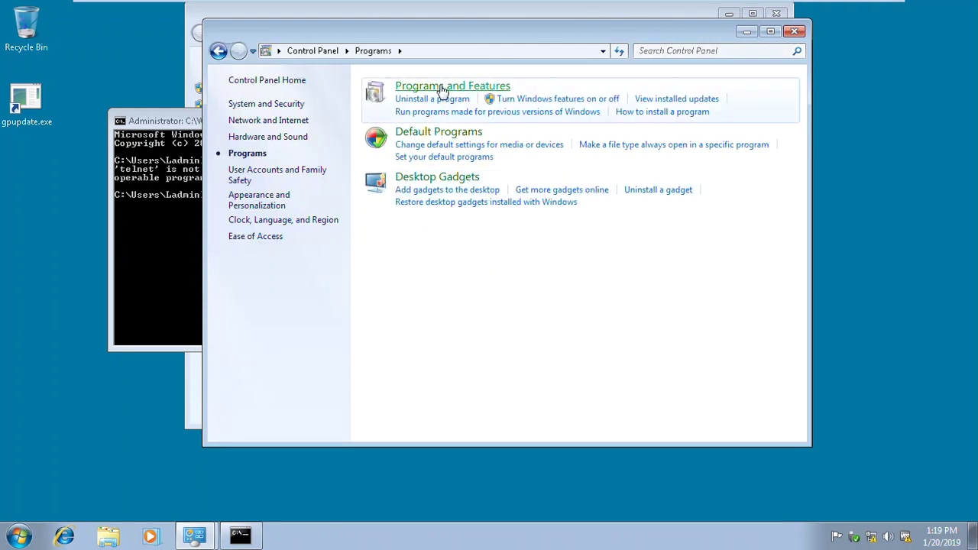
{"action": "left_click", "coordinate": [441, 88]}
{"action": "left_click", "coordinate": [297, 131]}
Tick Telnet Client in Windows Features and apply the change with OK
{"action": "left_click_drag", "start_coordinate": [480, 145], "coordinate": [438, 83]}
{"action": "scroll", "coordinate": [345, 256], "scroll_direction": "down", "scroll_amount": 1}
{"action": "scroll", "coordinate": [344, 254], "scroll_direction": "down", "scroll_amount": 3}
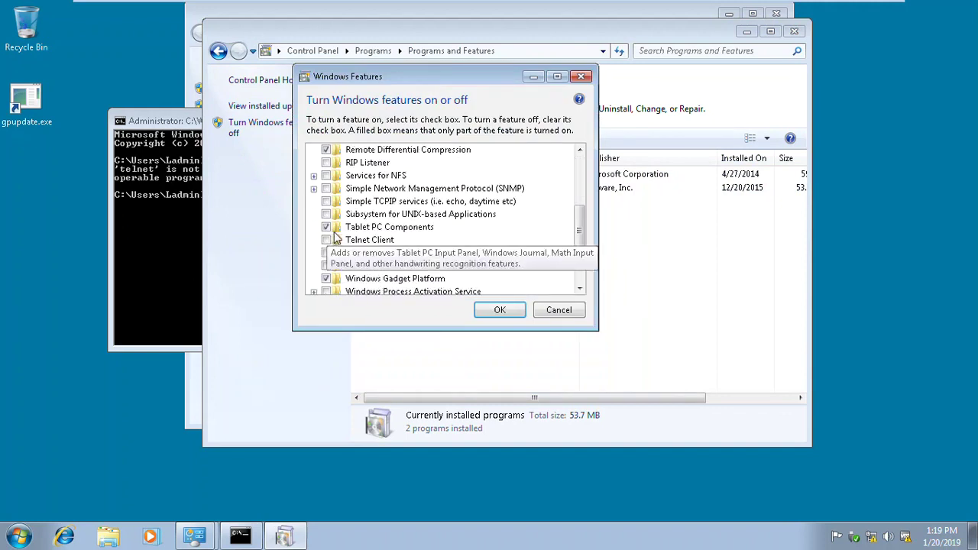
{"action": "scroll", "coordinate": [330, 229], "scroll_direction": "down", "scroll_amount": 1}
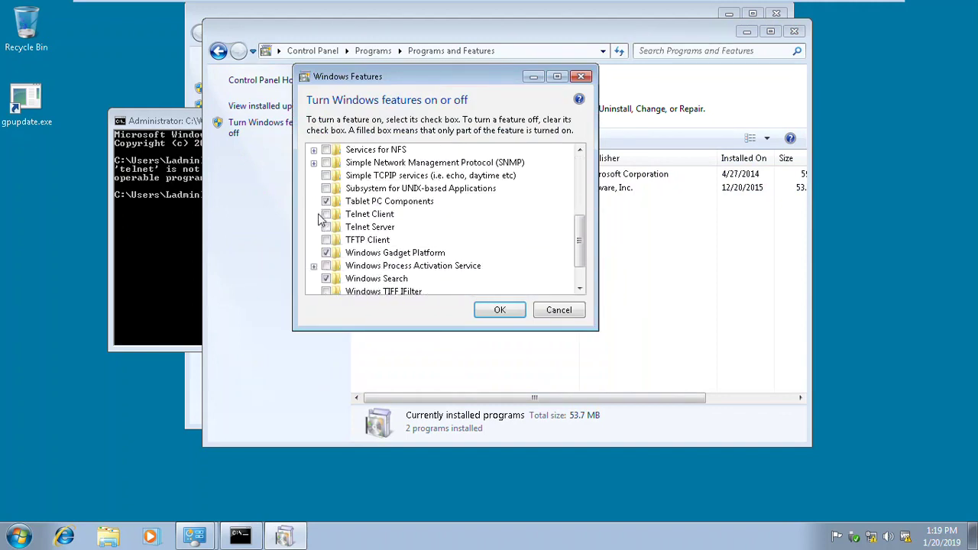
{"action": "left_click", "coordinate": [327, 214]}
{"action": "left_click", "coordinate": [493, 309]}
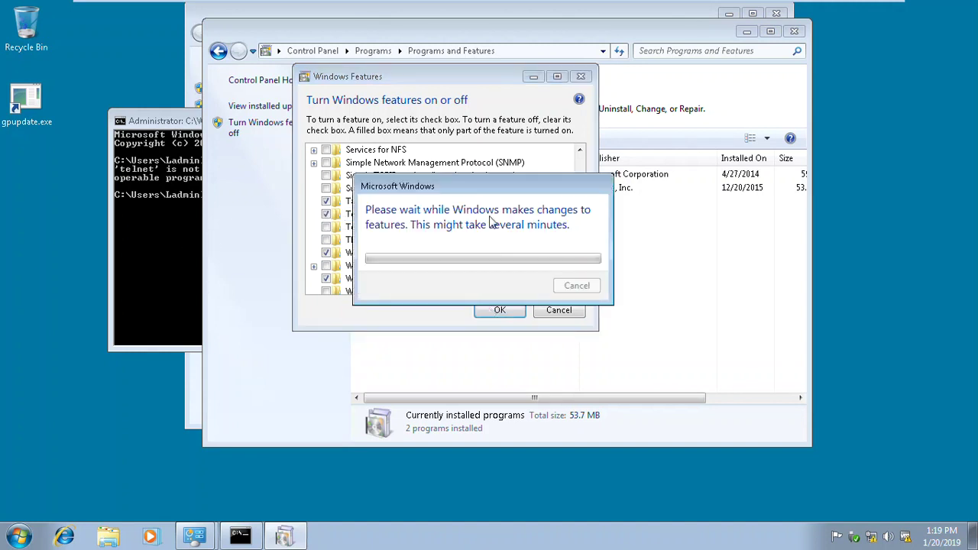
Bring the command prompt forward, then switch to the Windows XP VM tab
{"action": "left_click", "coordinate": [180, 206]}
{"action": "mouse_move", "coordinate": [520, 4]}
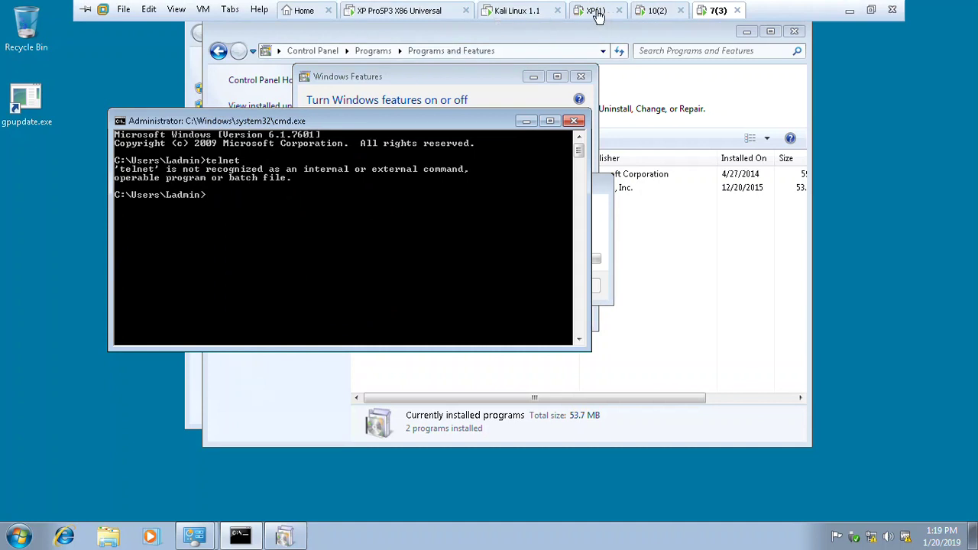
{"action": "left_click", "coordinate": [594, 10]}
Open a command prompt in Windows XP via Run > cmd and run telnet
{"action": "key", "text": "super"}
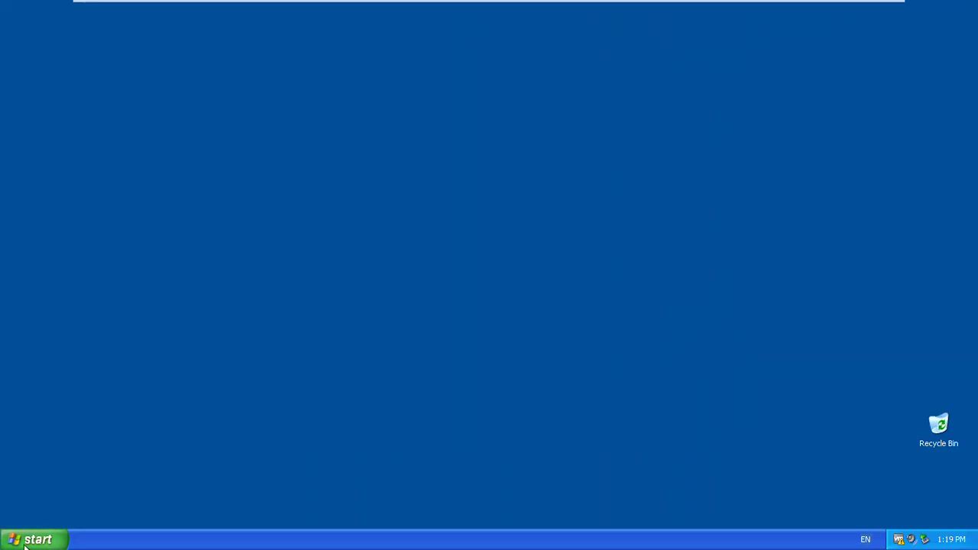
{"action": "left_click", "coordinate": [172, 478]}
{"action": "type", "text": "cmd"}
{"action": "key", "text": "Return"}
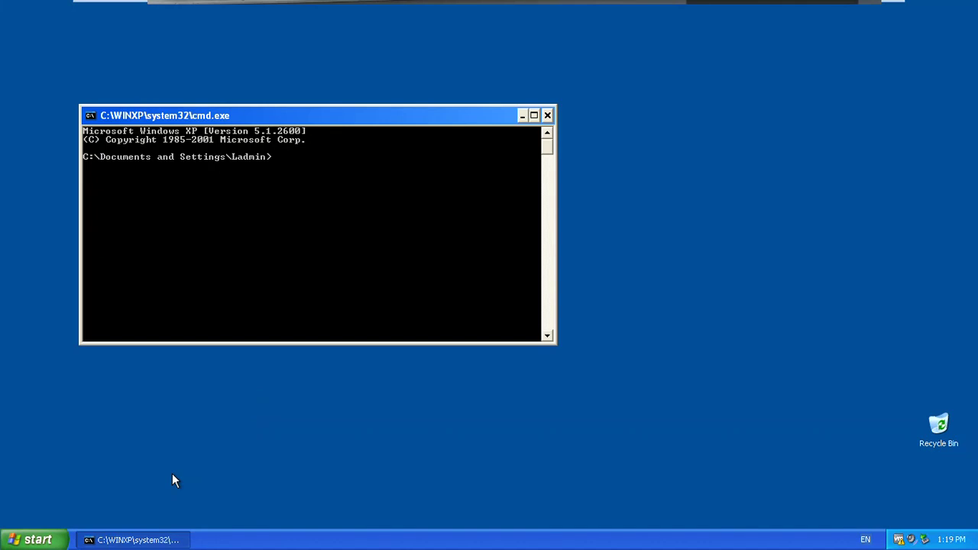
{"action": "type", "text": "telnet"}
{"action": "key", "text": "Return"}
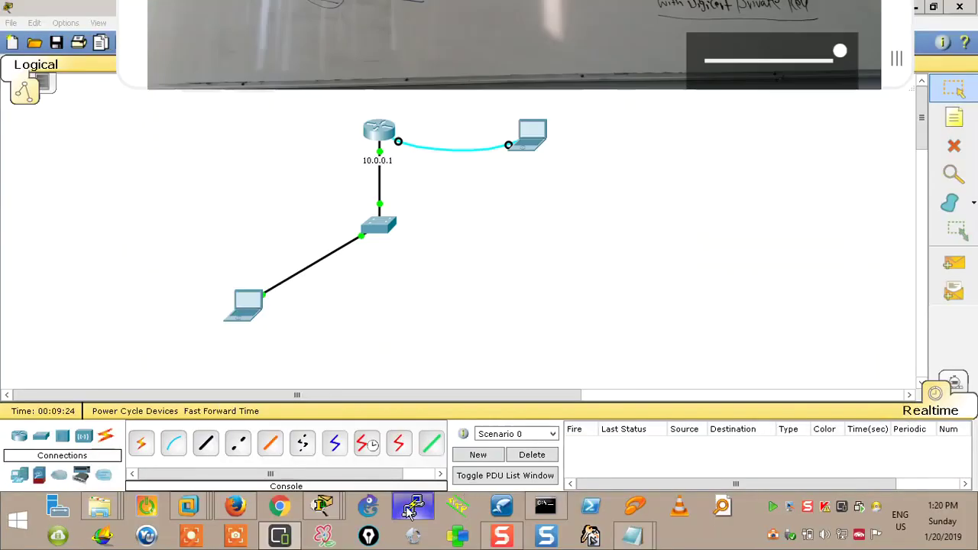
Open PuTTY's configuration, try the Telnet connection type, then revert to SSH
{"action": "left_click", "coordinate": [414, 506]}
{"action": "left_click_drag", "start_coordinate": [413, 123], "coordinate": [525, 58]}
{"action": "left_click", "coordinate": [498, 157]}
{"action": "left_click", "coordinate": [571, 156]}
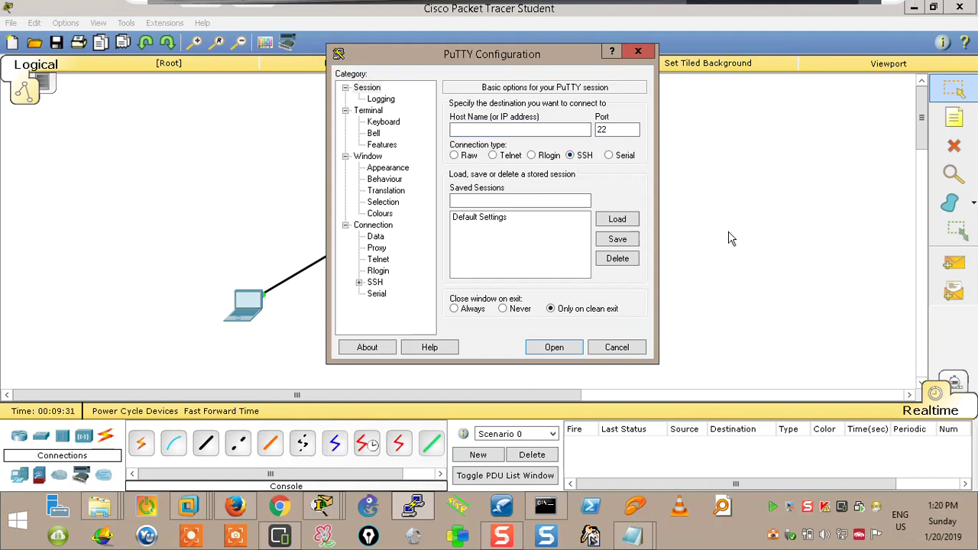
Switch PuTTY to Telnet port 23 and back to SSH port 22, then bring Packet Tracer forward
{"action": "left_click", "coordinate": [781, 267]}
{"action": "left_click", "coordinate": [633, 535]}
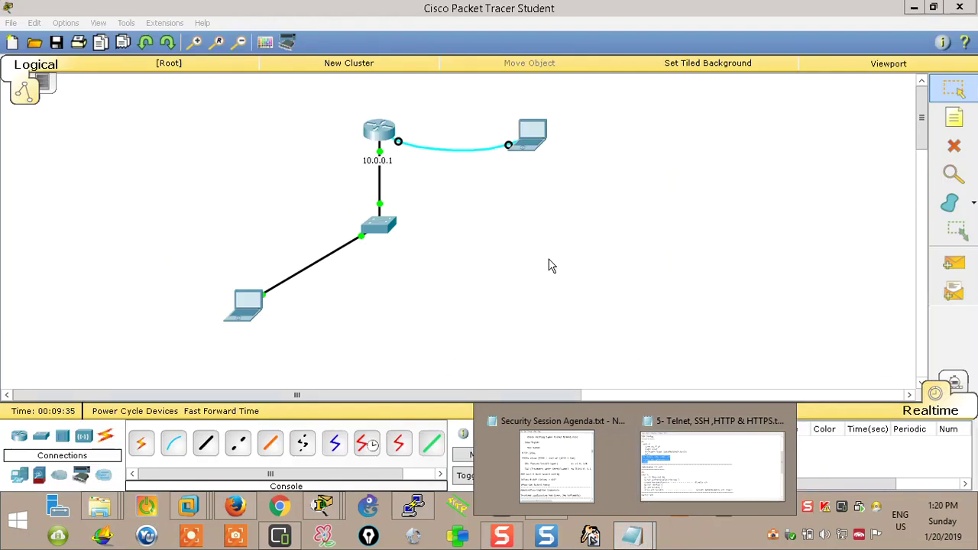
{"action": "left_click", "coordinate": [415, 506]}
{"action": "left_click", "coordinate": [497, 156]}
{"action": "left_click", "coordinate": [570, 155]}
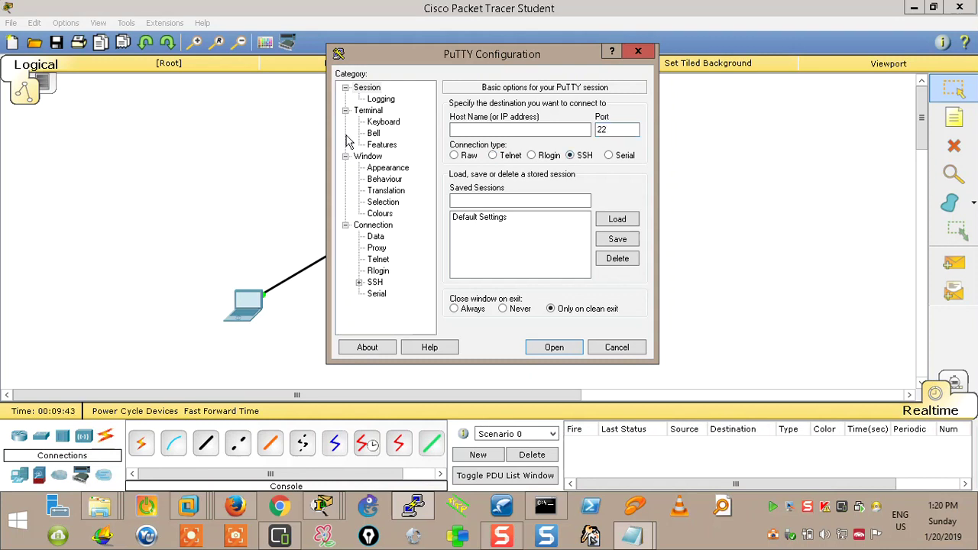
{"action": "left_click", "coordinate": [241, 145]}
{"action": "mouse_move", "coordinate": [644, 542]}
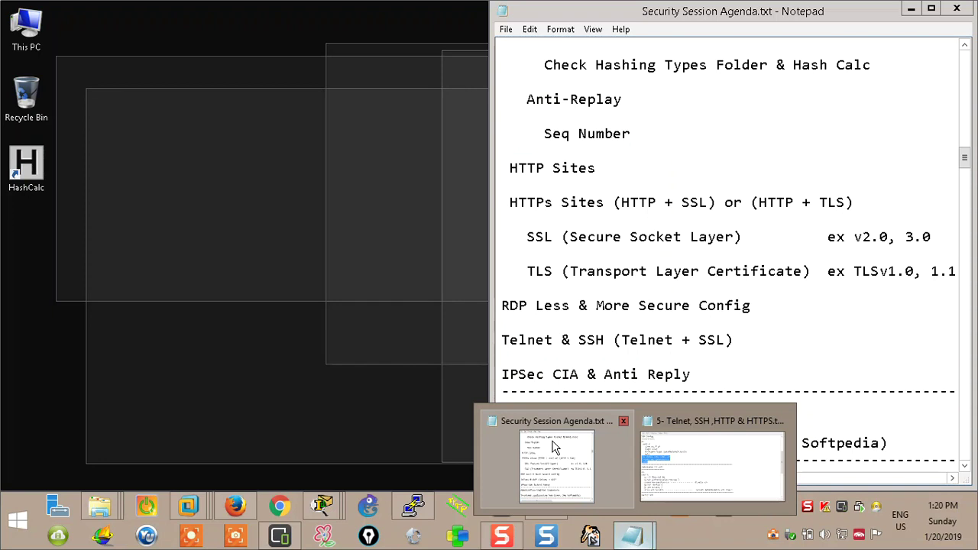
Open Security Session Agenda.txt and highlight the Telnet & SSH, IPSec and trusted sites lines
{"action": "left_click", "coordinate": [556, 462]}
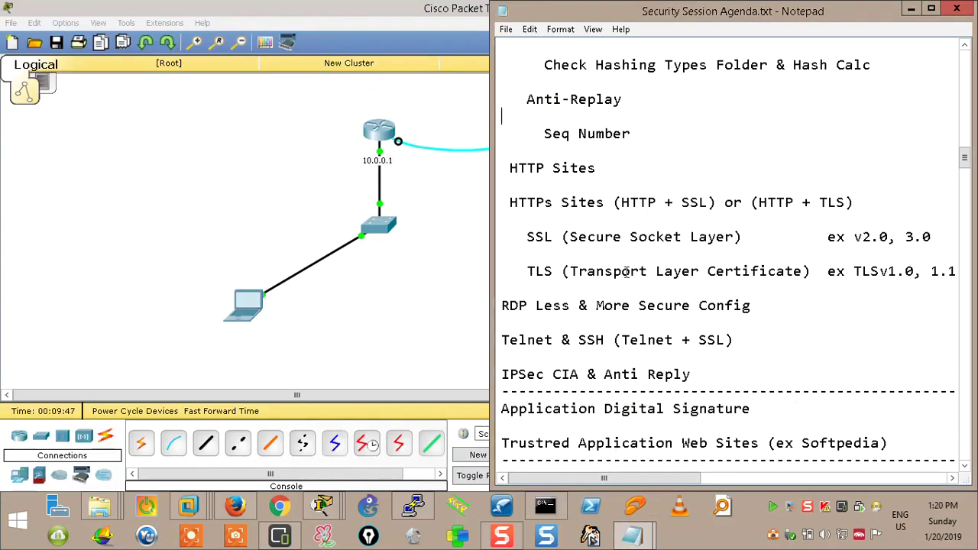
{"action": "scroll", "coordinate": [565, 283], "scroll_direction": "down", "scroll_amount": 2}
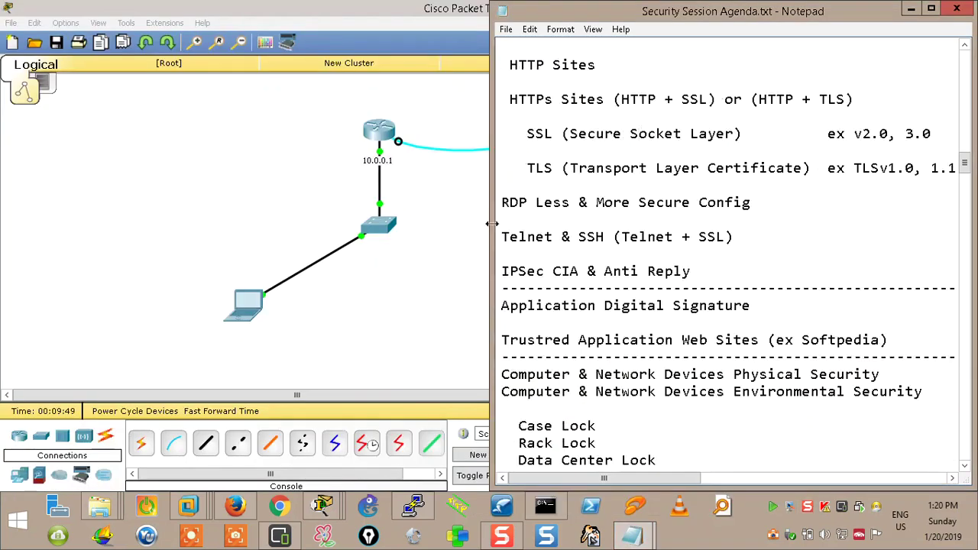
{"action": "left_click_drag", "start_coordinate": [501, 237], "coordinate": [734, 264]}
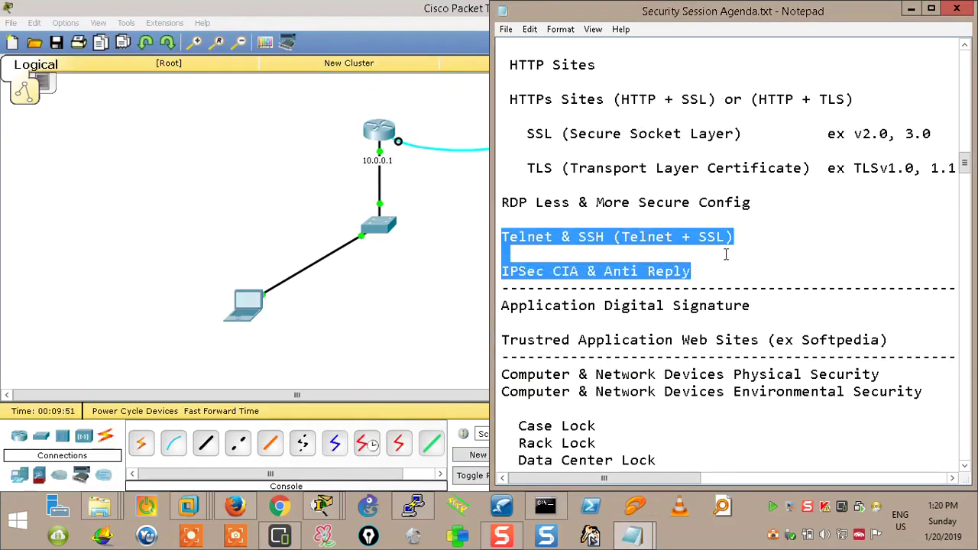
{"action": "scroll", "coordinate": [637, 199], "scroll_direction": "down", "scroll_amount": 4}
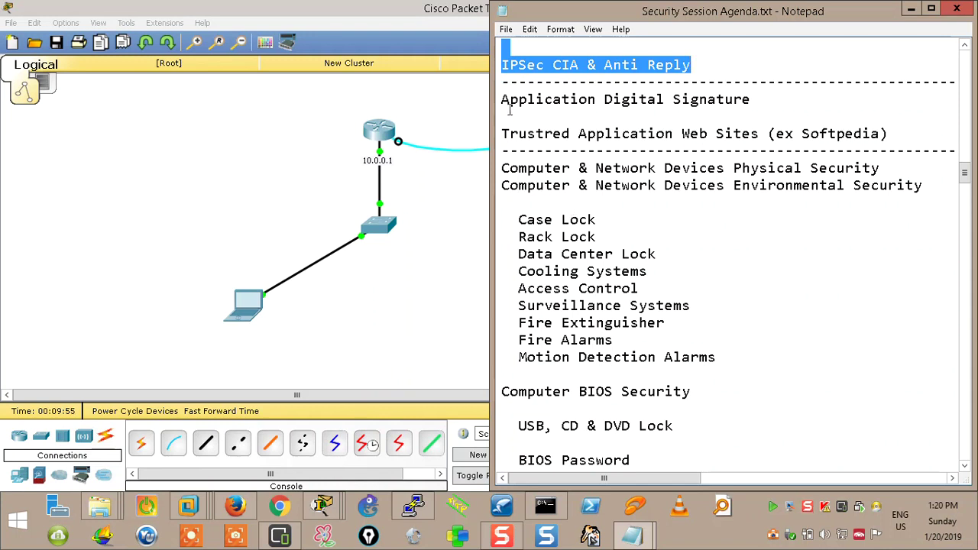
{"action": "left_click", "coordinate": [500, 101]}
{"action": "mouse_move", "coordinate": [500, 100]}
{"action": "left_mouse_down"}
{"action": "mouse_move", "coordinate": [664, 100]}
{"action": "mouse_move", "coordinate": [906, 130]}
{"action": "left_mouse_up"}
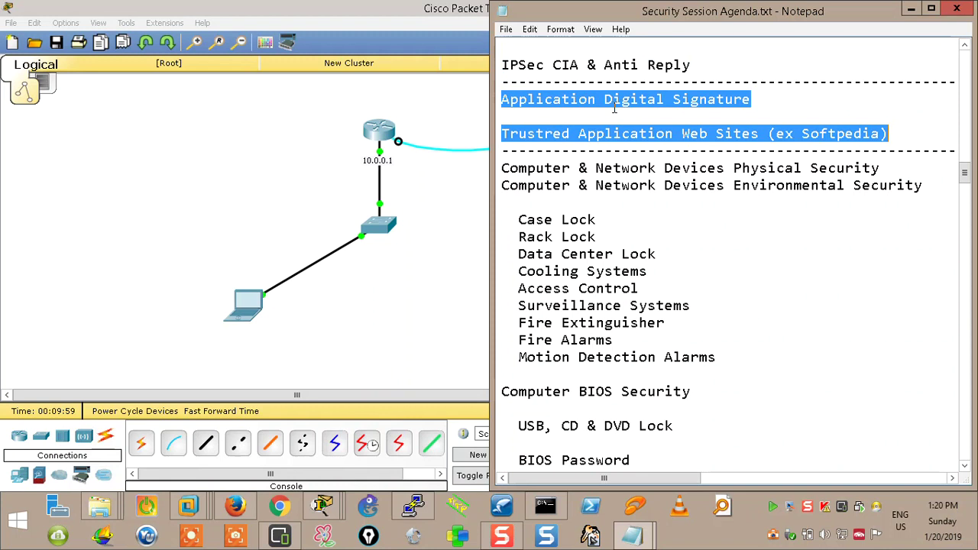
{"action": "scroll", "coordinate": [580, 109], "scroll_direction": "down", "scroll_amount": 1}
{"action": "left_click_drag", "start_coordinate": [500, 116], "coordinate": [736, 340]}
{"action": "scroll", "coordinate": [726, 211], "scroll_direction": "up", "scroll_amount": 2}
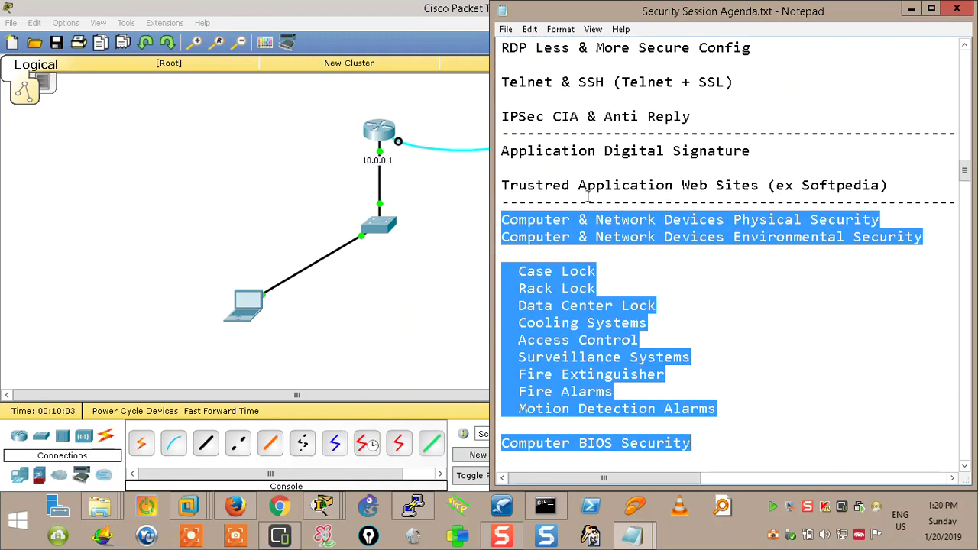
{"action": "left_click_drag", "start_coordinate": [501, 186], "coordinate": [741, 203]}
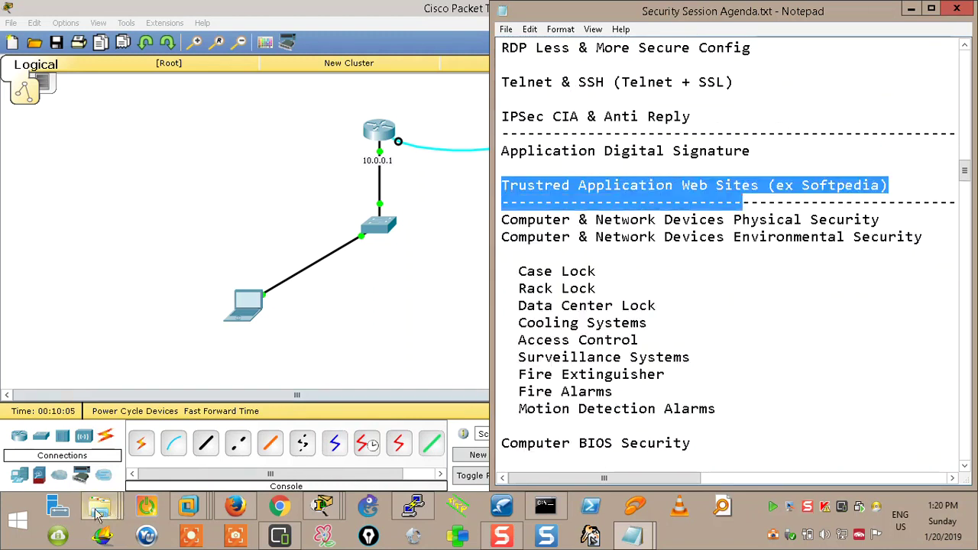
Navigate File Explorer to My Courses (E:) > 7- Computer & Network Security > 3- Tools
{"action": "mouse_move", "coordinate": [100, 506]}
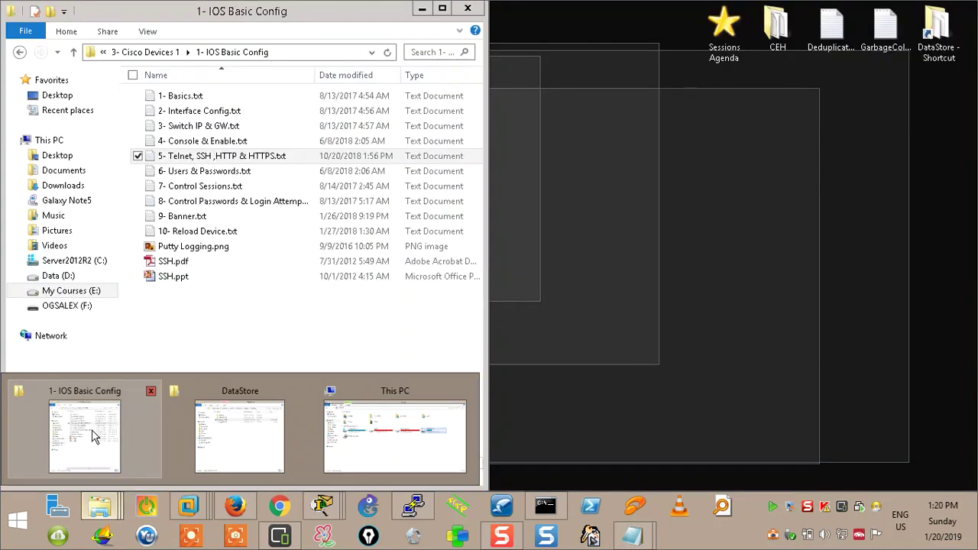
{"action": "left_click", "coordinate": [91, 436]}
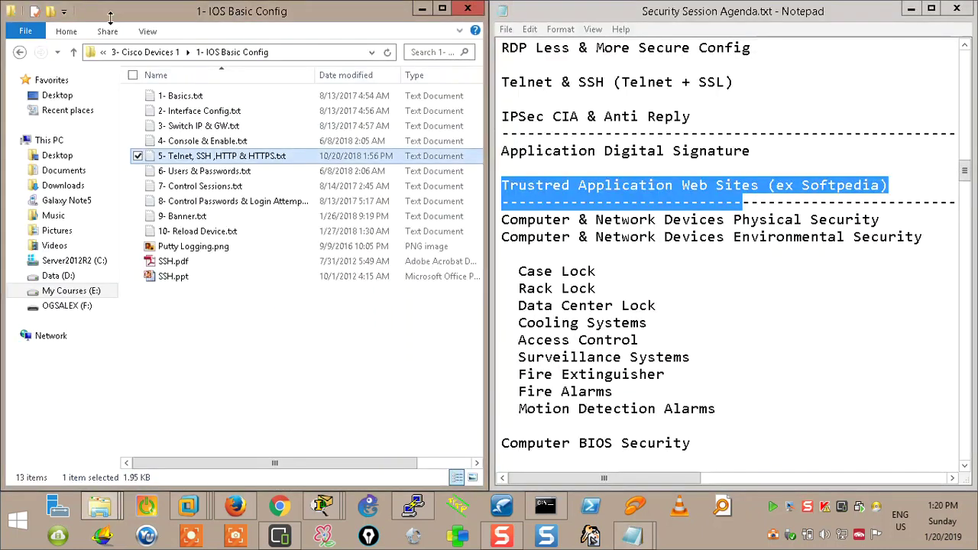
{"action": "left_click", "coordinate": [73, 54]}
{"action": "left_click", "coordinate": [73, 54]}
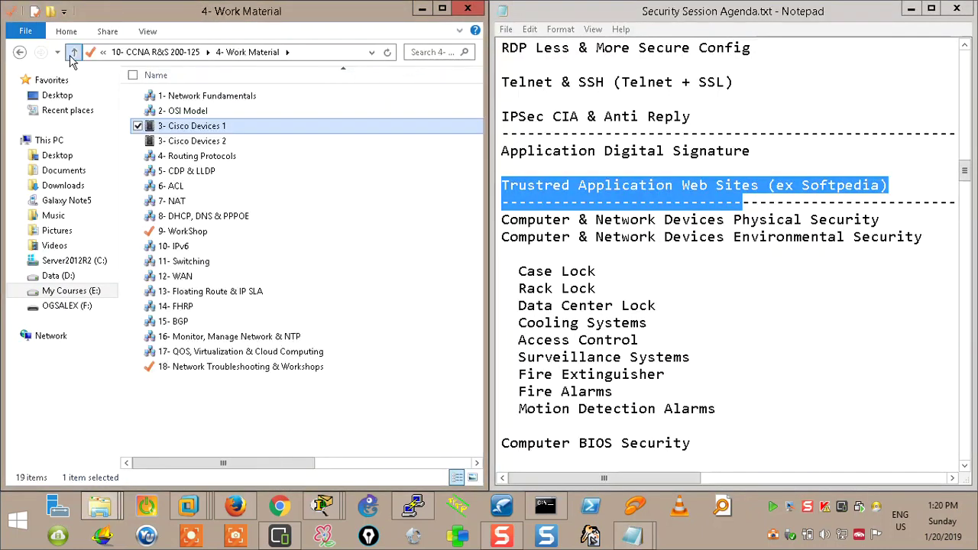
{"action": "left_click", "coordinate": [73, 54]}
{"action": "left_click", "coordinate": [175, 126]}
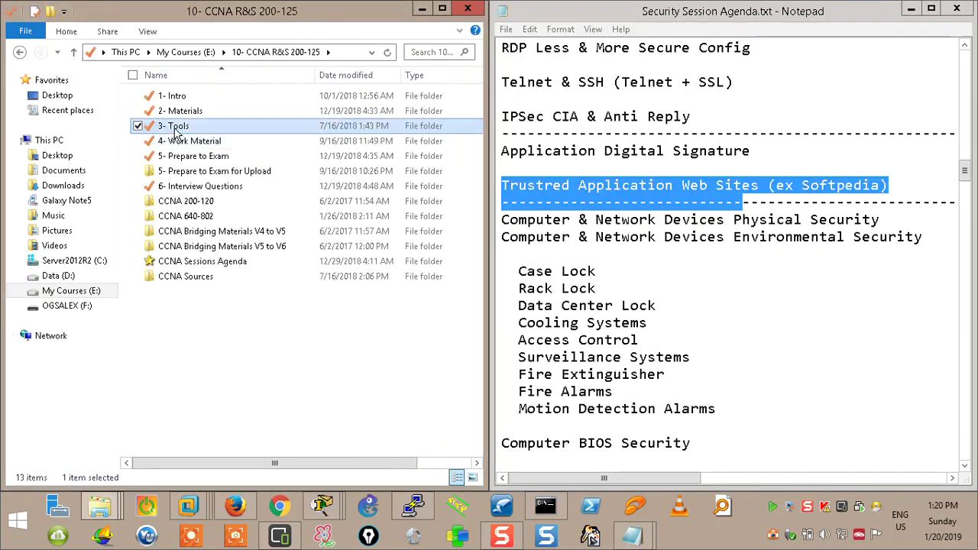
{"action": "left_click", "coordinate": [73, 52]}
{"action": "left_click", "coordinate": [73, 52]}
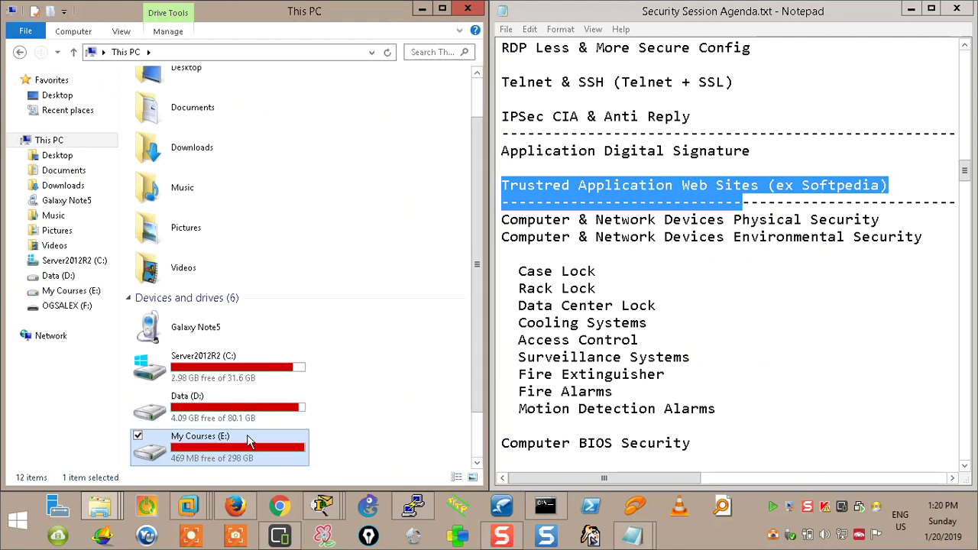
{"action": "double_click", "coordinate": [247, 441]}
{"action": "double_click", "coordinate": [206, 186]}
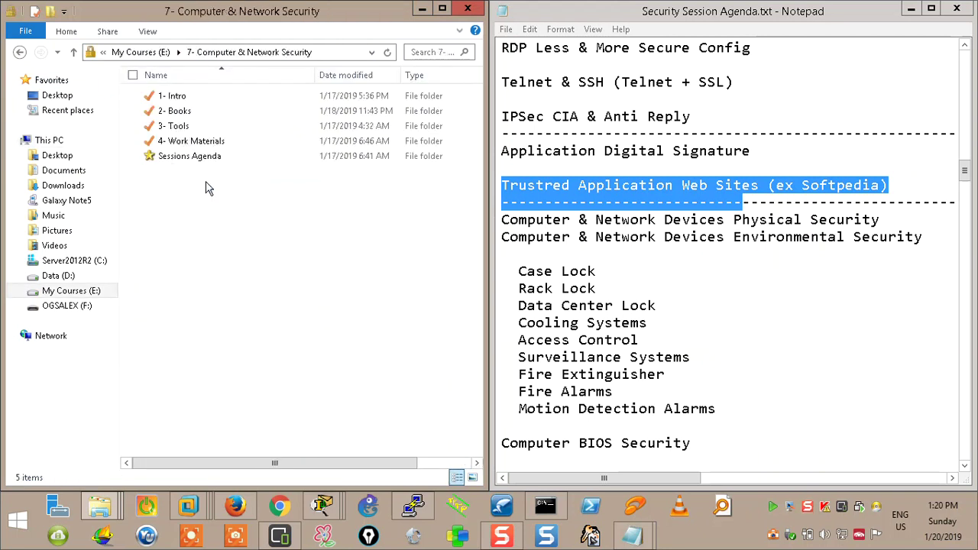
{"action": "double_click", "coordinate": [192, 127]}
Open the Properties of Wireshark-win64-2.0.3.exe, leaving its name unchanged
{"action": "scroll", "coordinate": [168, 244], "scroll_direction": "down", "scroll_amount": 4}
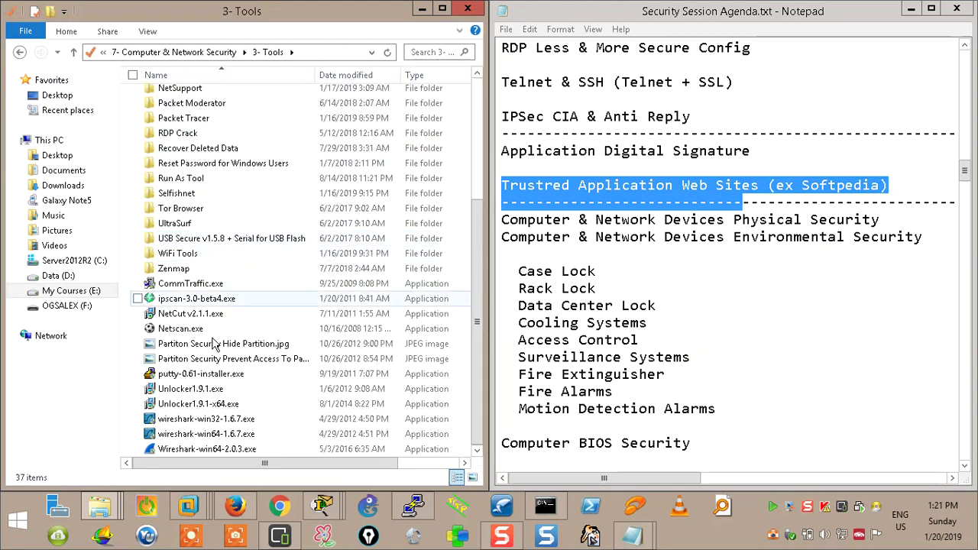
{"action": "left_click", "coordinate": [202, 451]}
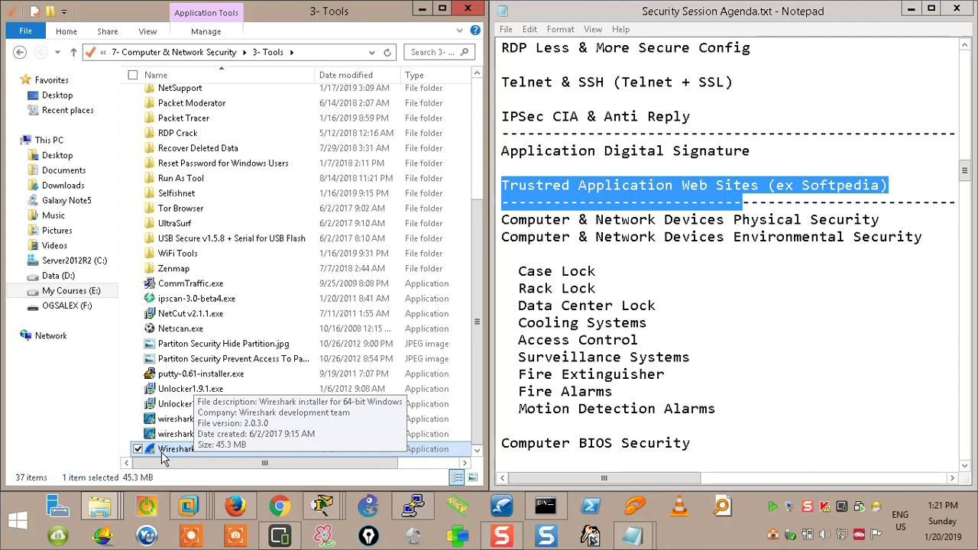
{"action": "left_click", "coordinate": [167, 449]}
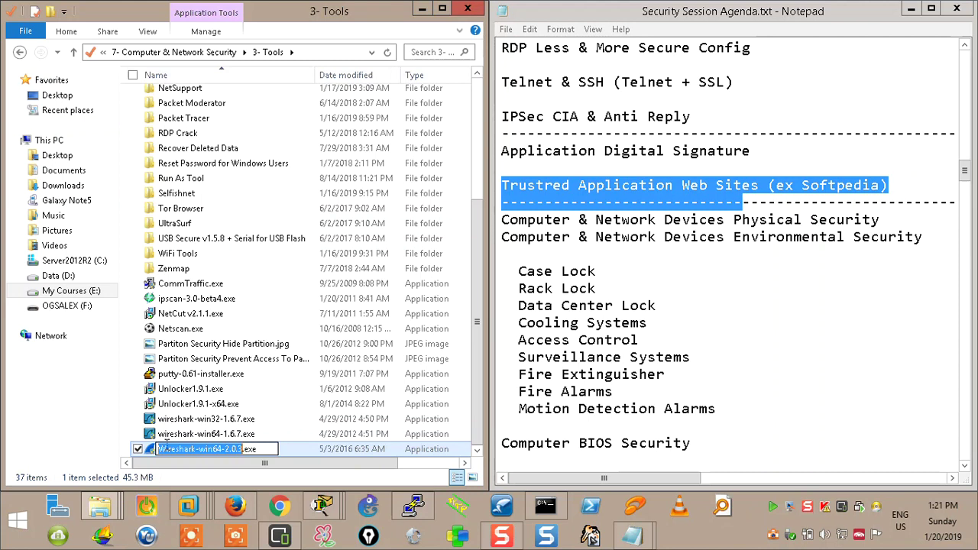
{"action": "left_click", "coordinate": [155, 453]}
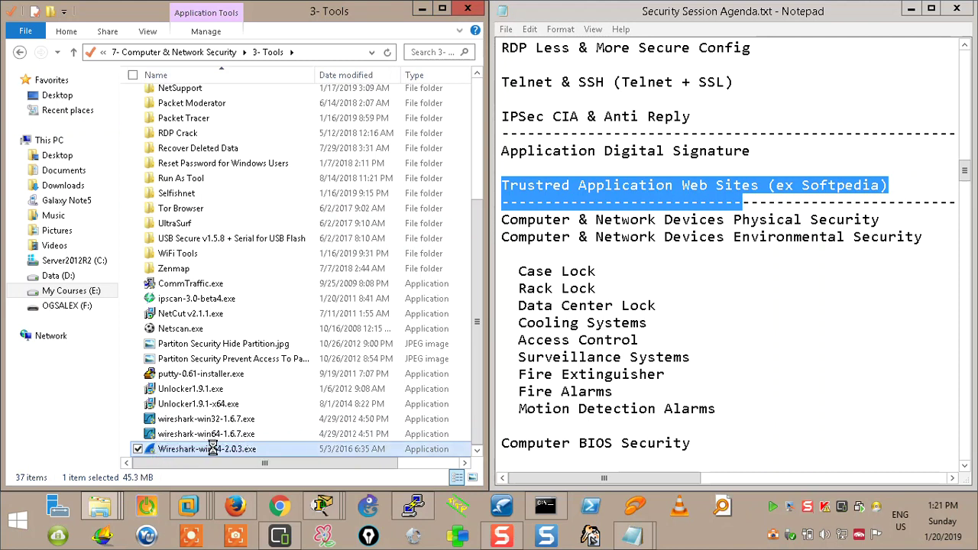
{"action": "right_click", "coordinate": [226, 451]}
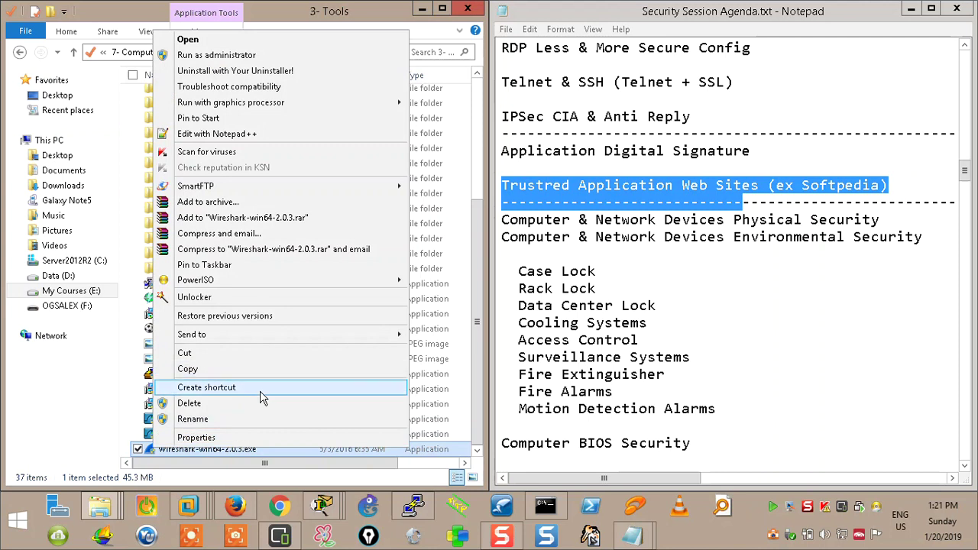
{"action": "left_click", "coordinate": [229, 436]}
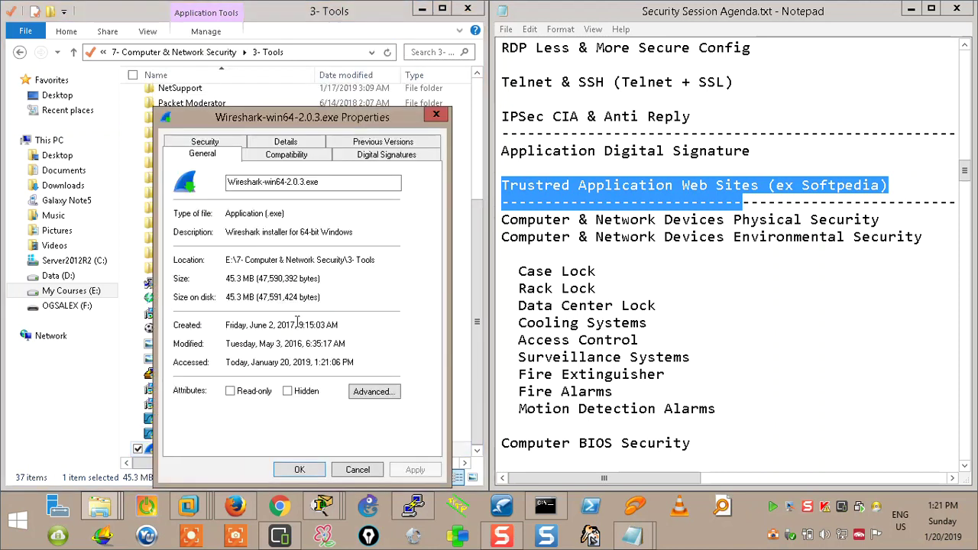